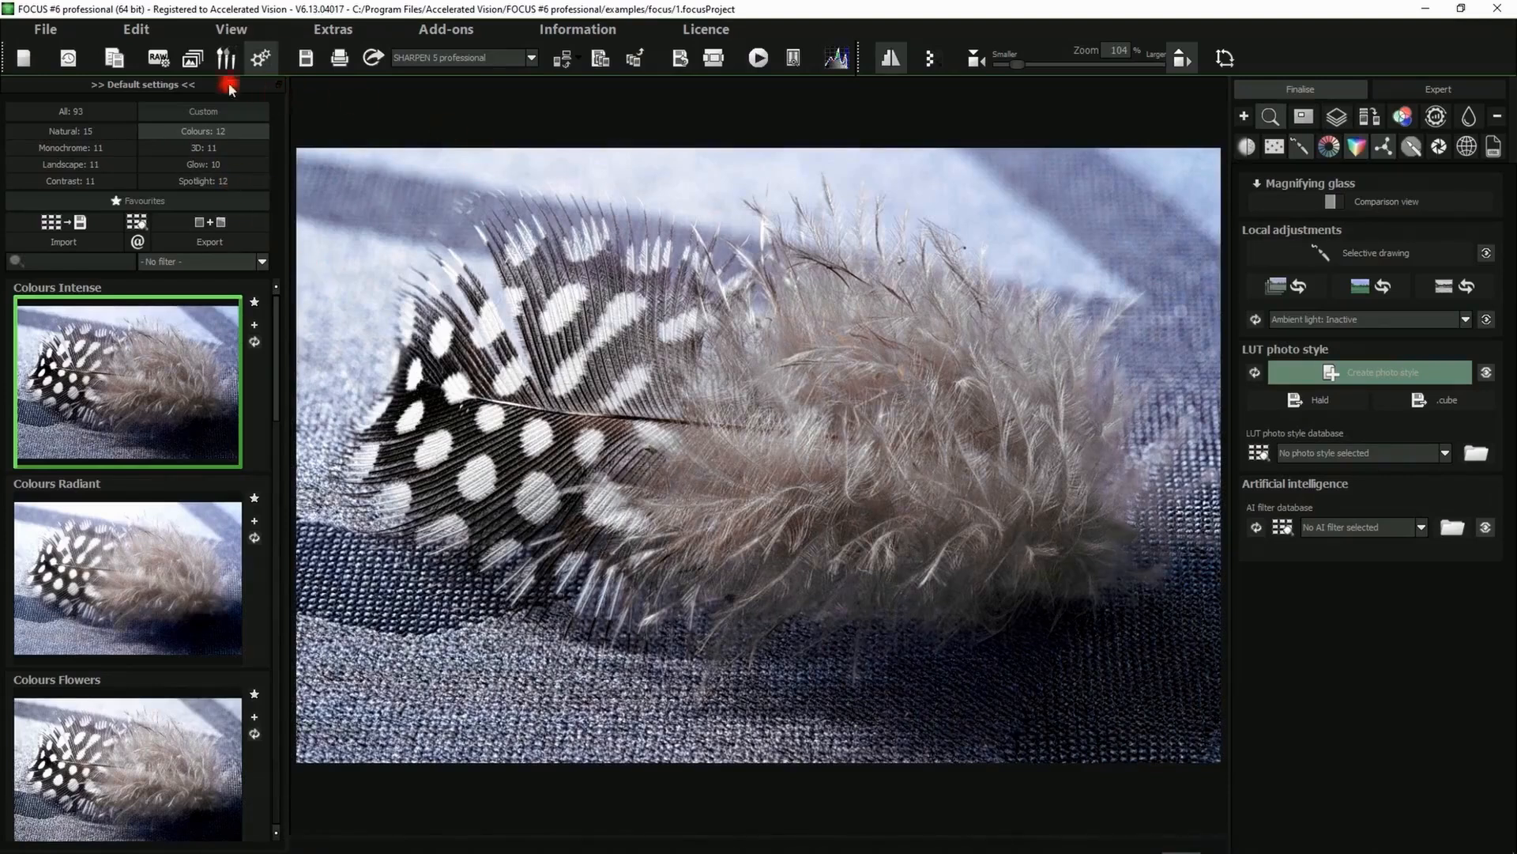
# Open the image sequence editor for the focus stack
pyautogui.click(136, 29)
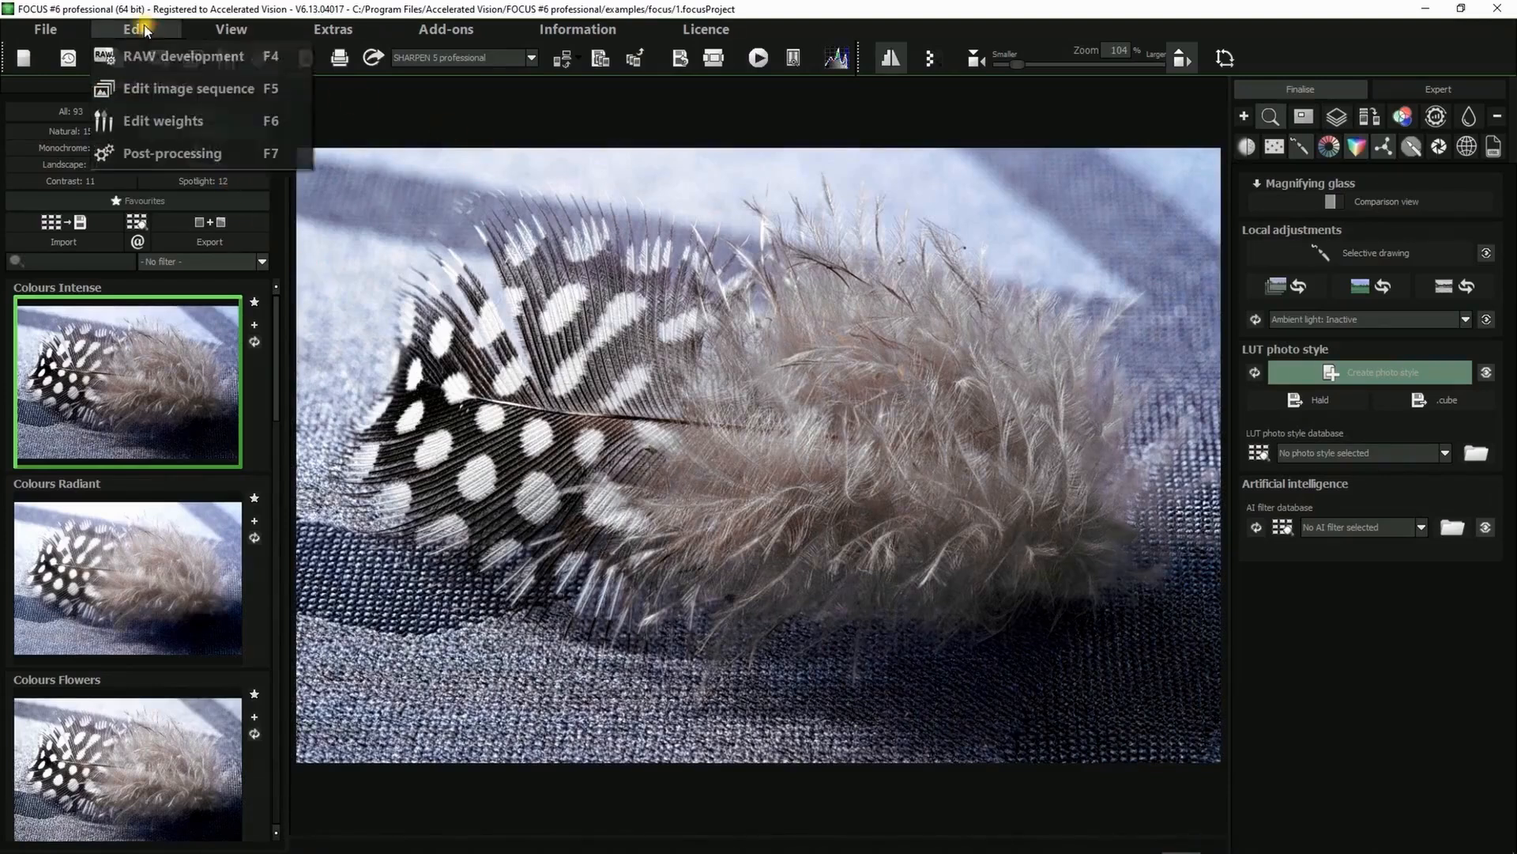
pyautogui.click(159, 88)
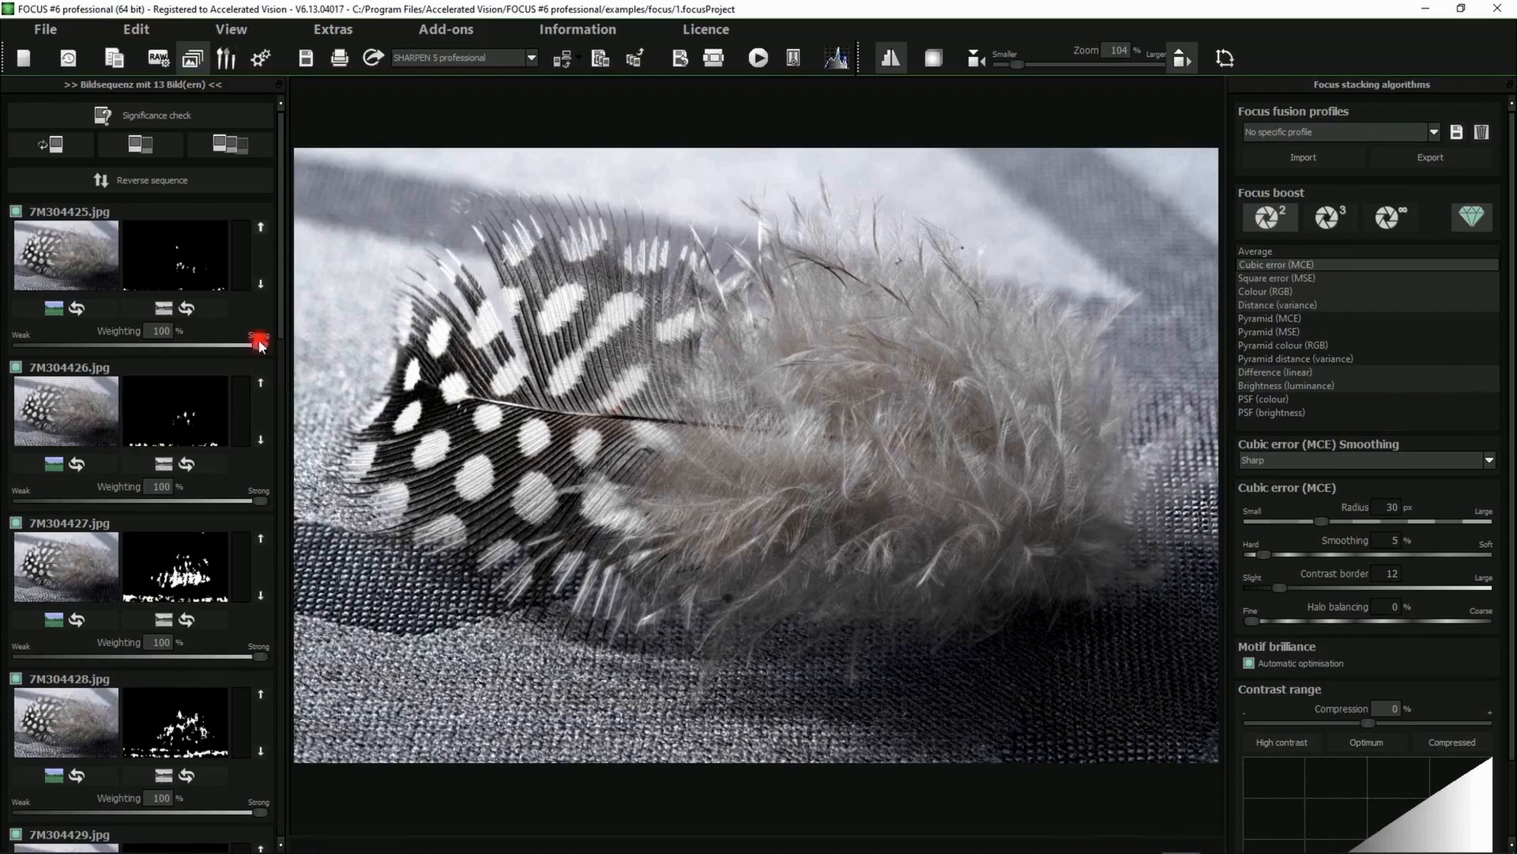
pyautogui.moveTo(280, 271); pyautogui.dragTo(312, 244)
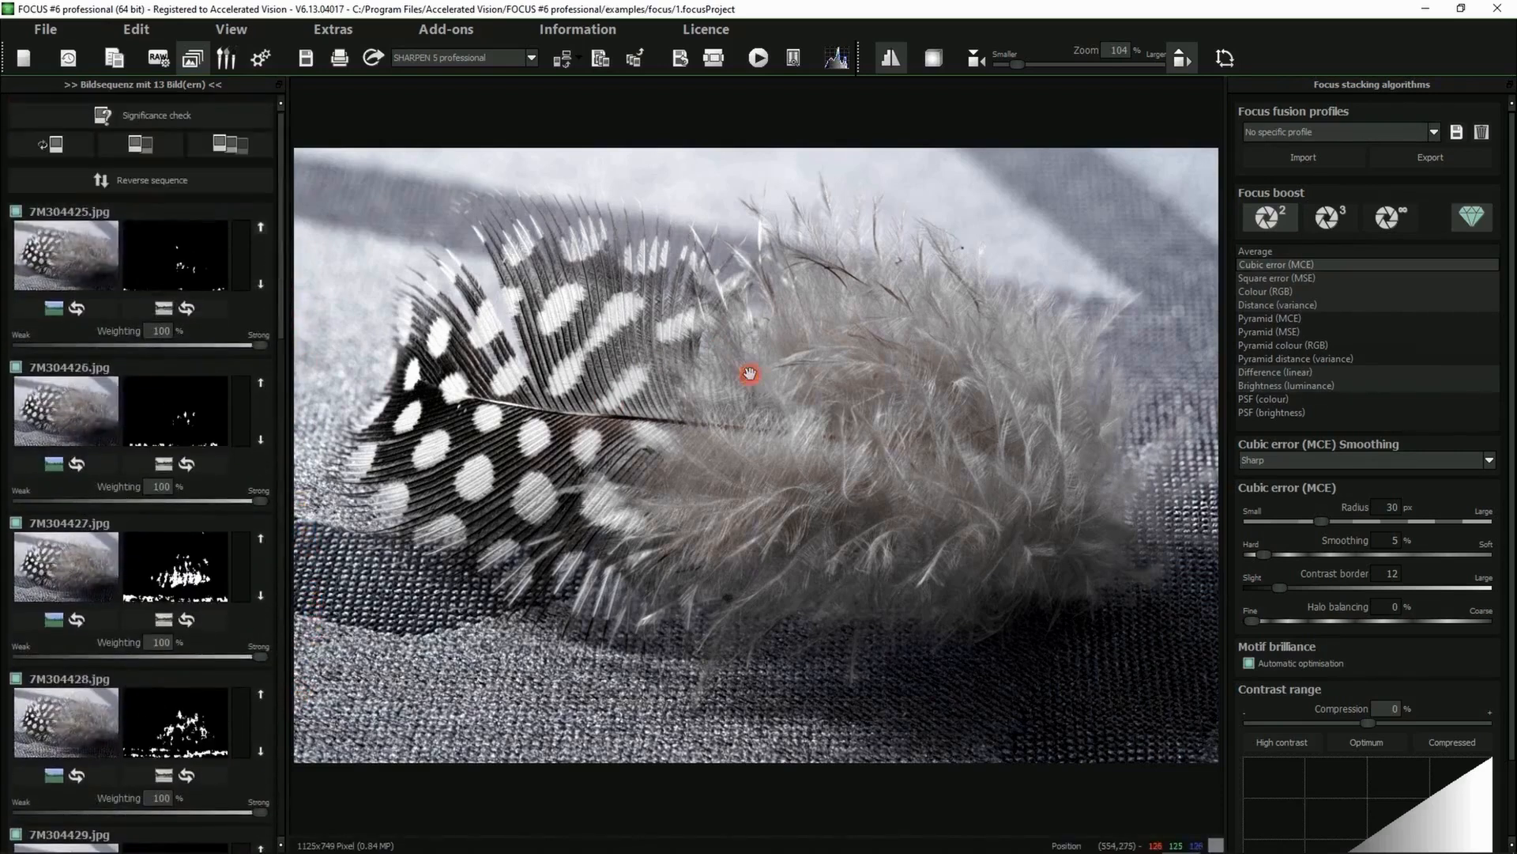
# Compare focus stacking algorithms and select PSF (colour)
pyautogui.click(1268, 279)
pyautogui.click(1264, 291)
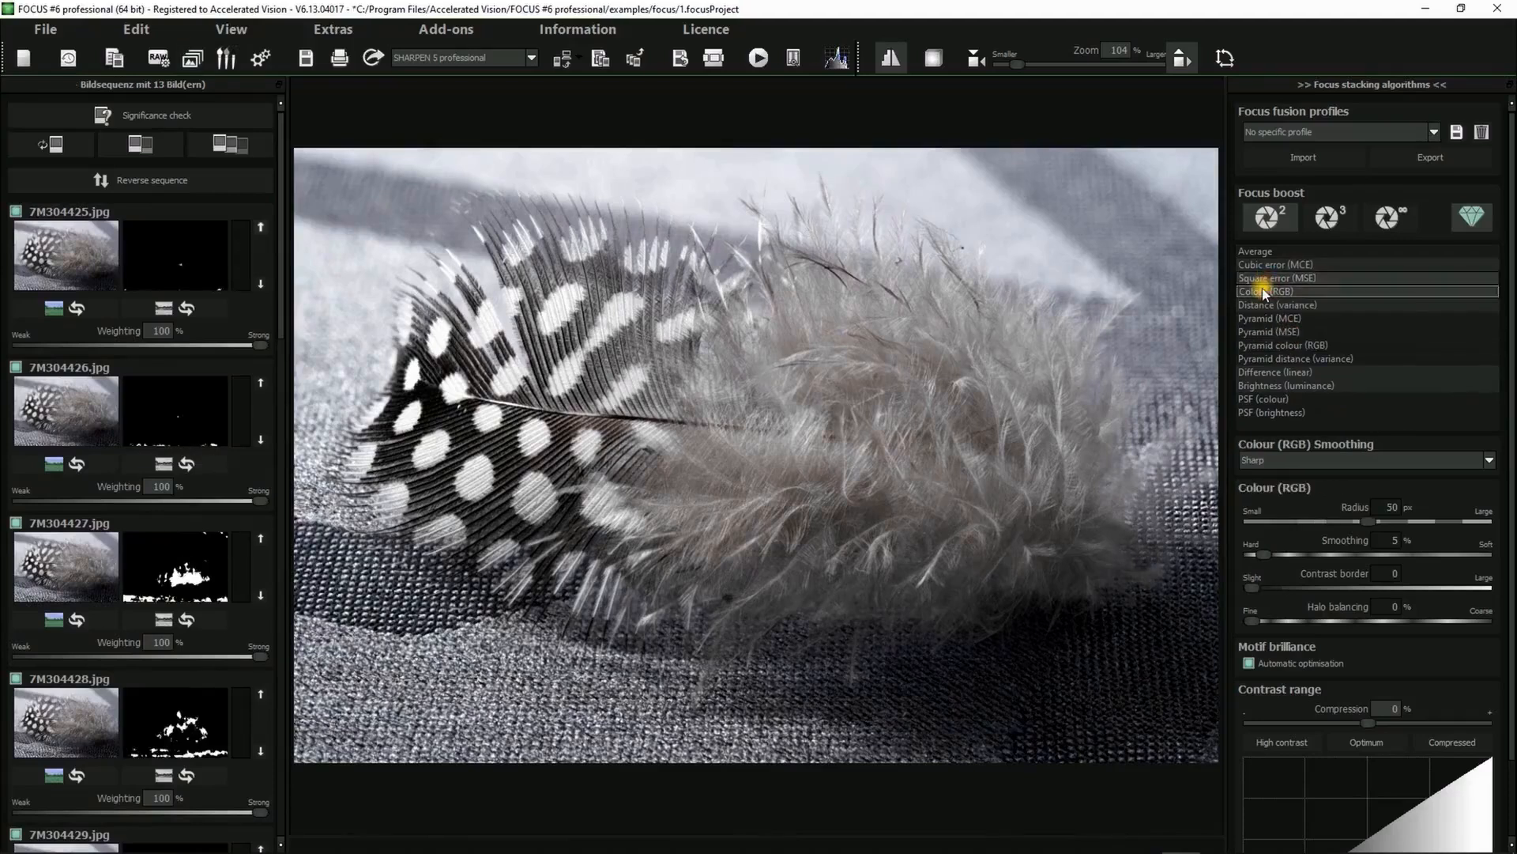
pyautogui.click(1263, 305)
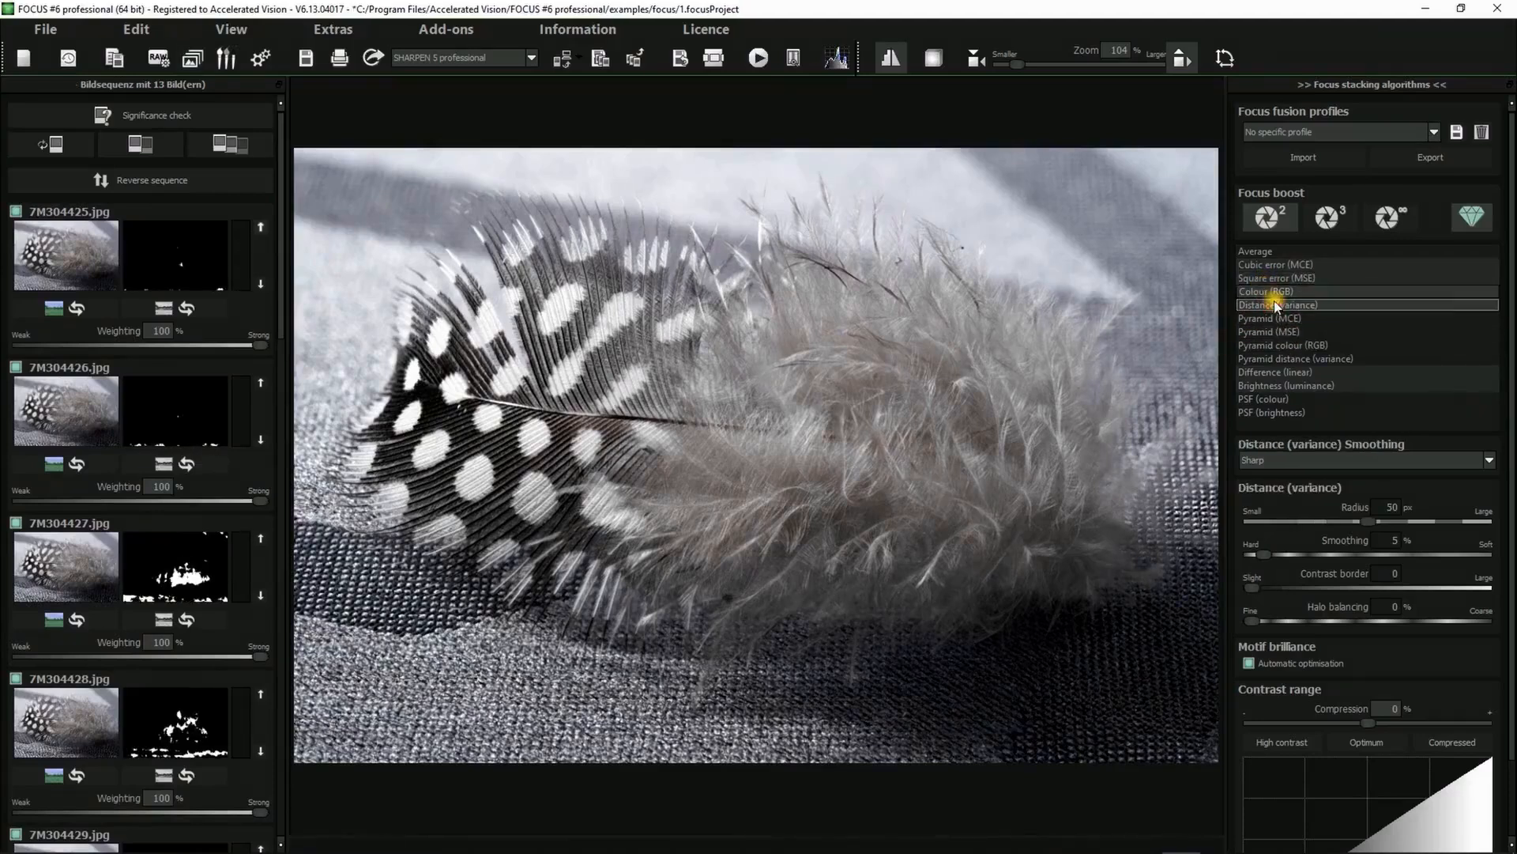
pyautogui.click(1274, 399)
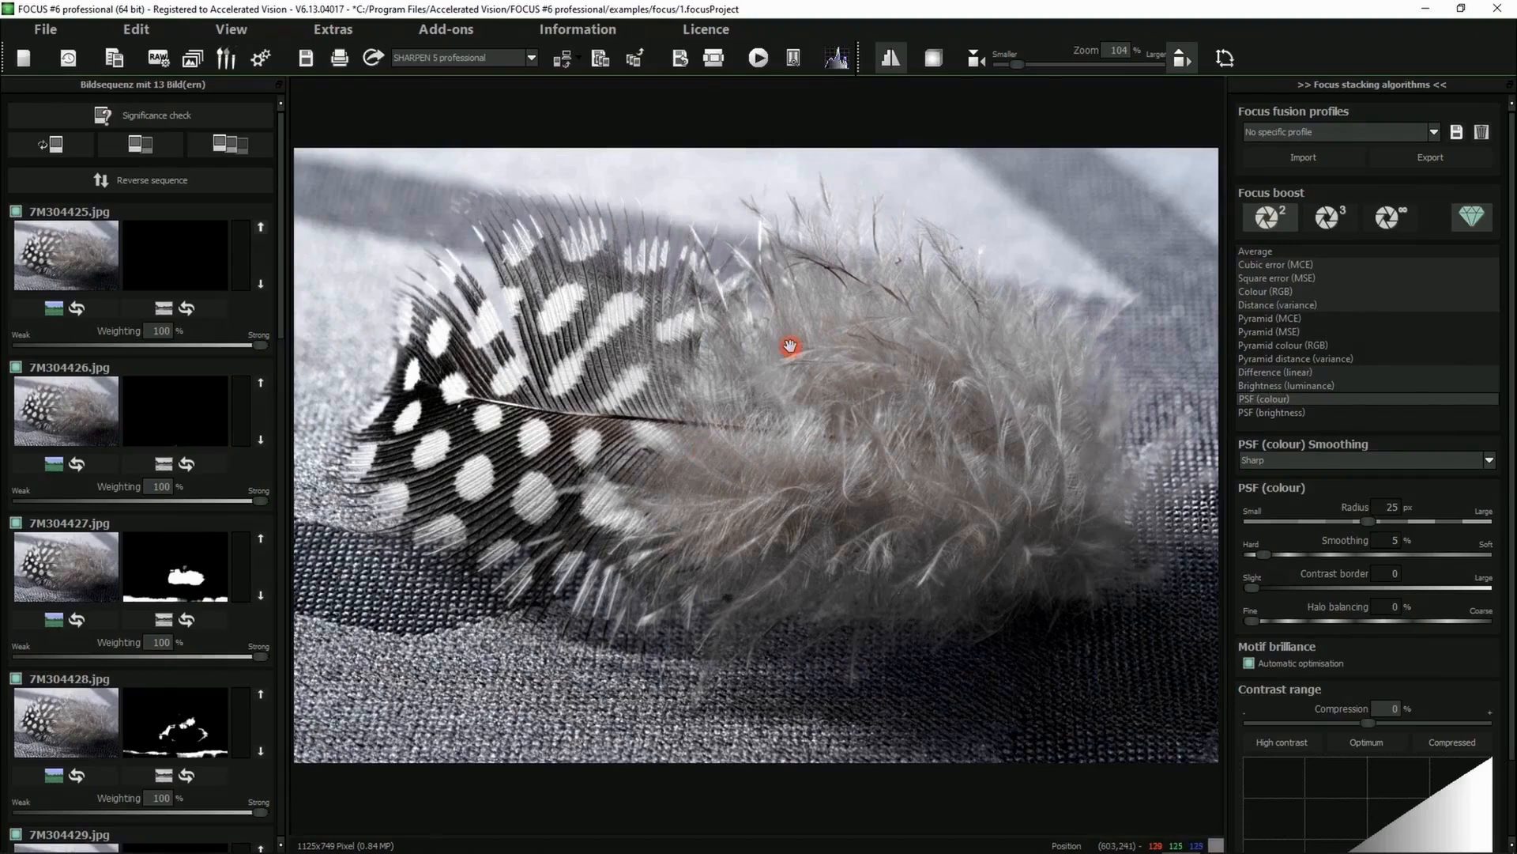
# Open RAW development and expand its Artificial intelligence settings
pyautogui.click(162, 62)
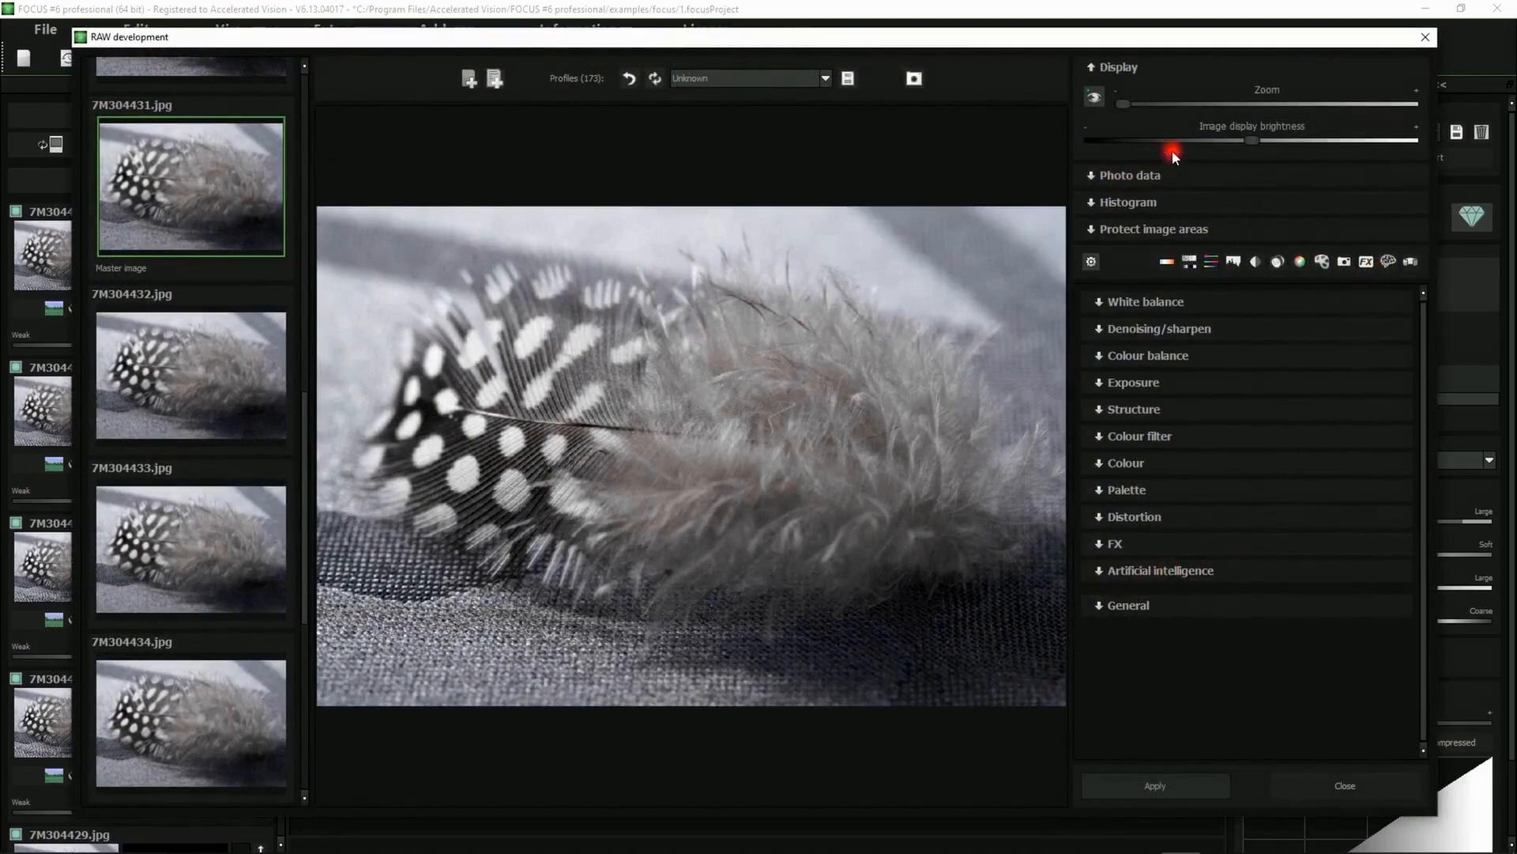
pyautogui.click(1126, 70)
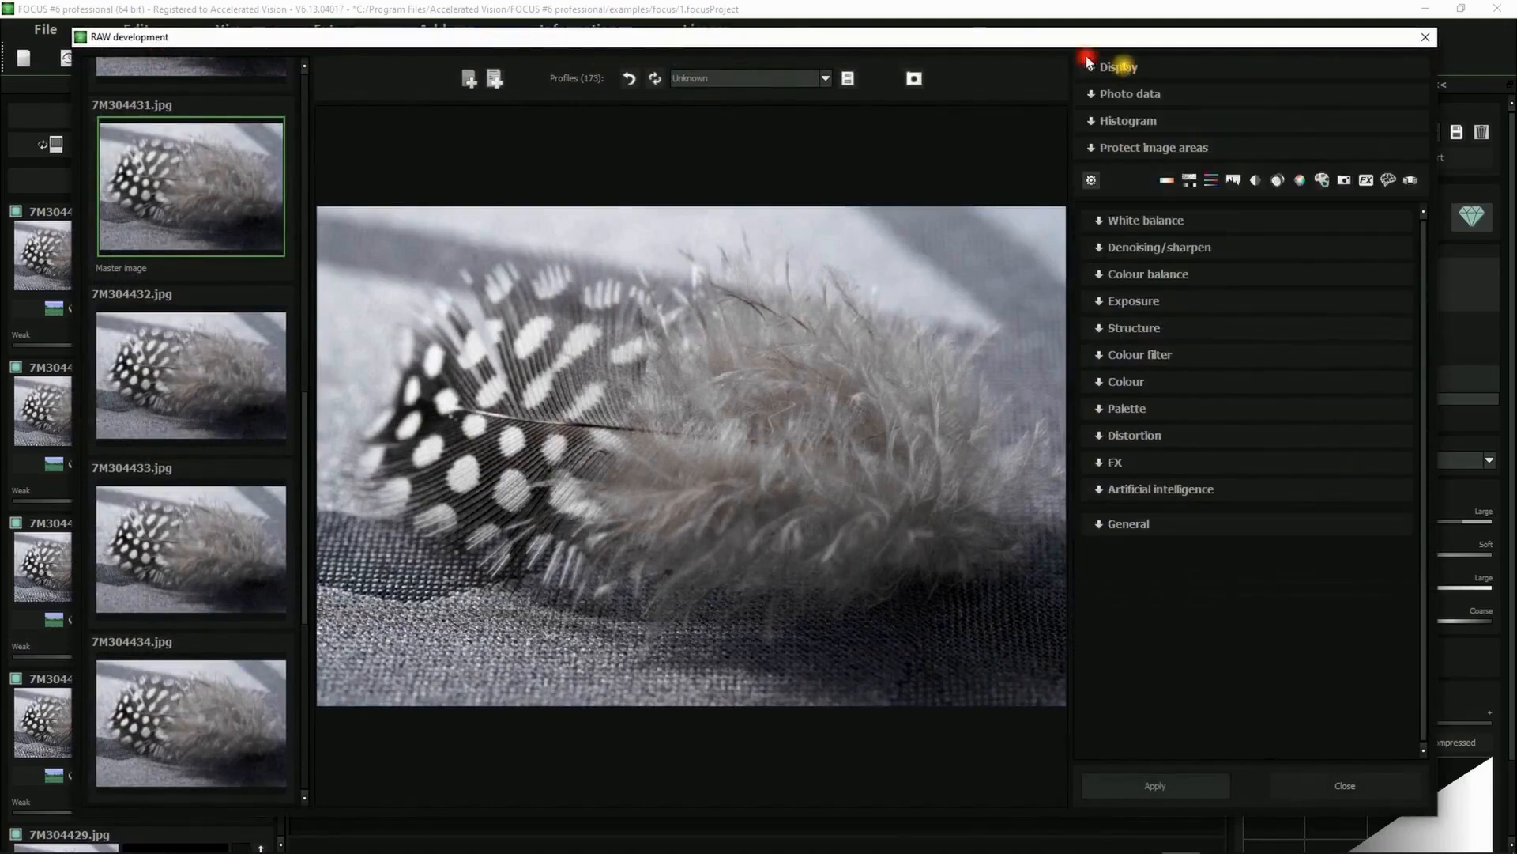
pyautogui.click(1138, 487)
pyautogui.scroll(-3, 1217, 427)
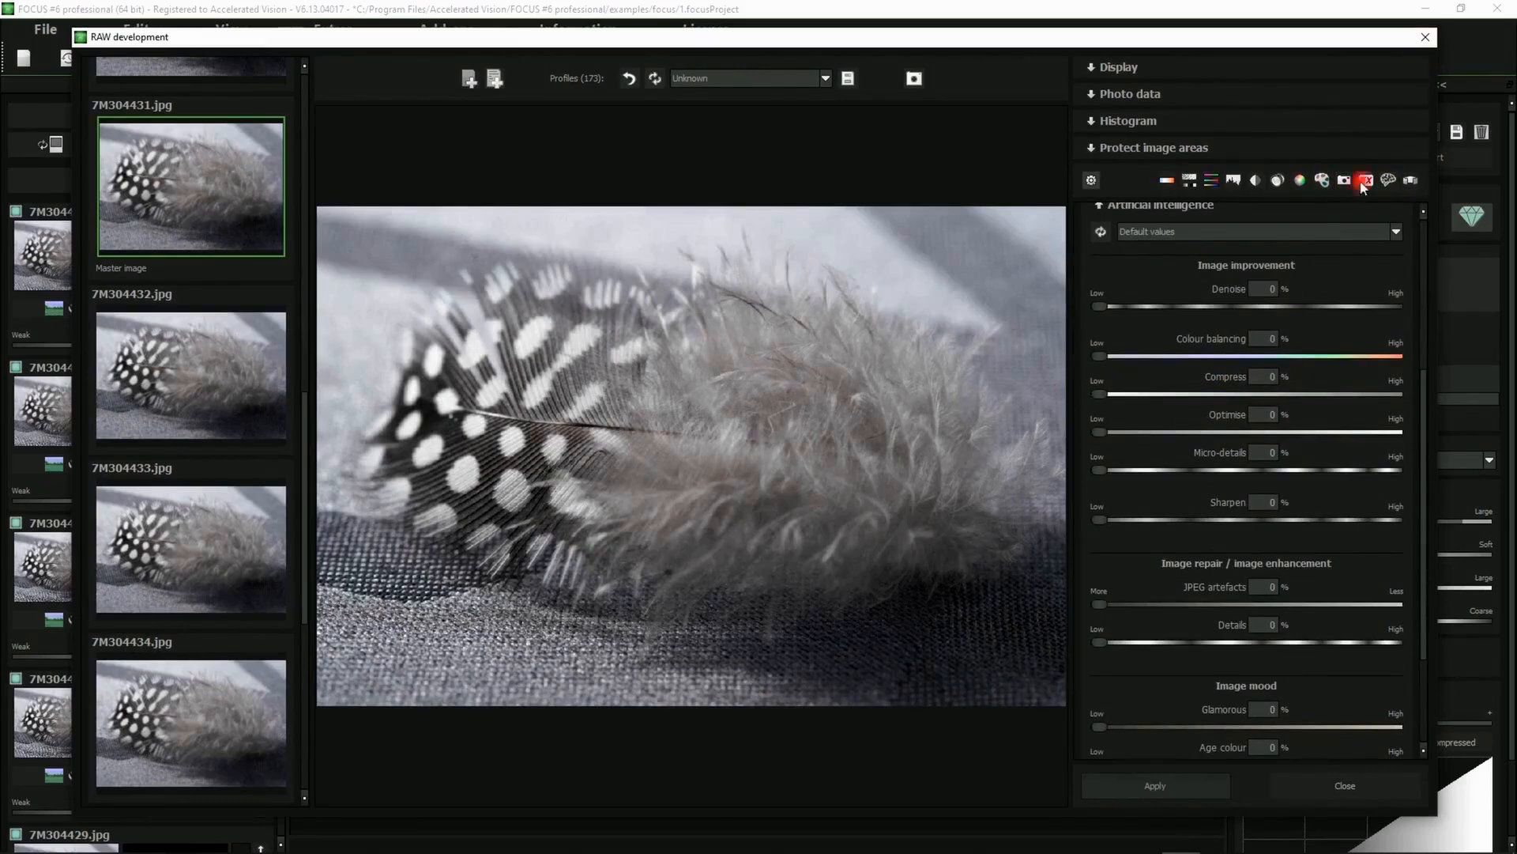
pyautogui.scroll(-3, 1367, 265)
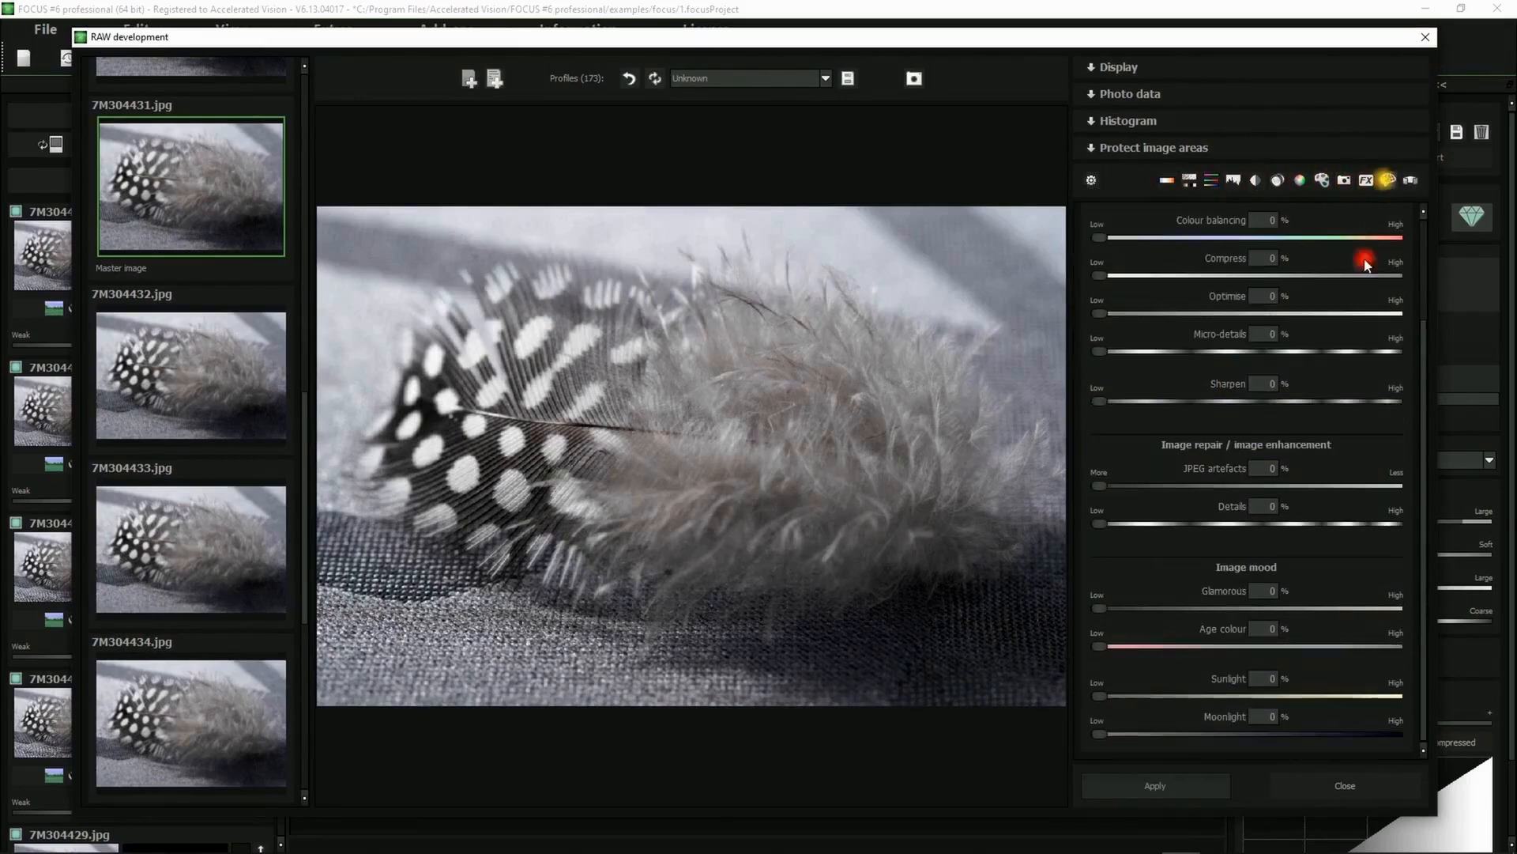
pyautogui.moveTo(1423, 339); pyautogui.dragTo(1423, 277)
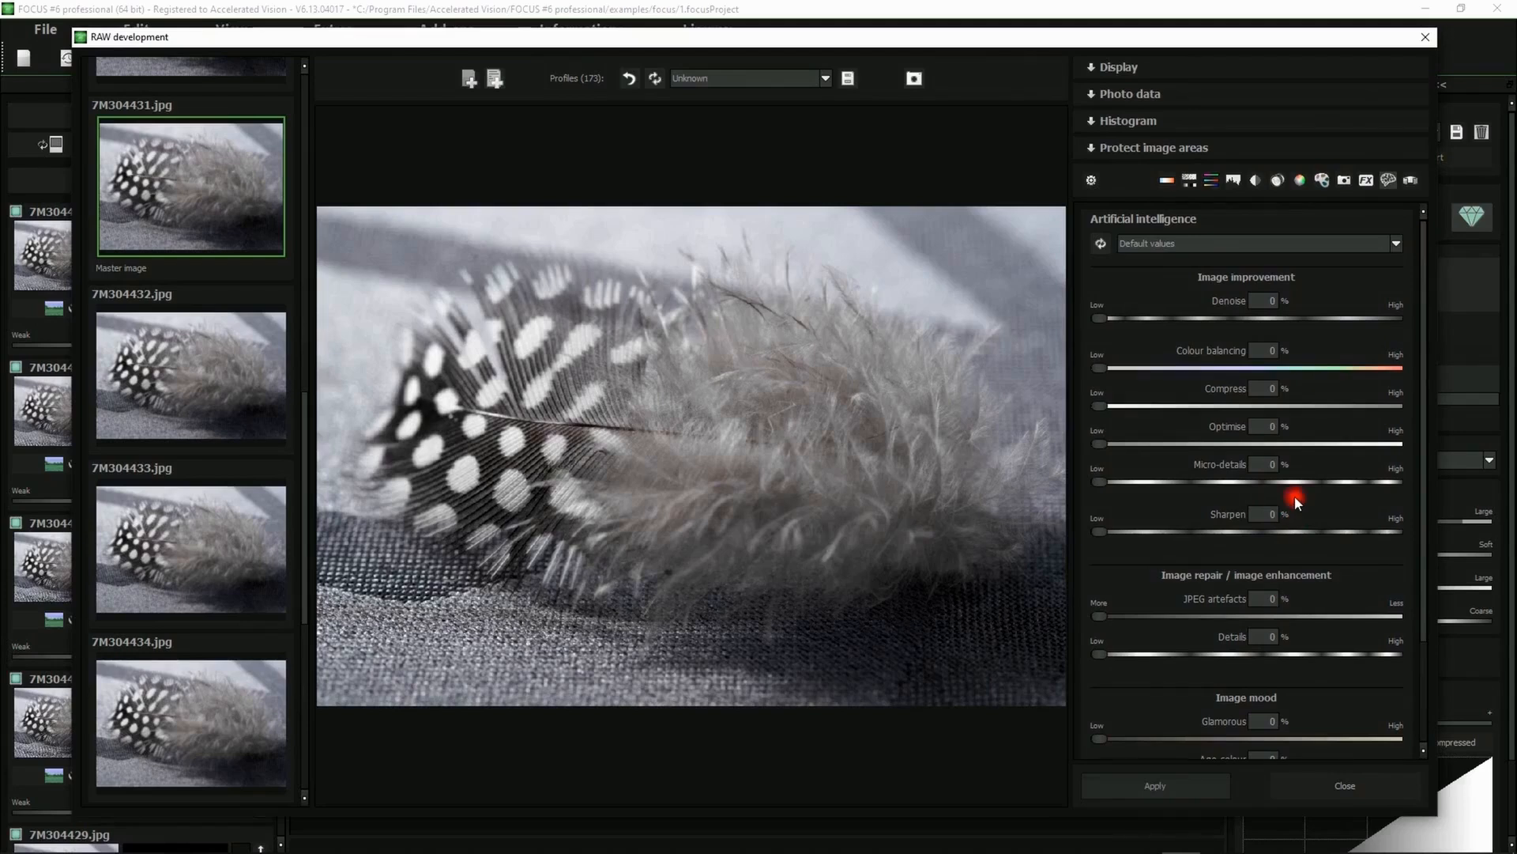
pyautogui.scroll(-3, 1283, 547)
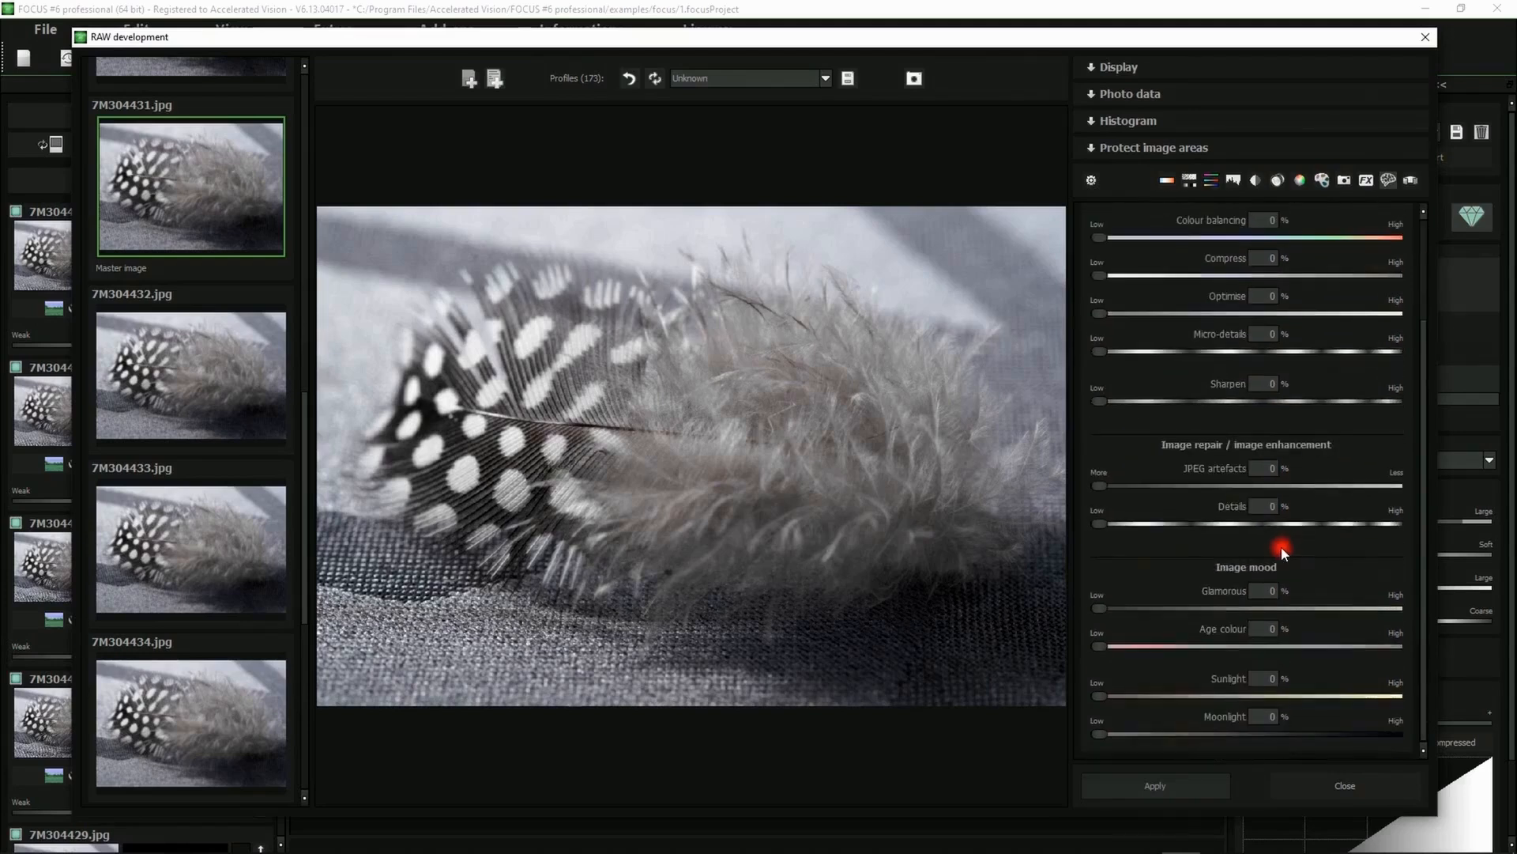
# Set the Details image enhancement to 74 %
pyautogui.moveTo(542, 402); pyautogui.dragTo(810, 361)
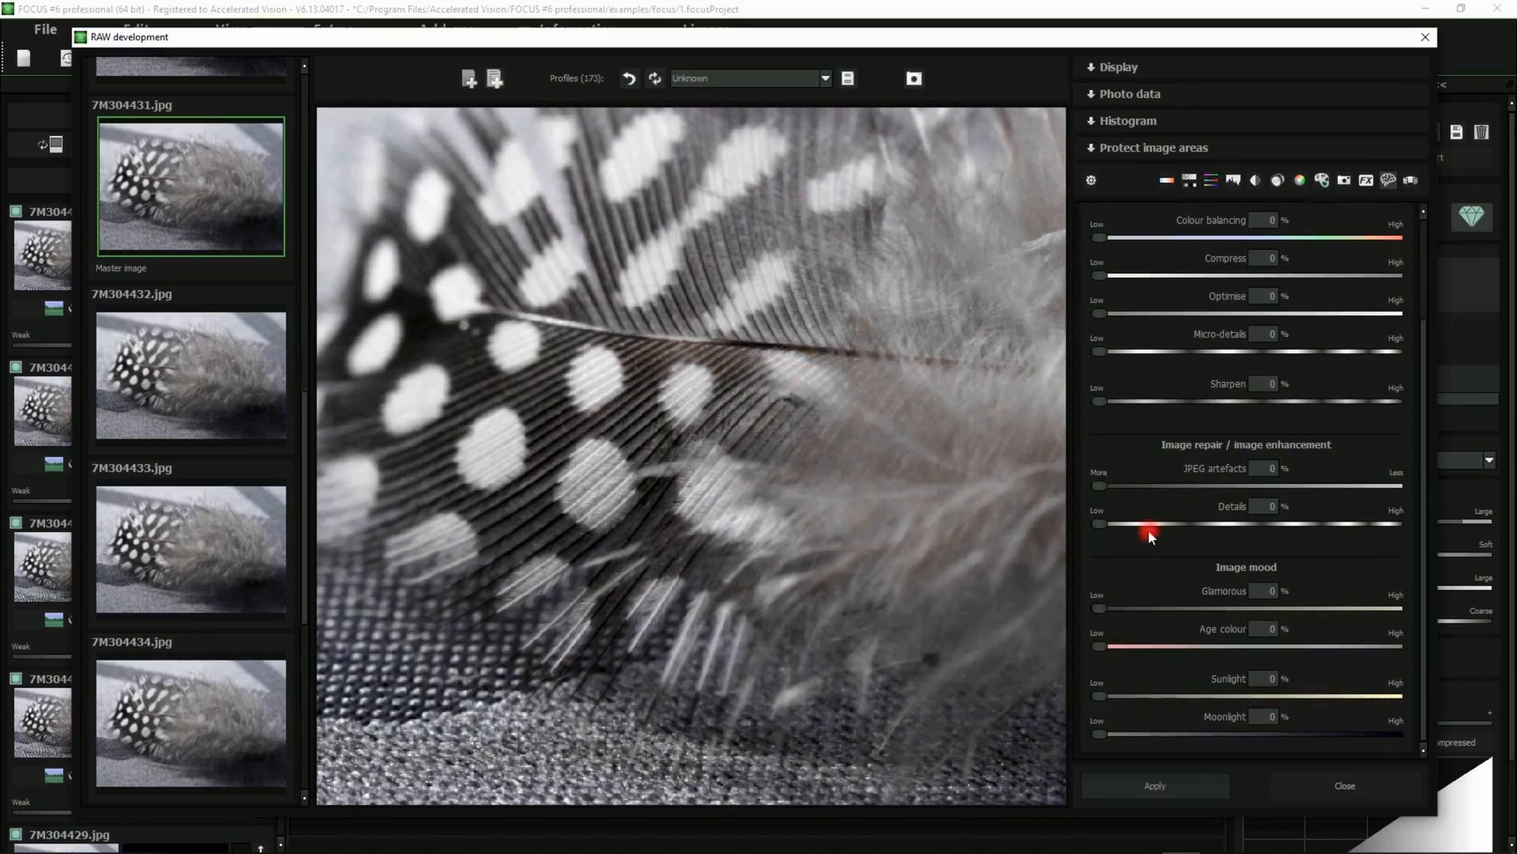
pyautogui.moveTo(1098, 523); pyautogui.dragTo(1316, 522)
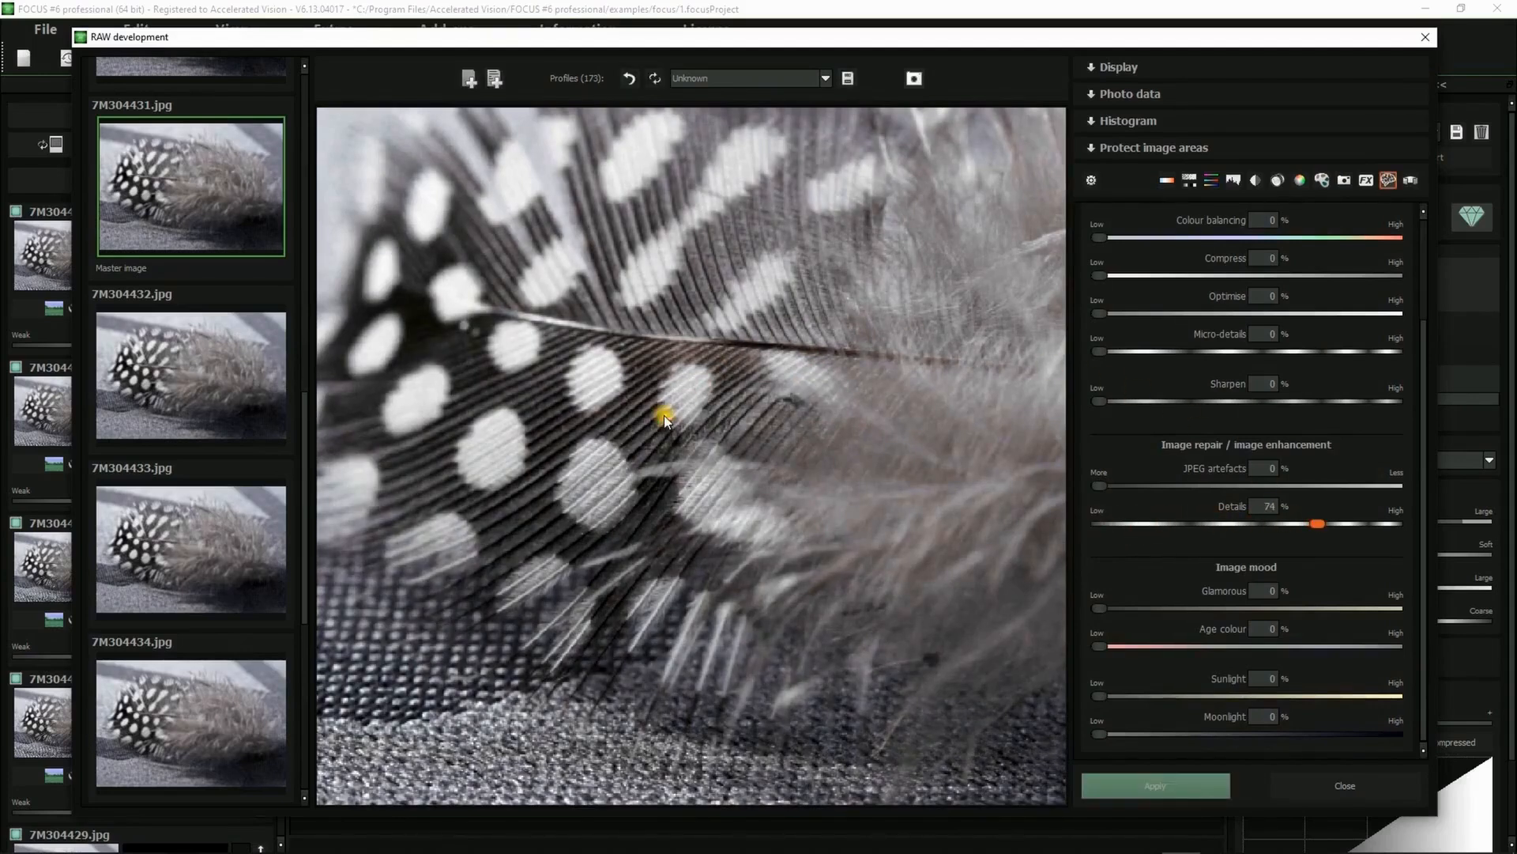
pyautogui.moveTo(664, 415); pyautogui.dragTo(742, 433)
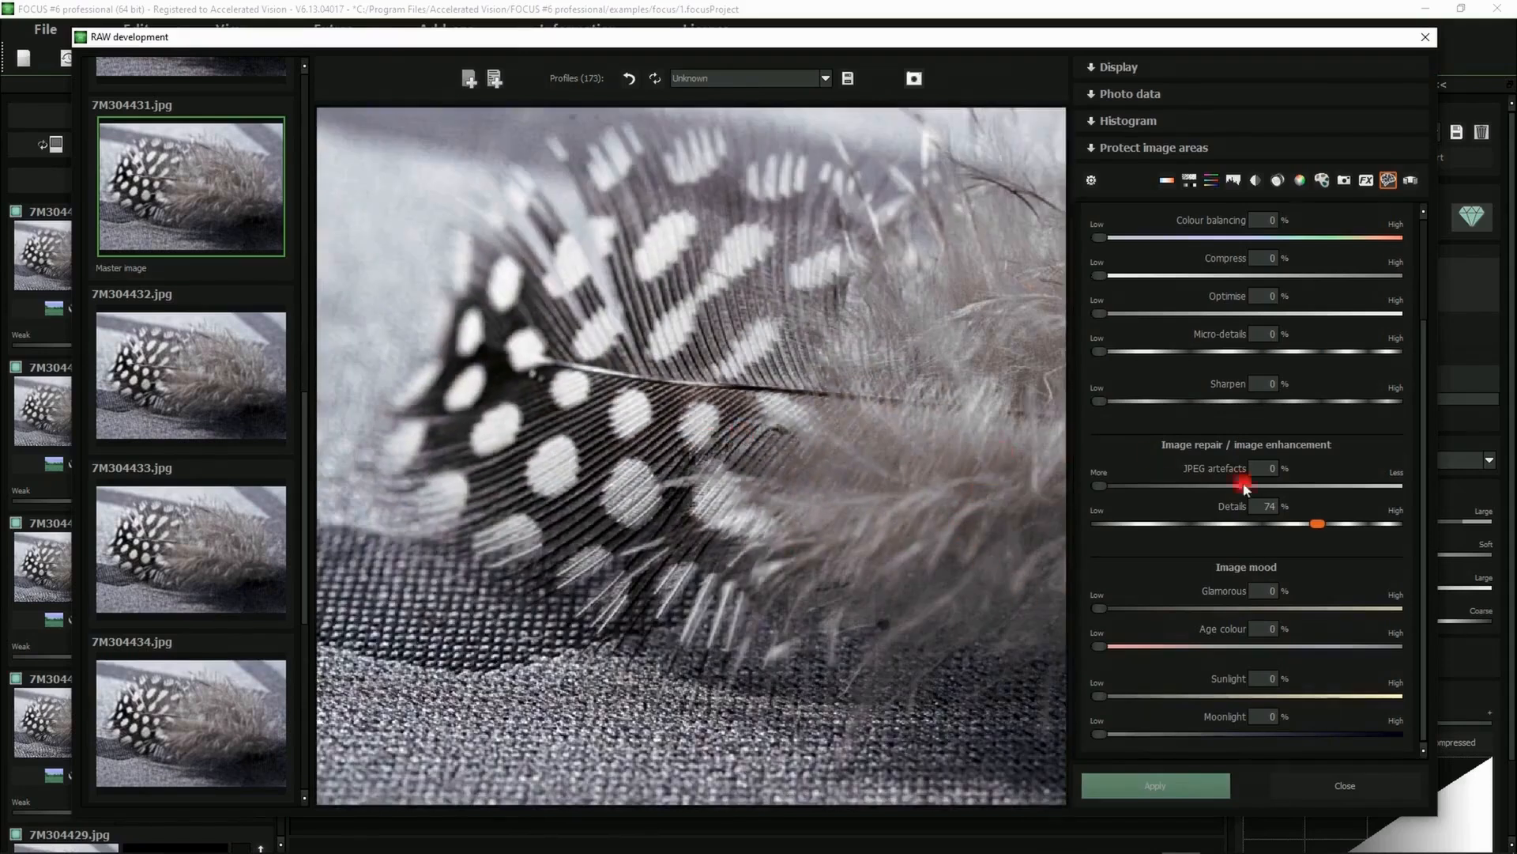
# Apply the RAW development settings and return to the main window
pyautogui.click(1157, 785)
pyautogui.moveTo(307, 434); pyautogui.dragTo(301, 158)
pyautogui.click(1157, 786)
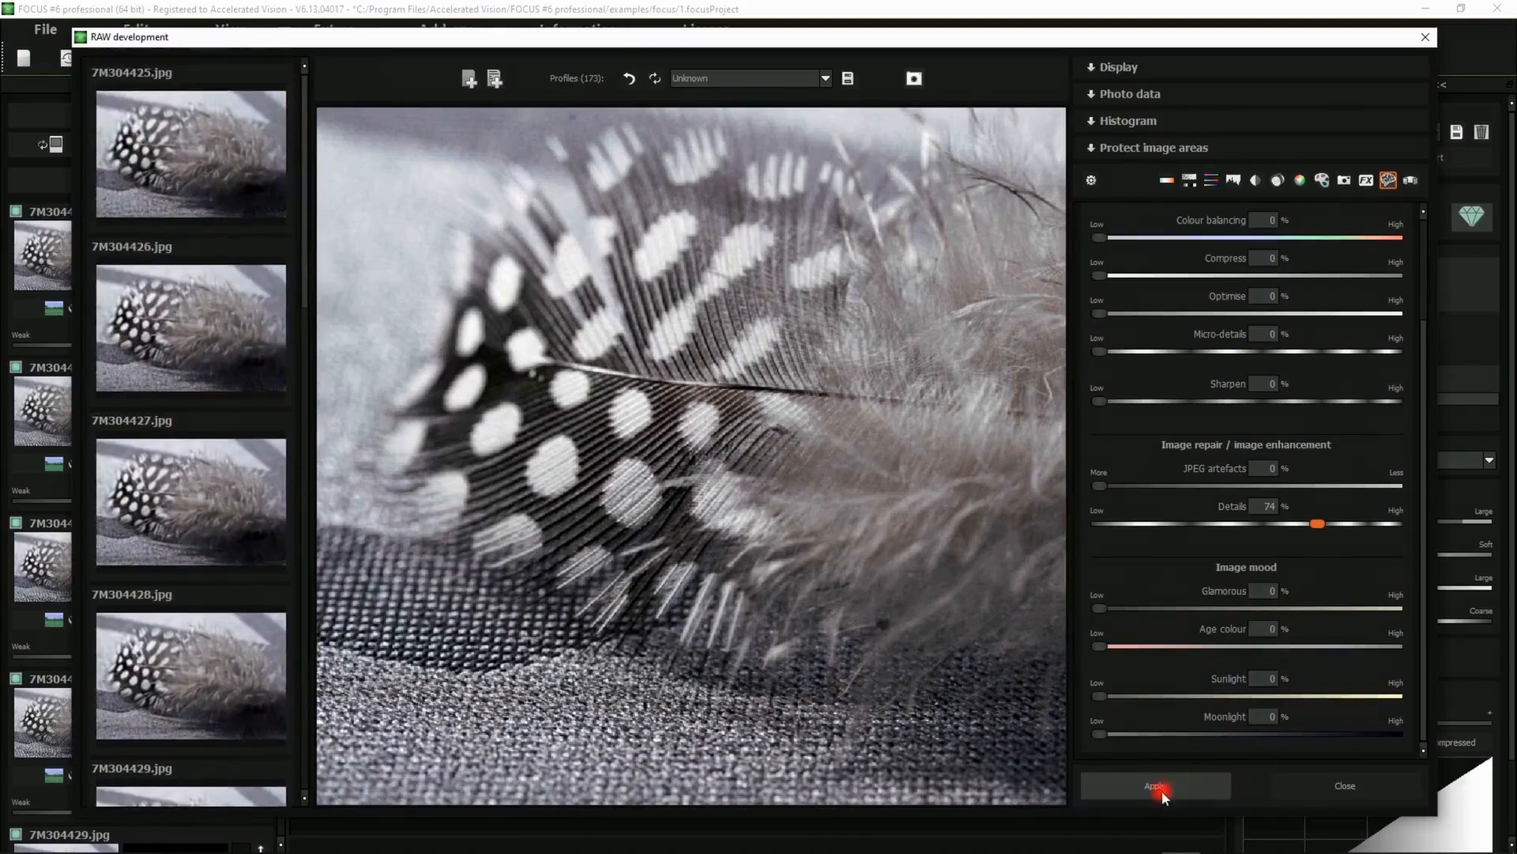
pyautogui.click(807, 449)
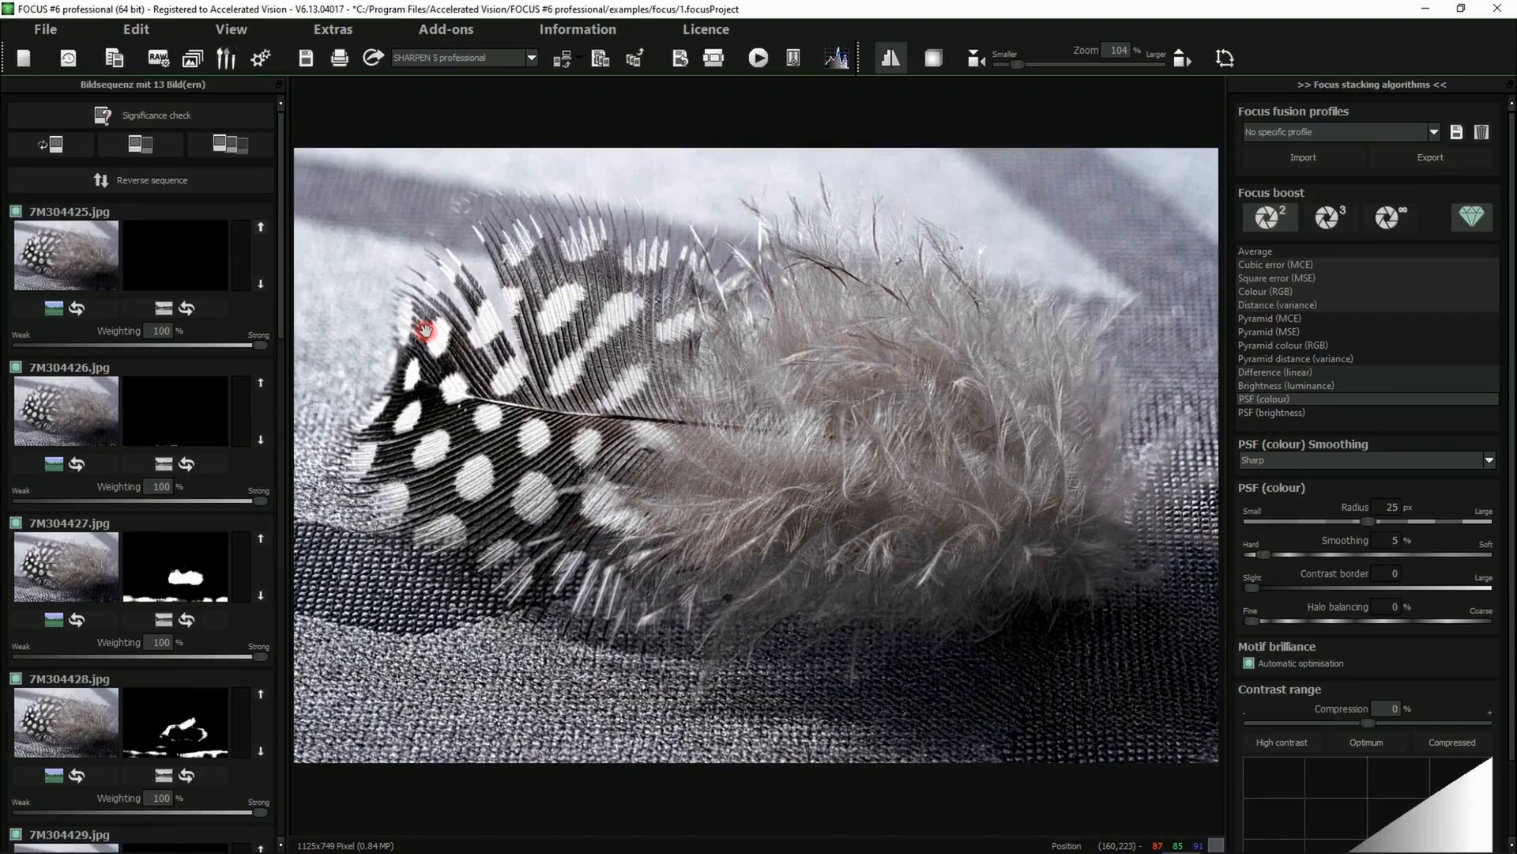
# Switch to post-processing and show only the Local adjustments, LUT photo style and Artificial intelligence panels
pyautogui.click(258, 60)
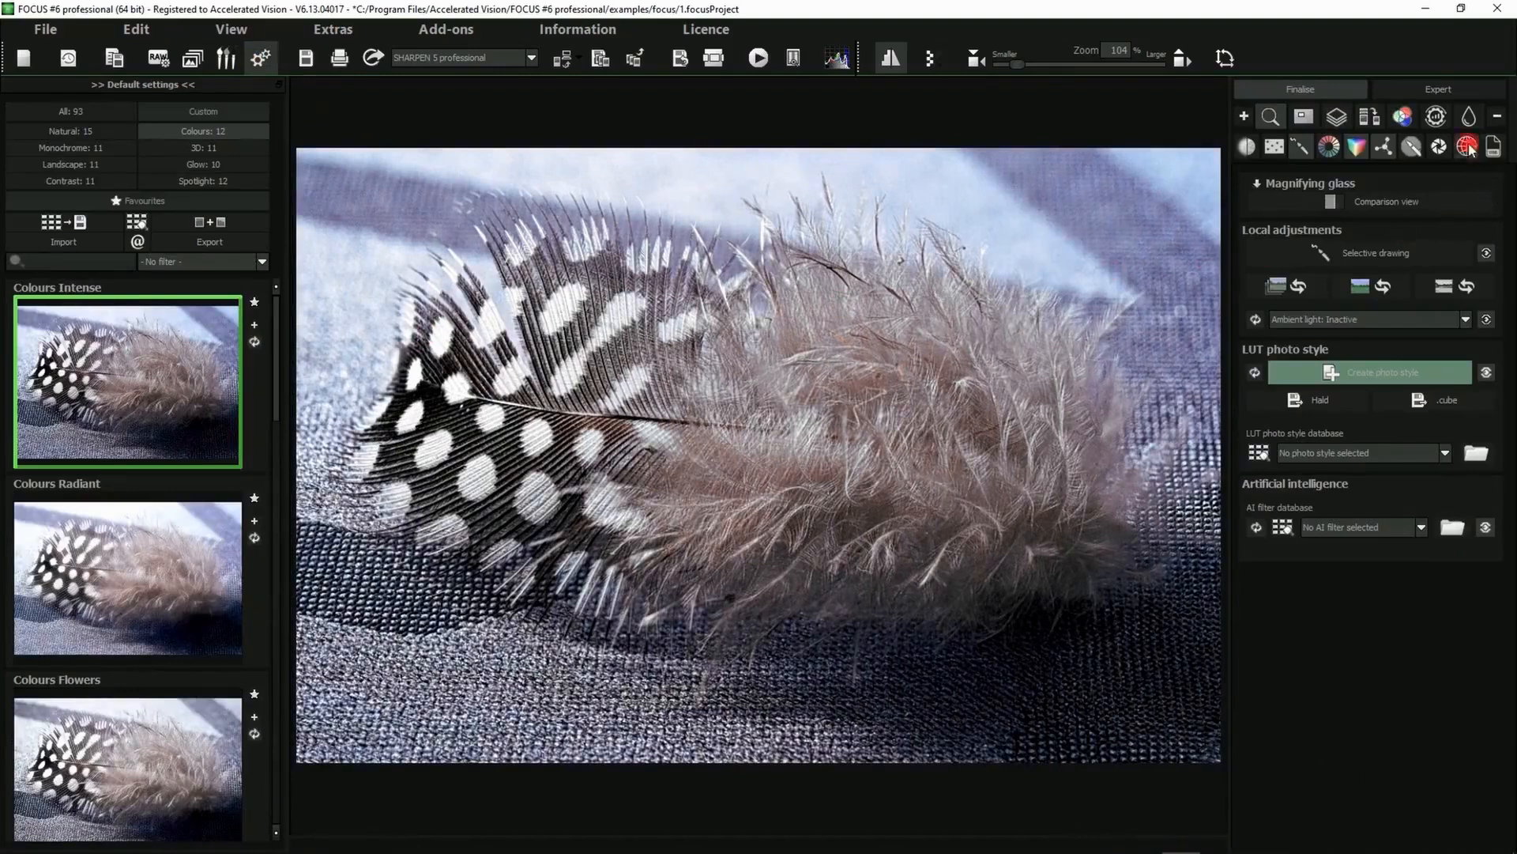
pyautogui.click(1244, 116)
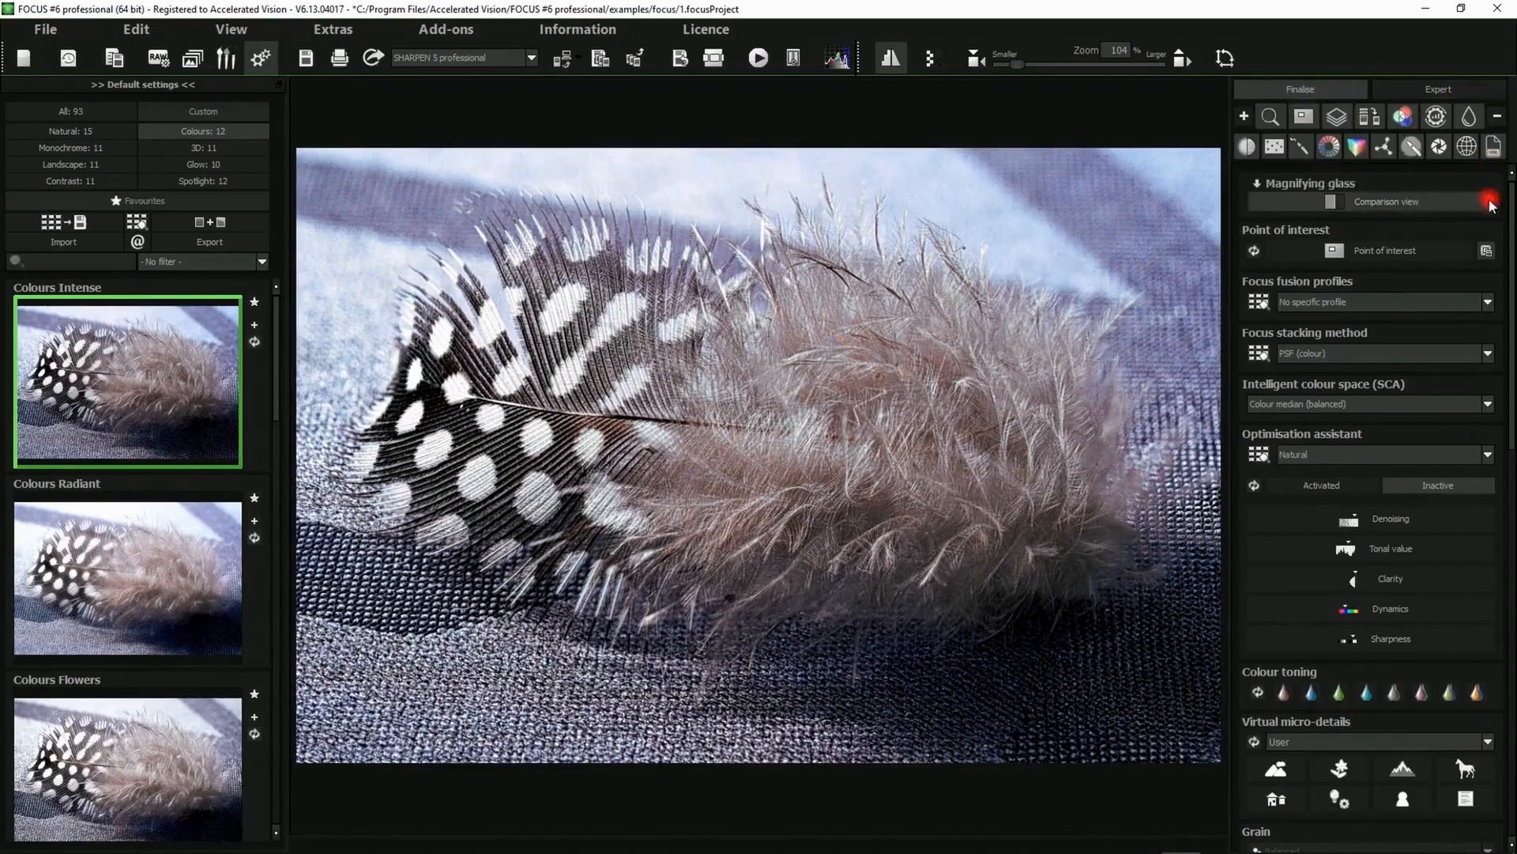
pyautogui.click(1500, 117)
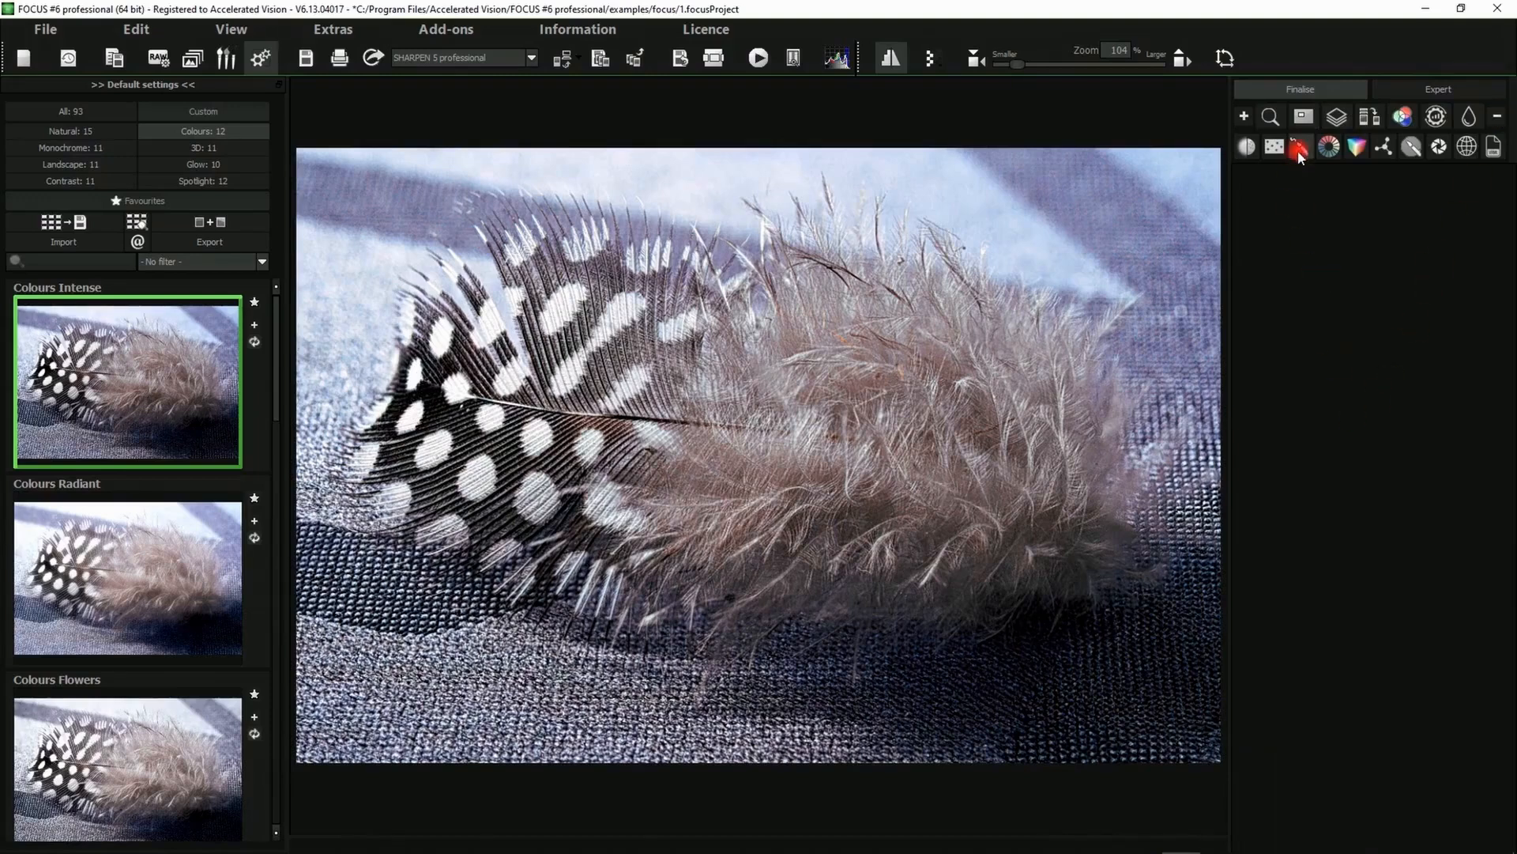
pyautogui.click(1300, 150)
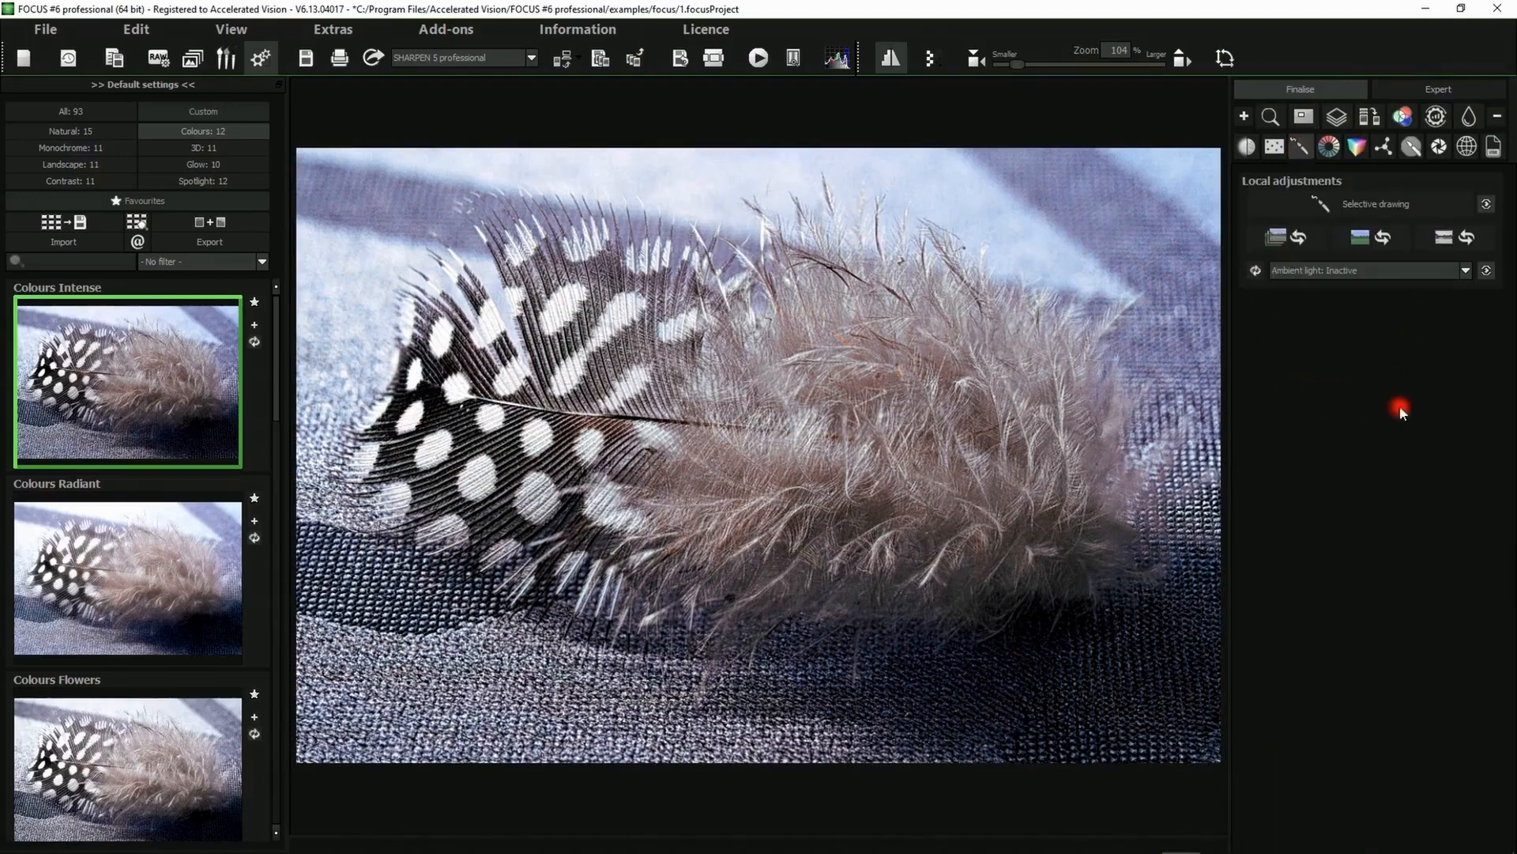
pyautogui.click(1384, 149)
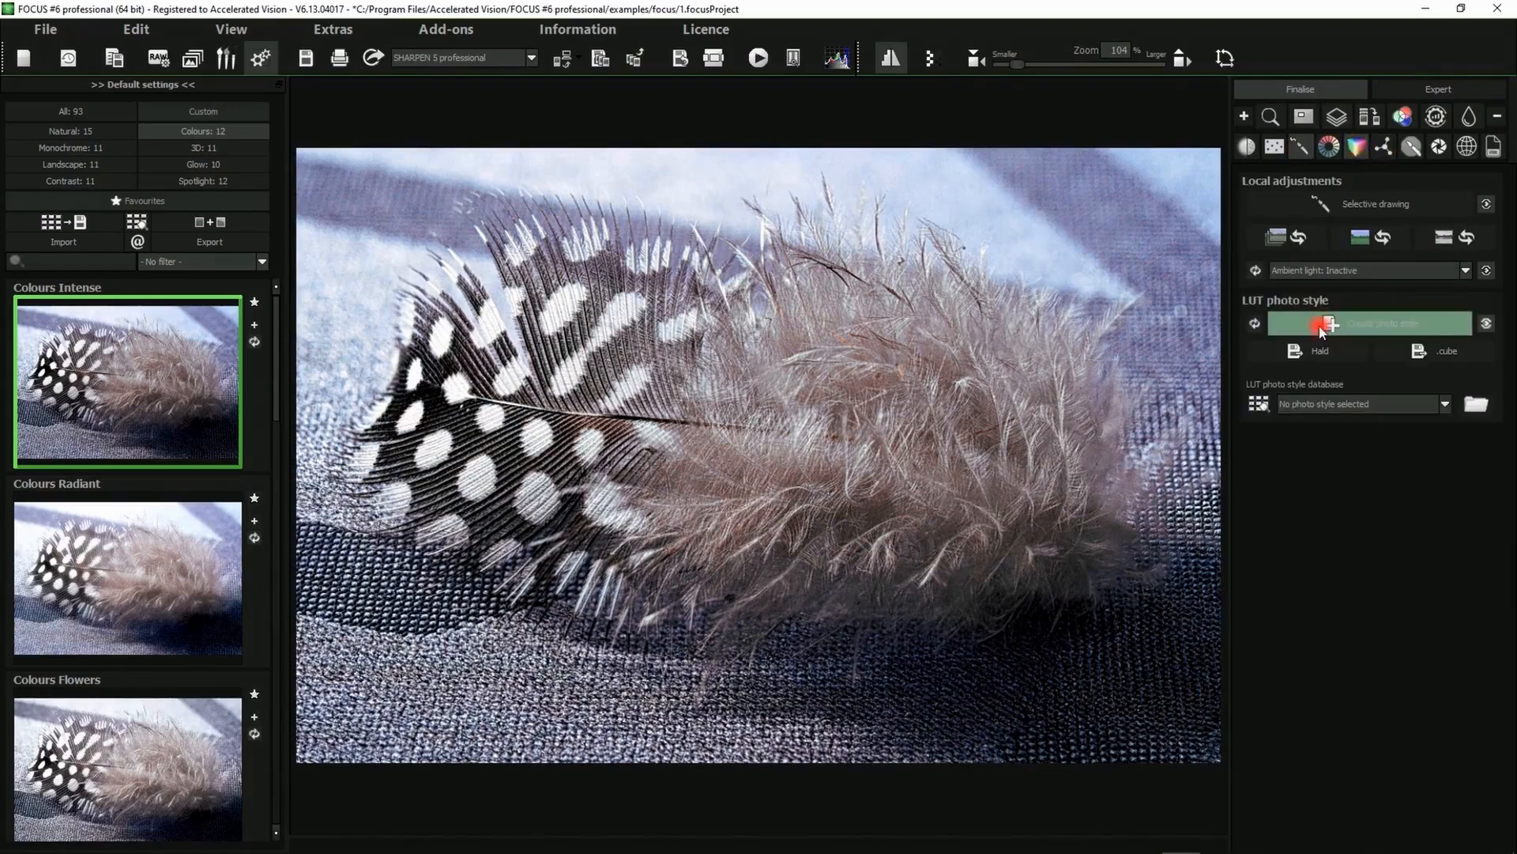
pyautogui.click(1382, 148)
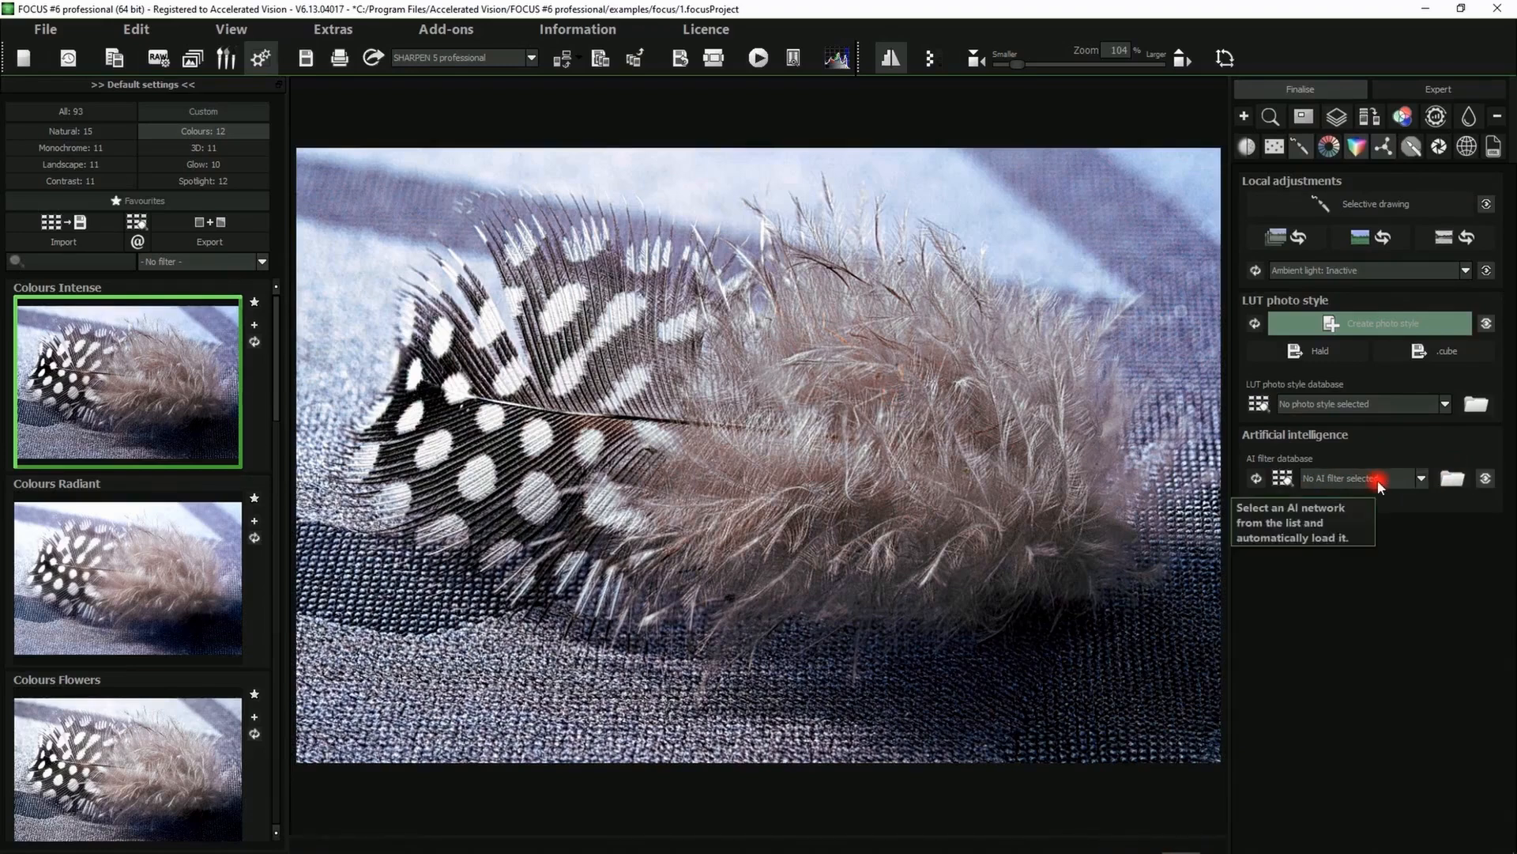
# Try the Optimize Contrast AI filter, then reset the AI filter
pyautogui.click(1379, 483)
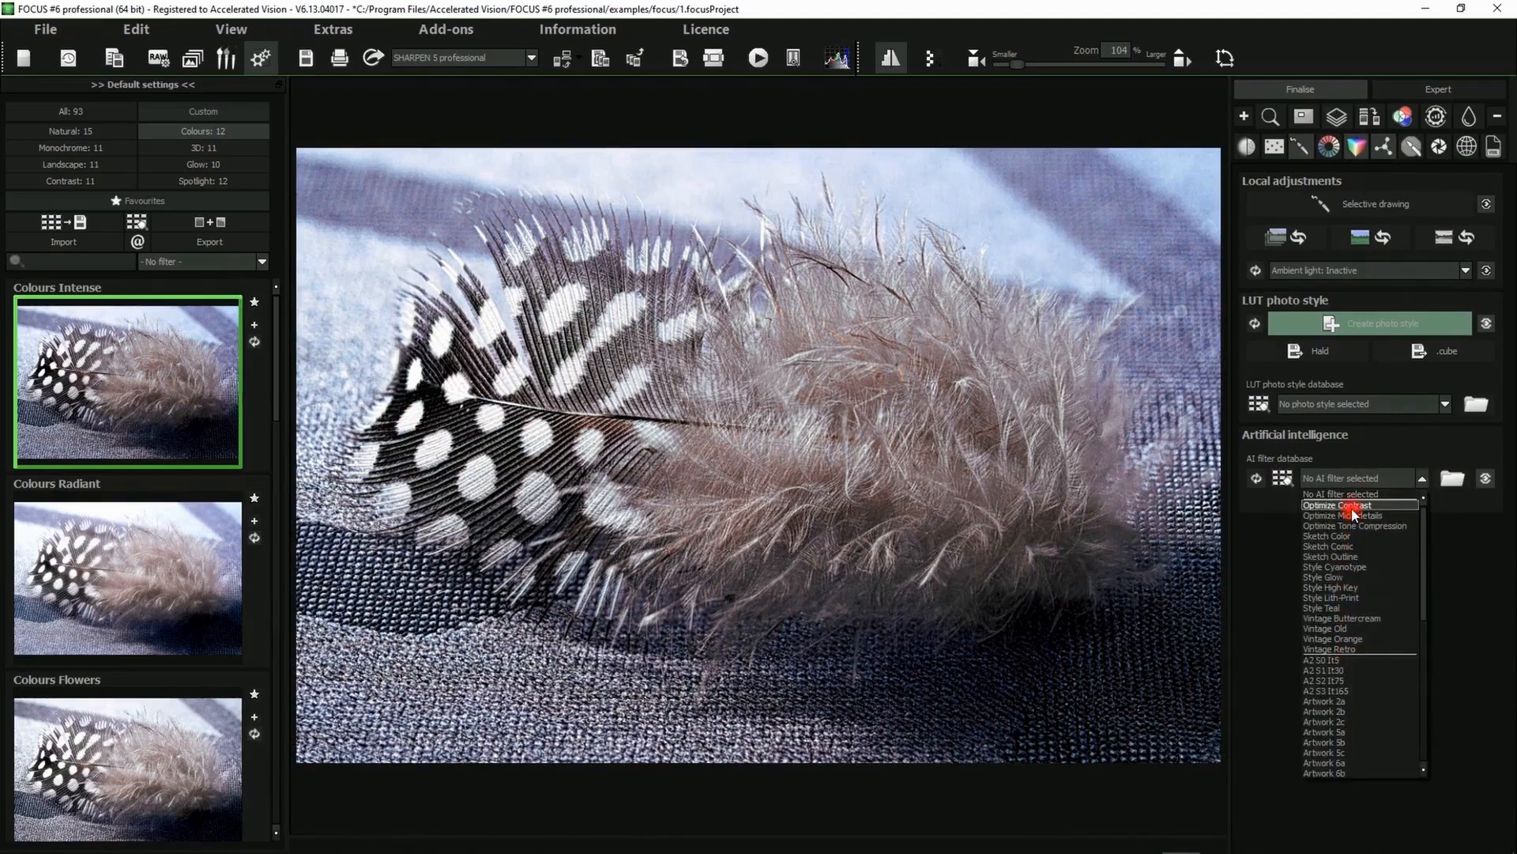
pyautogui.click(1353, 506)
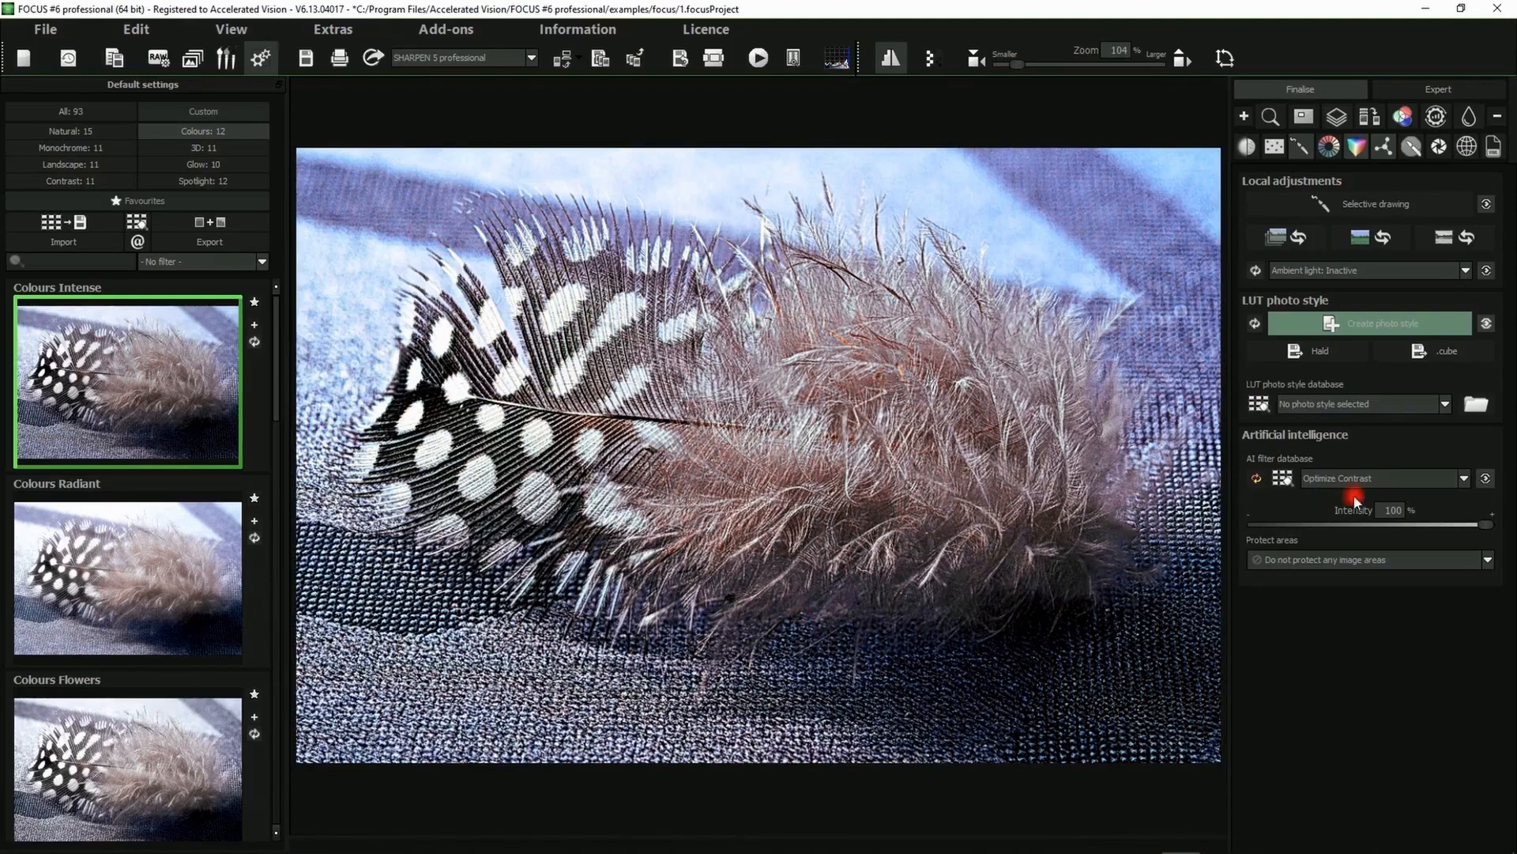
pyautogui.click(1367, 479)
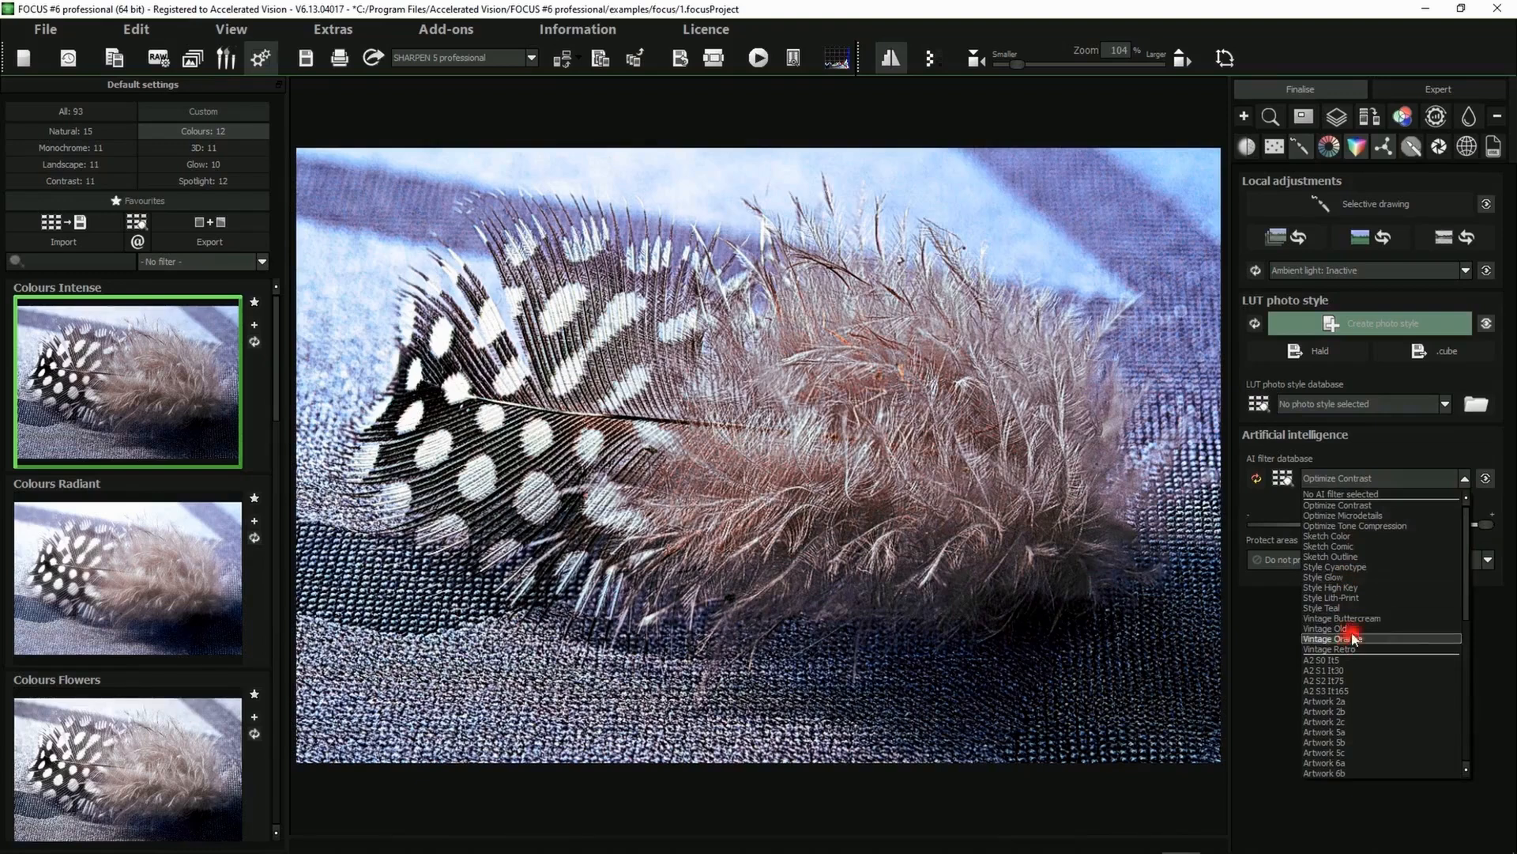
pyautogui.click(1337, 476)
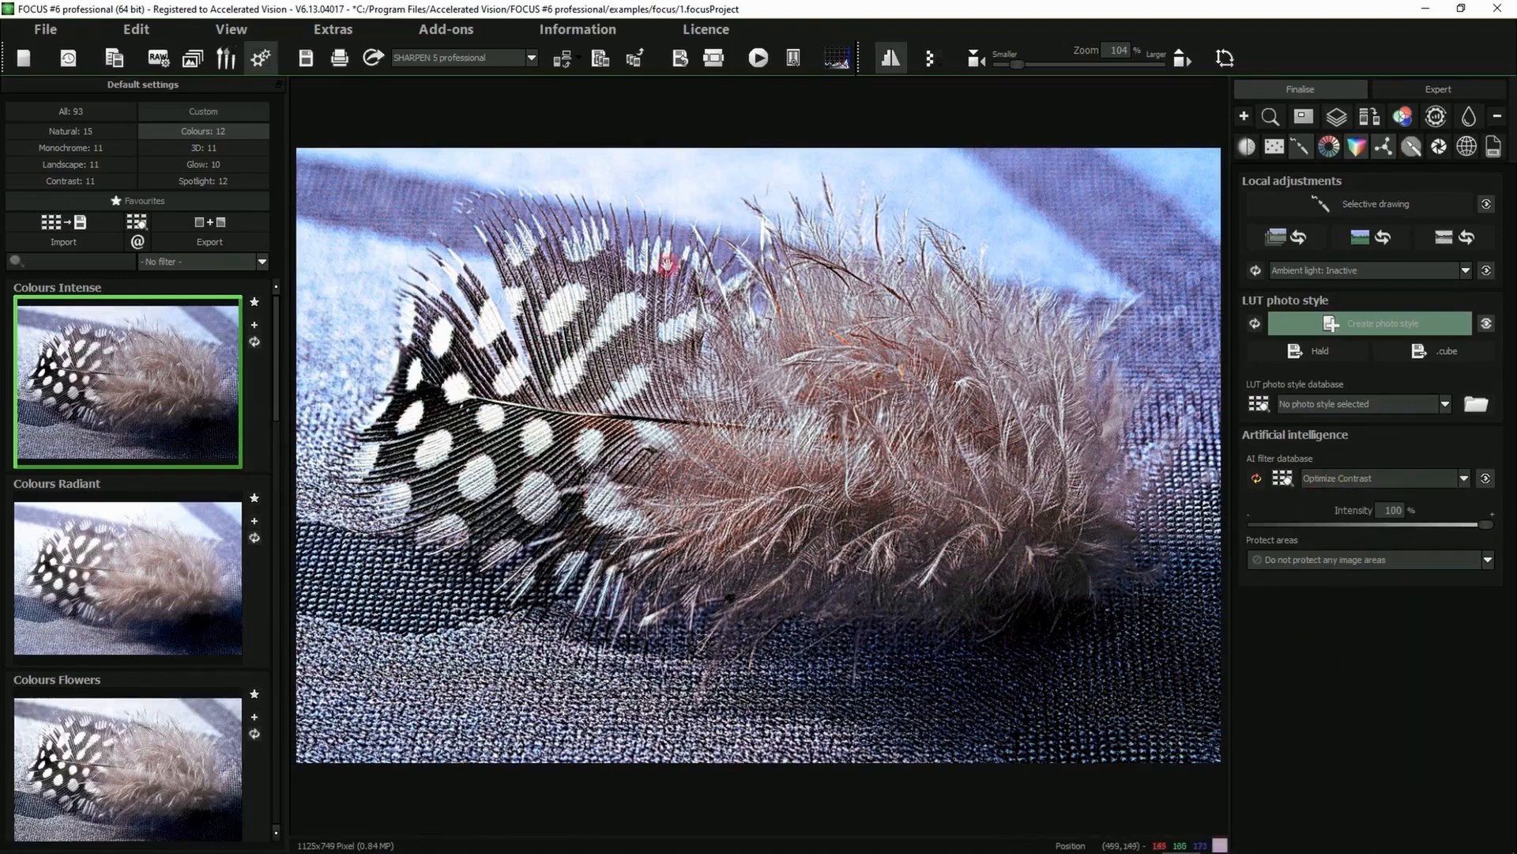
pyautogui.click(1257, 478)
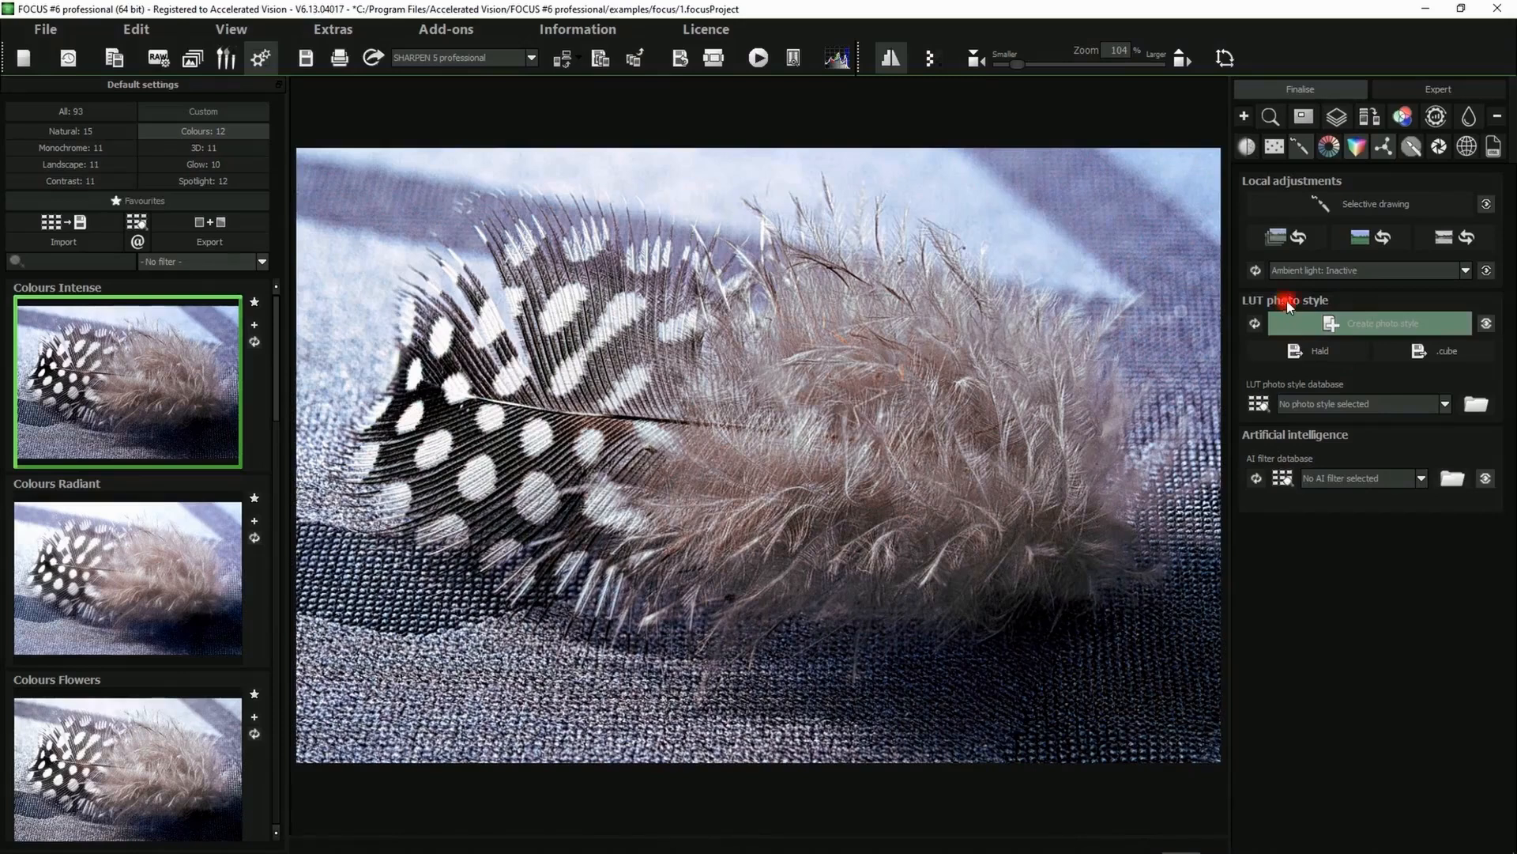
# Try the Vintage Old Blue LUT photo style, then reset the photo style
pyautogui.click(1363, 403)
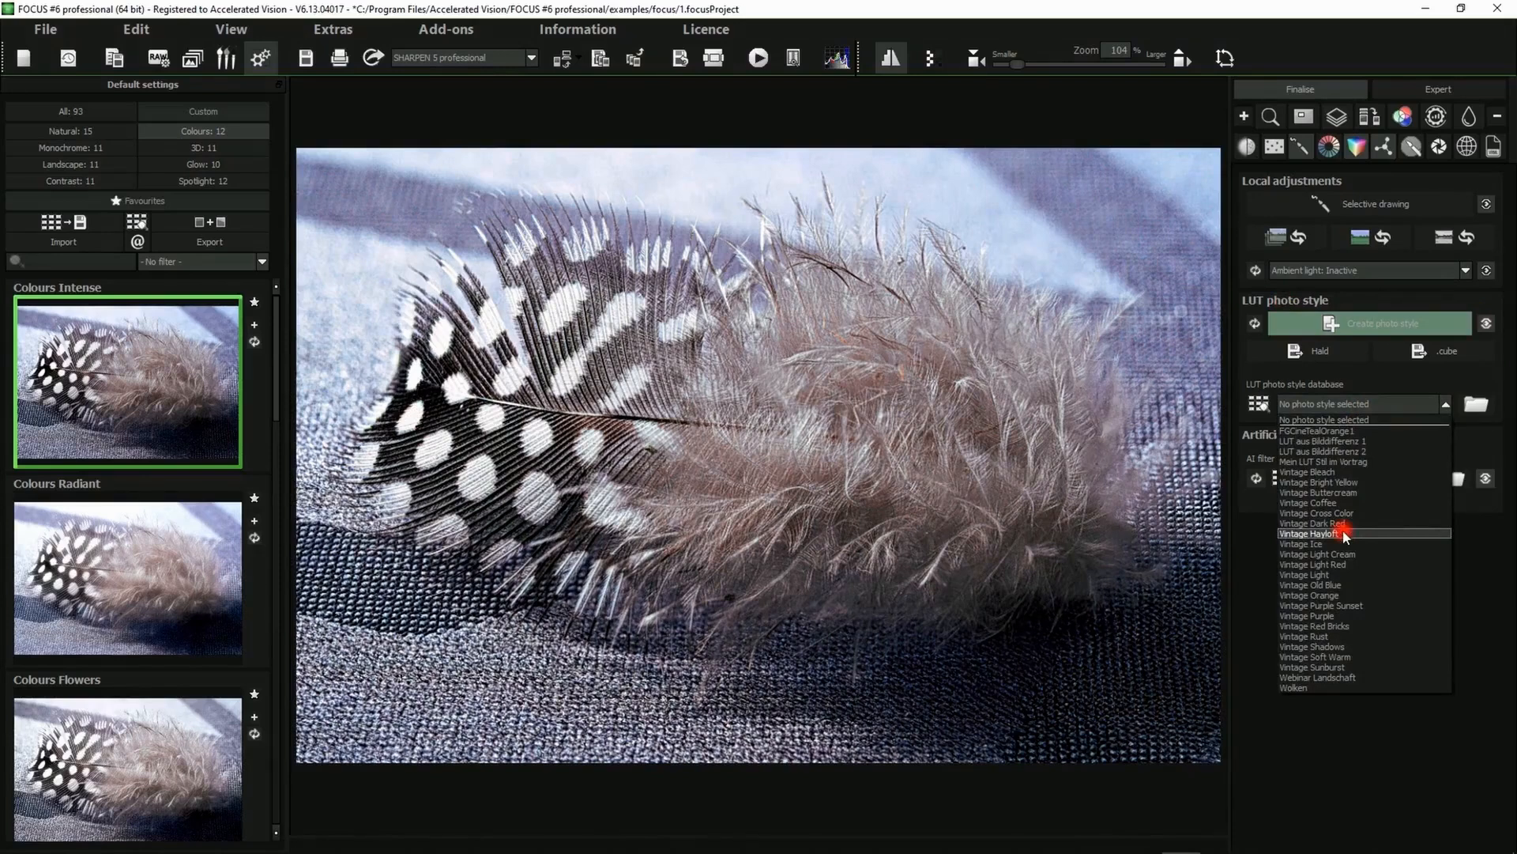
pyautogui.click(1431, 361)
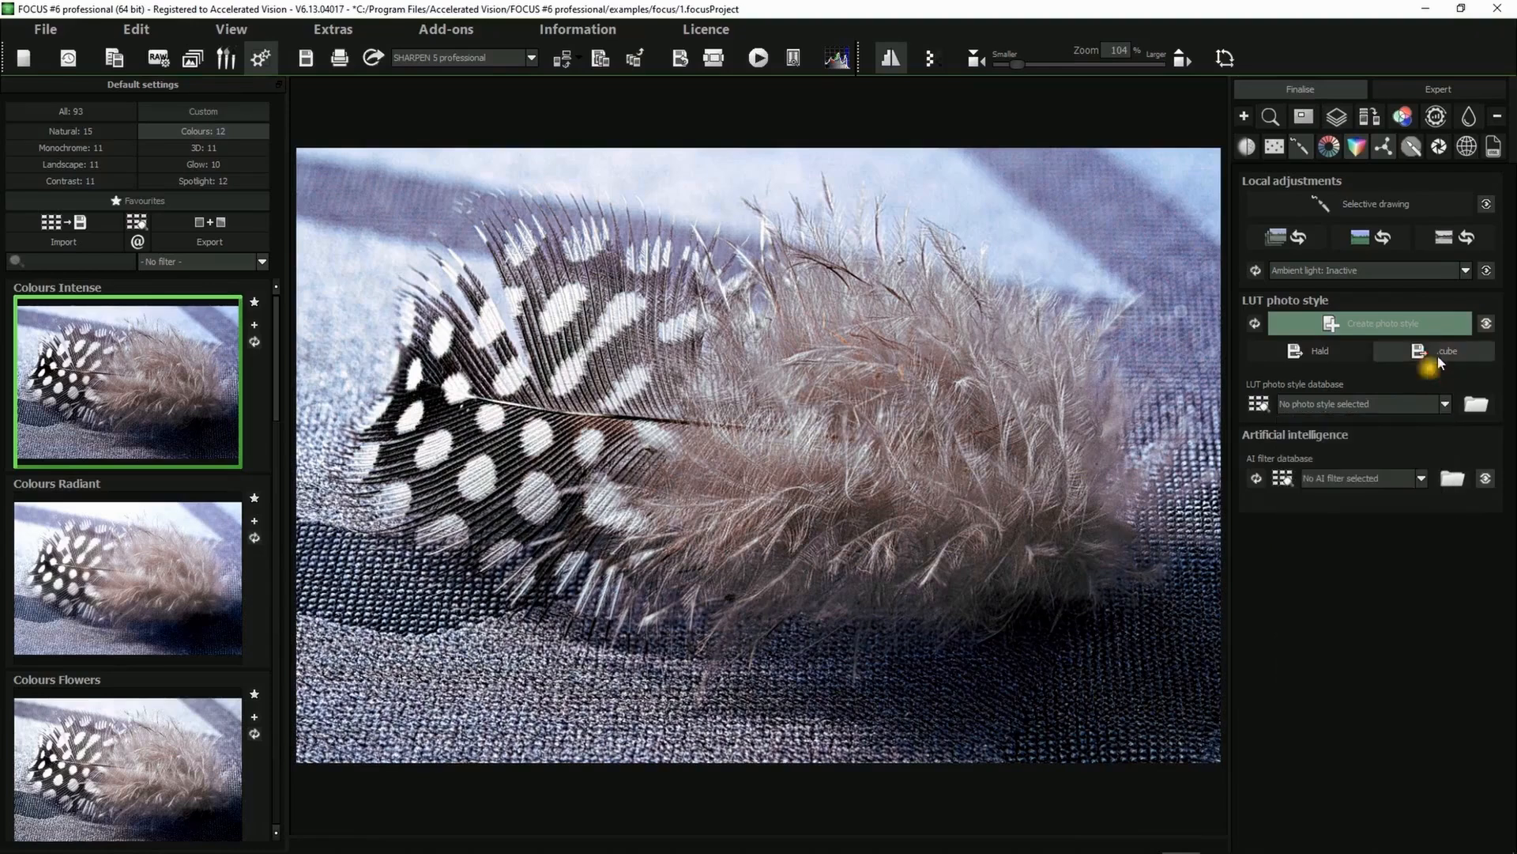
pyautogui.click(1356, 408)
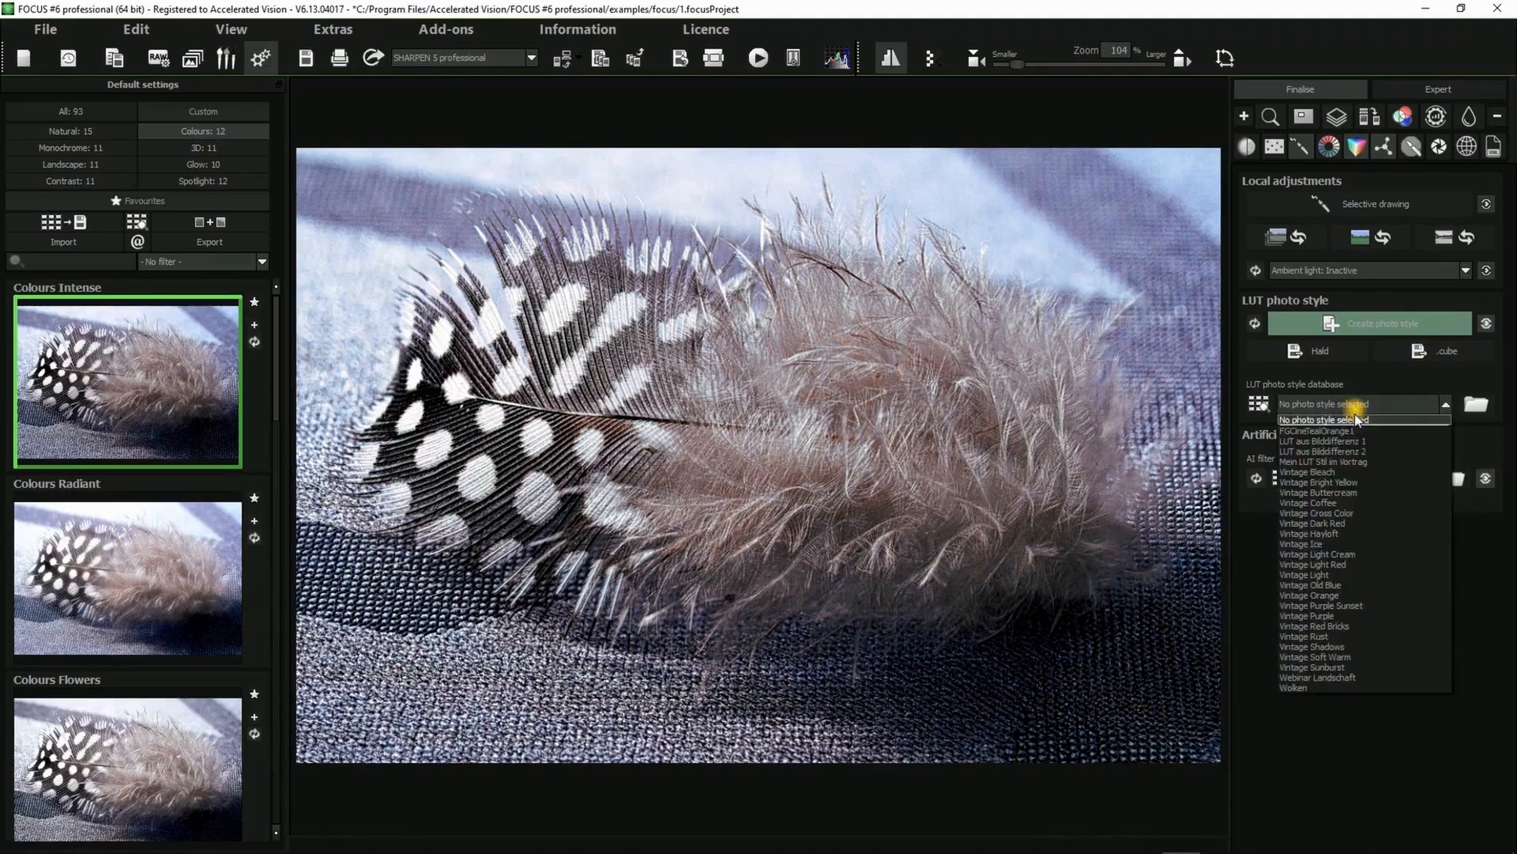
pyautogui.click(1328, 587)
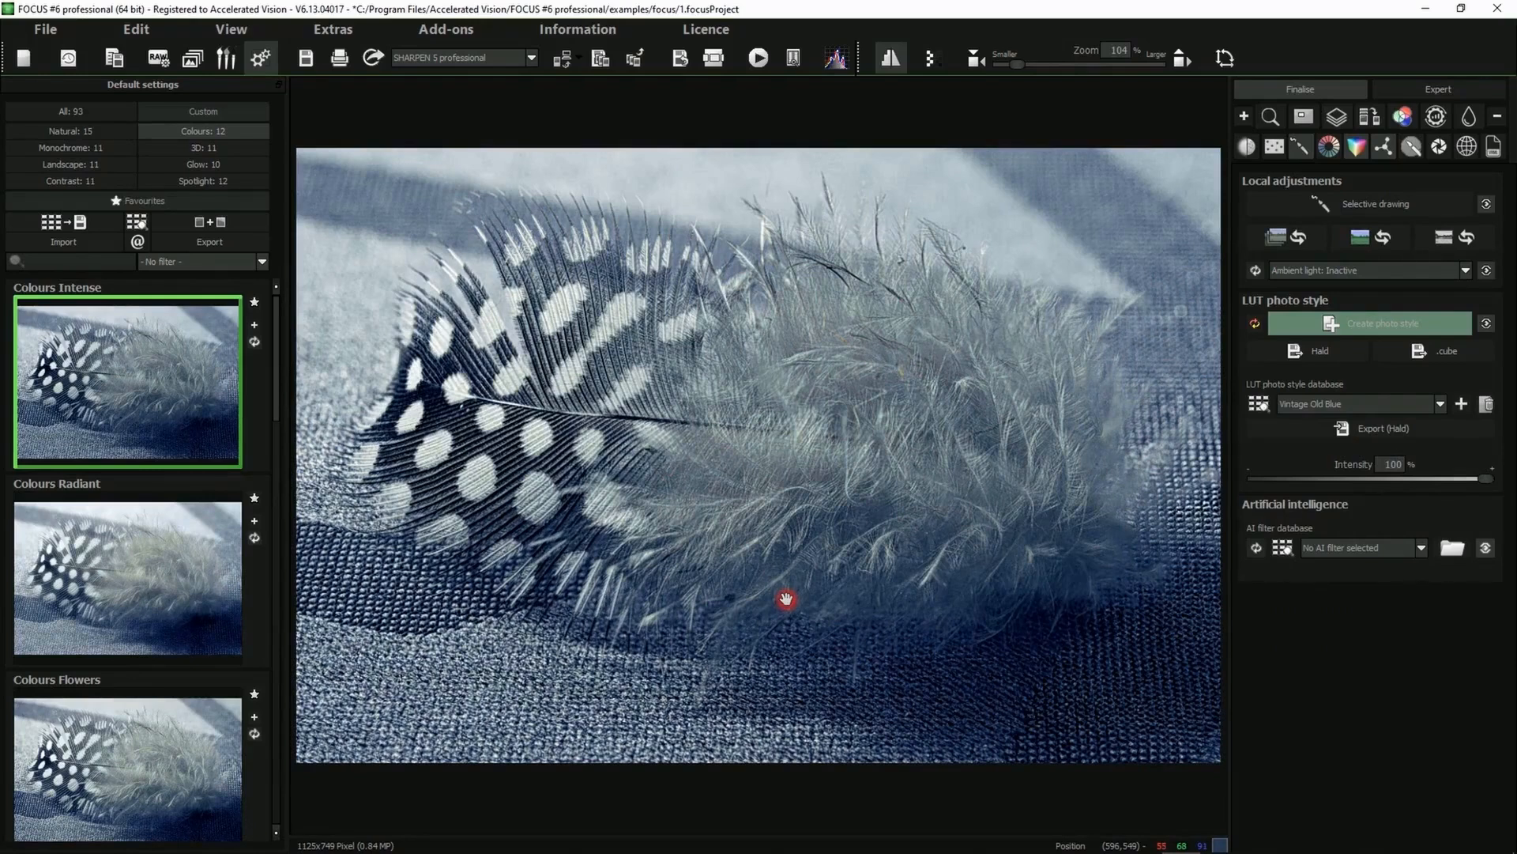
pyautogui.click(1256, 325)
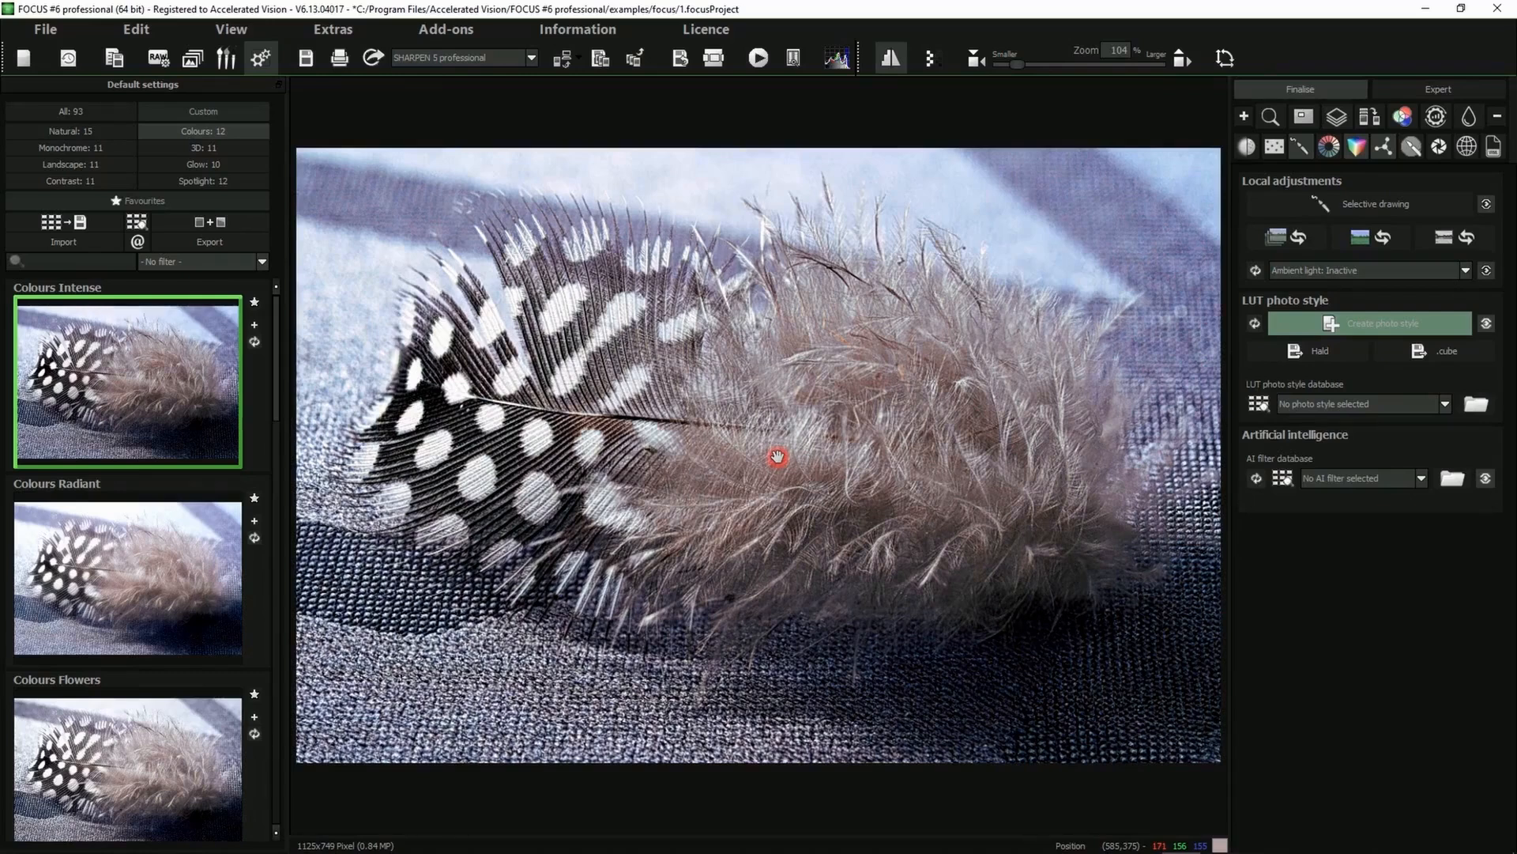
# Open selective drawing and add a colourisation mask
pyautogui.click(1372, 205)
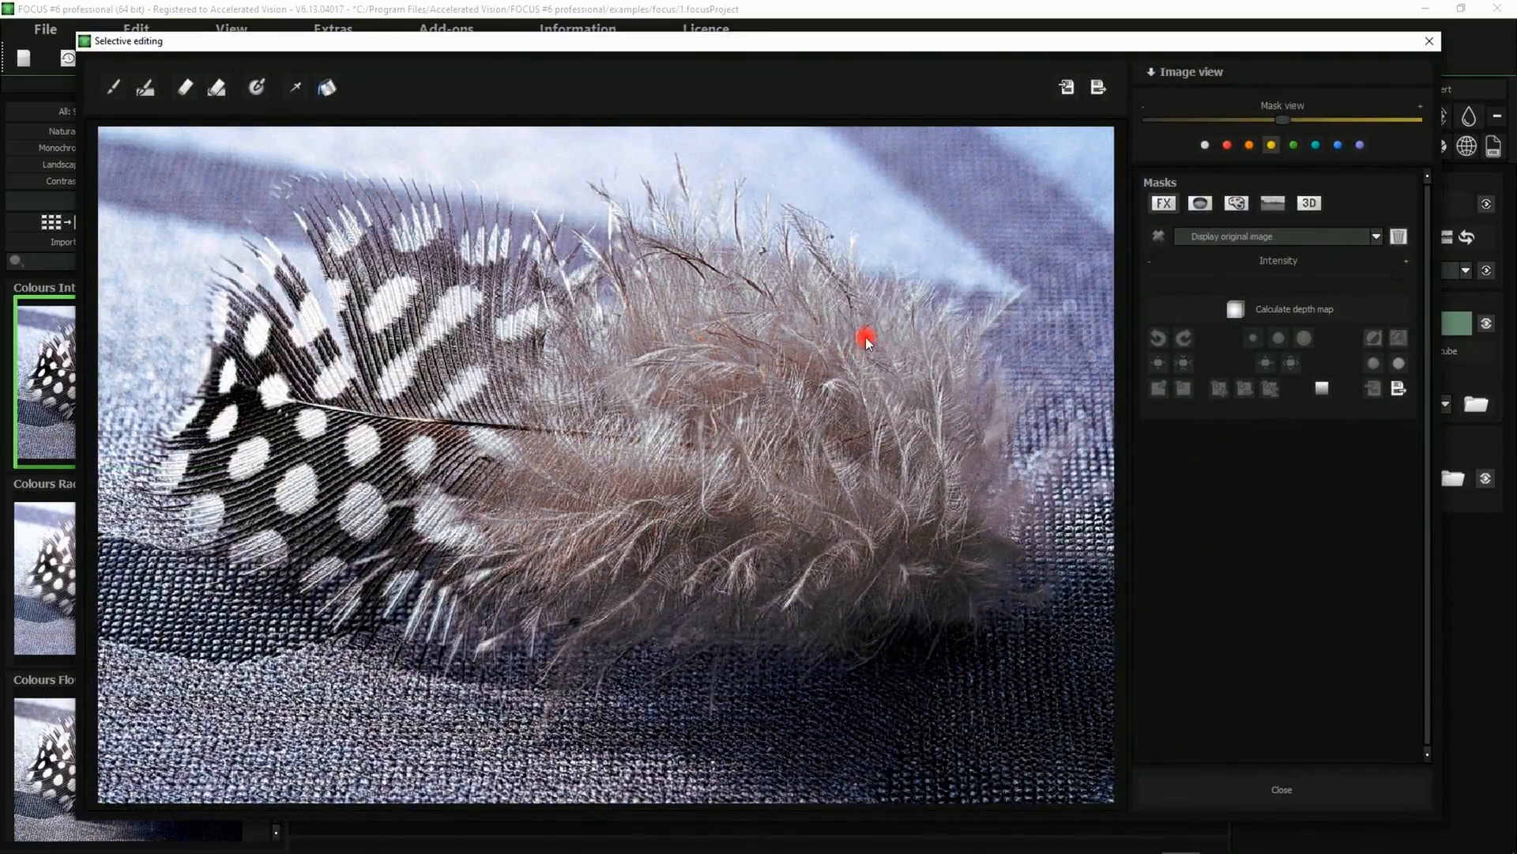
pyautogui.click(1238, 204)
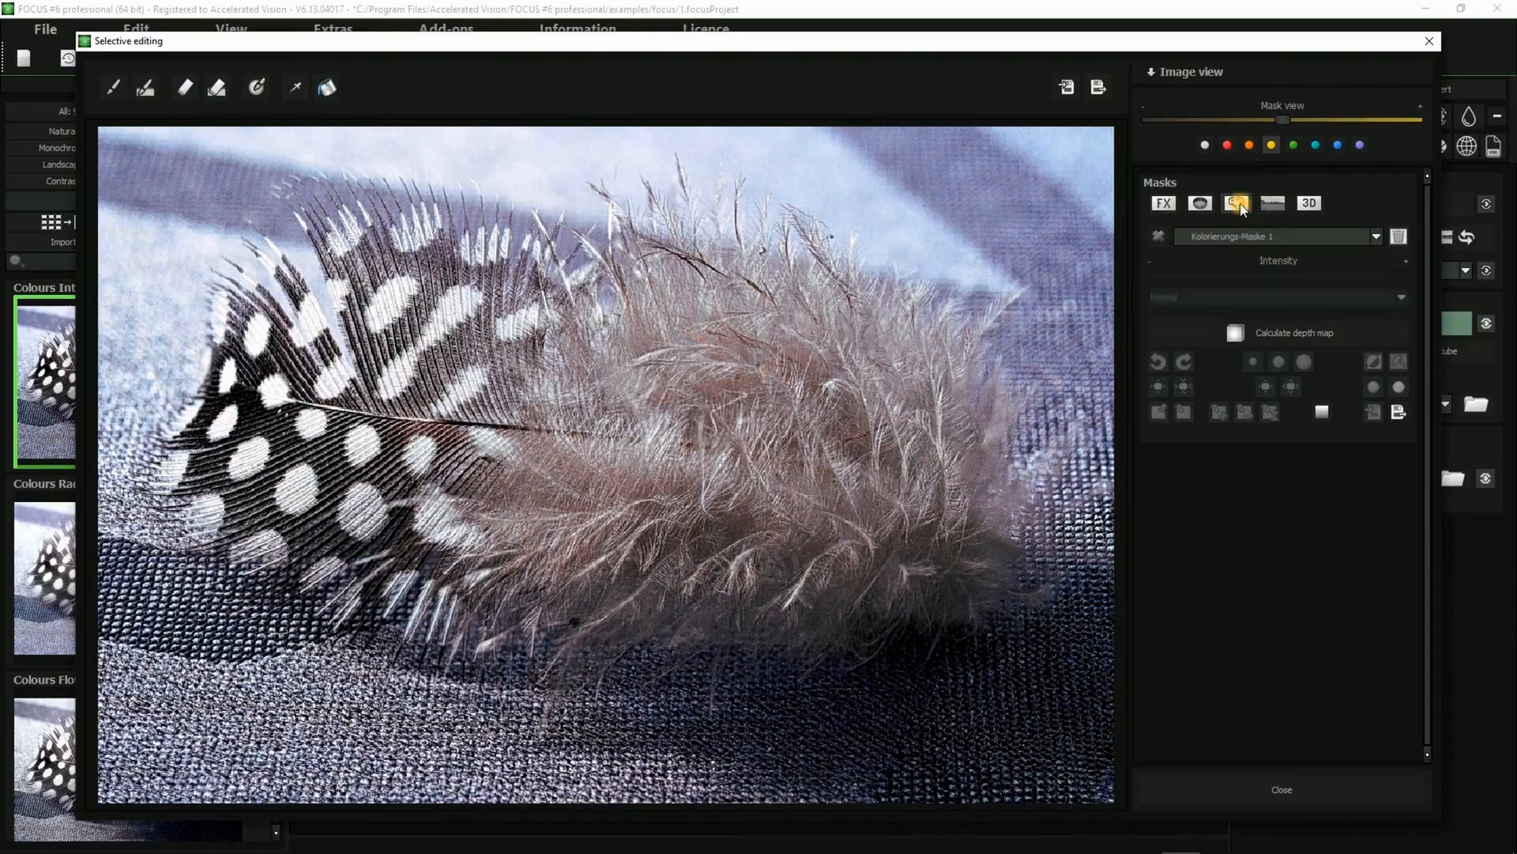
# Activate the colourisation mask and pick a blue mask colour (79, 84, 249) from the colour circle
pyautogui.click(1157, 240)
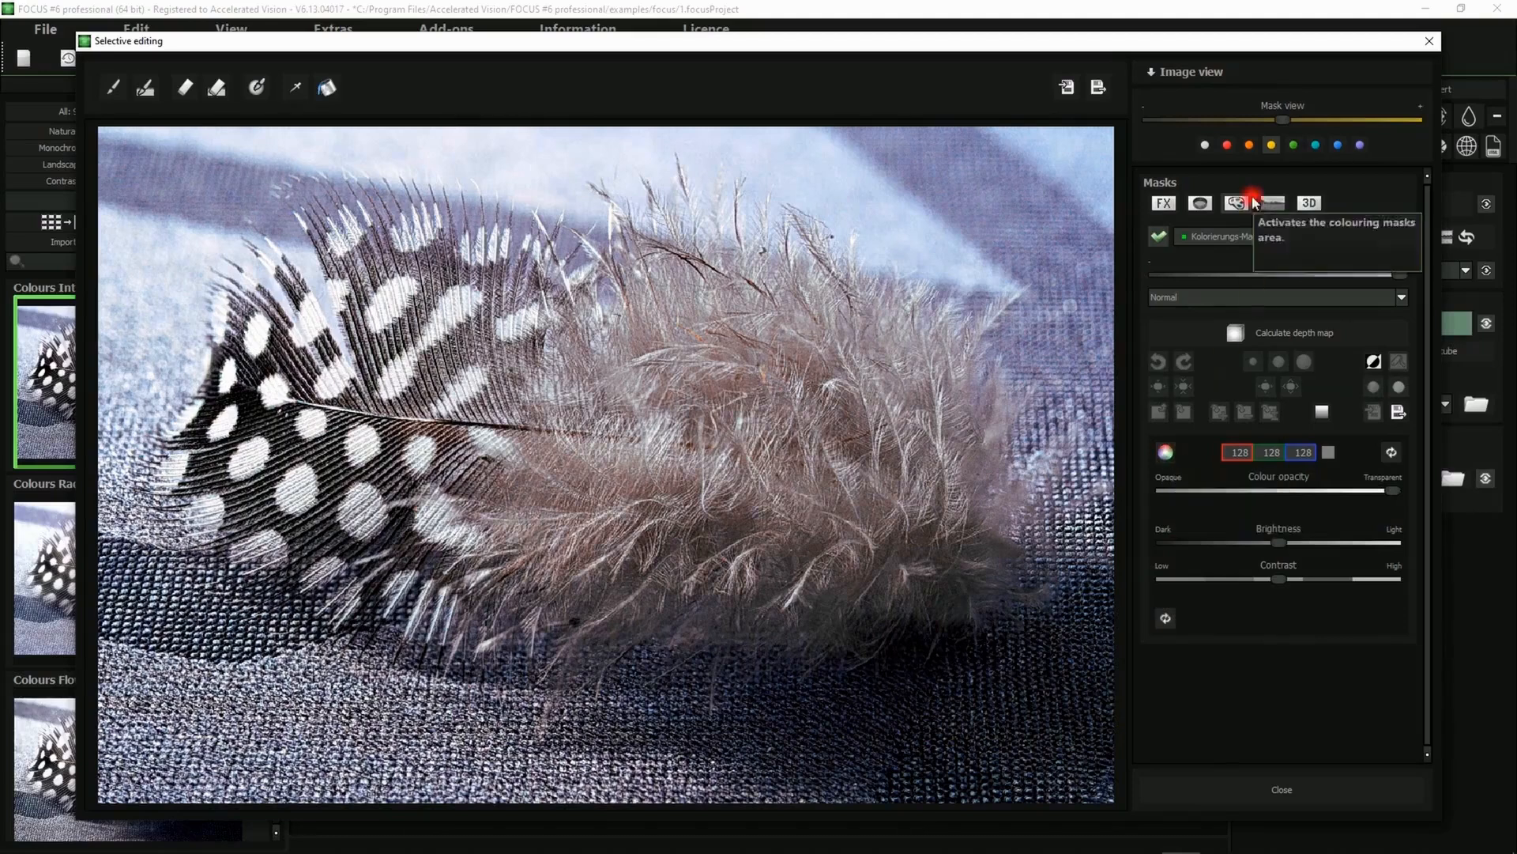
pyautogui.click(1166, 452)
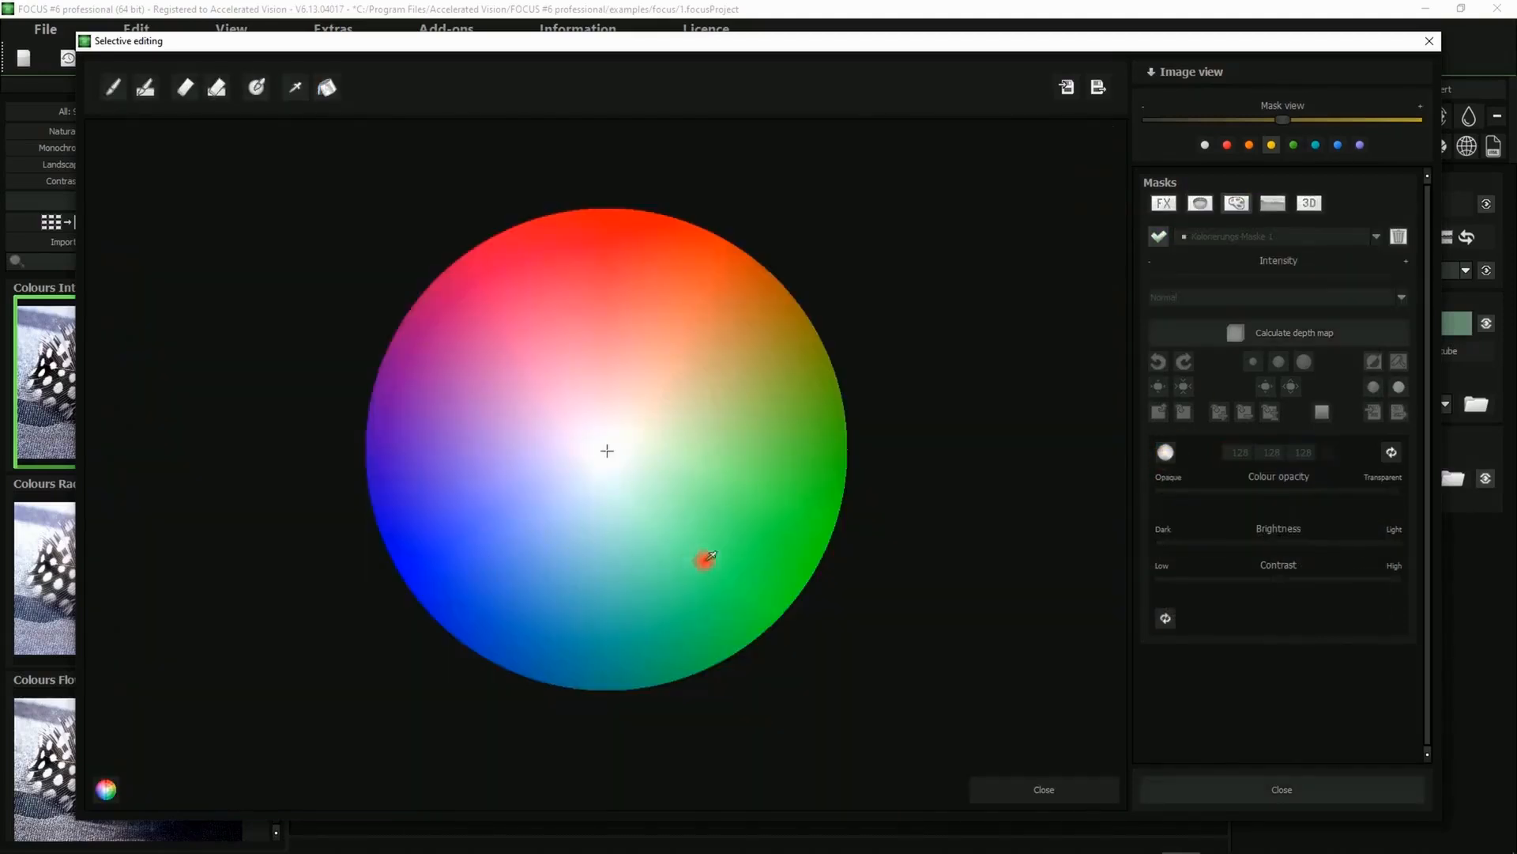
pyautogui.click(471, 545)
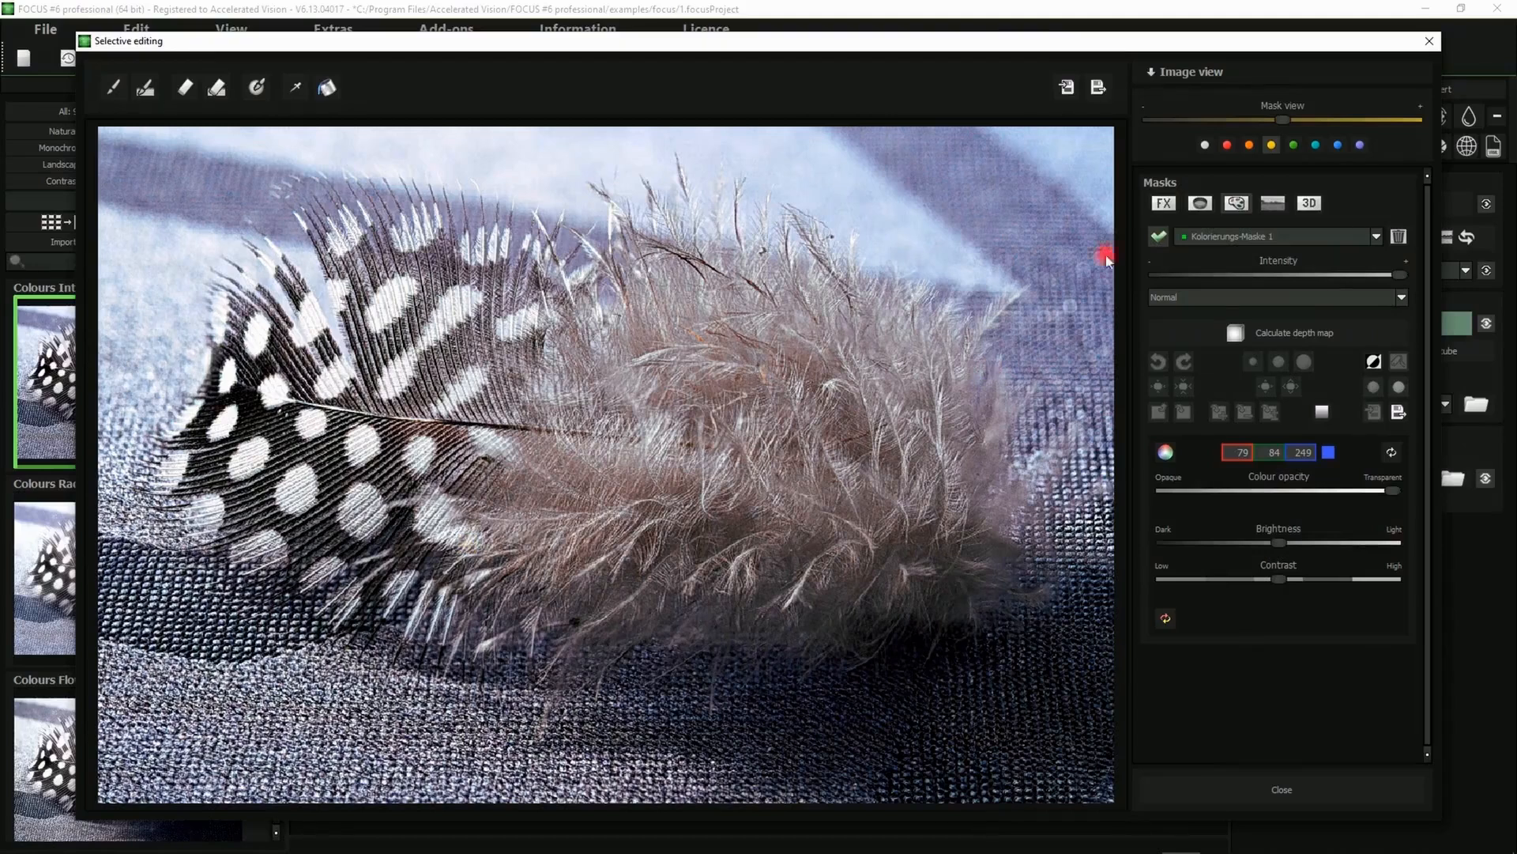
# Paint the blue colourisation over the fabric background using a brush of size 1000%, opacity 8%, contours 0% and softness 53%
pyautogui.click(108, 92)
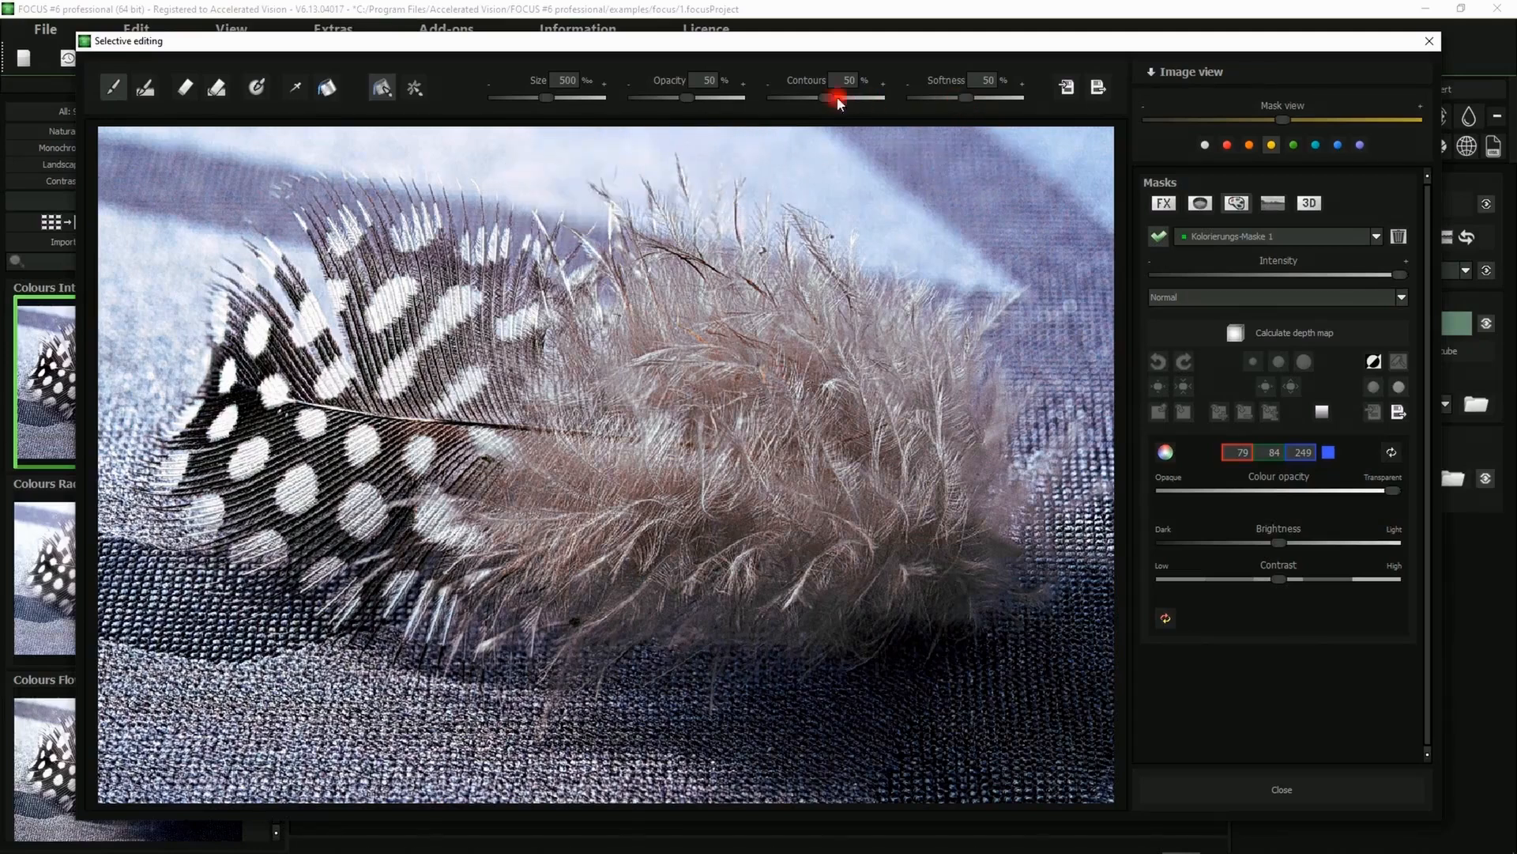
pyautogui.moveTo(837, 96); pyautogui.dragTo(849, 105)
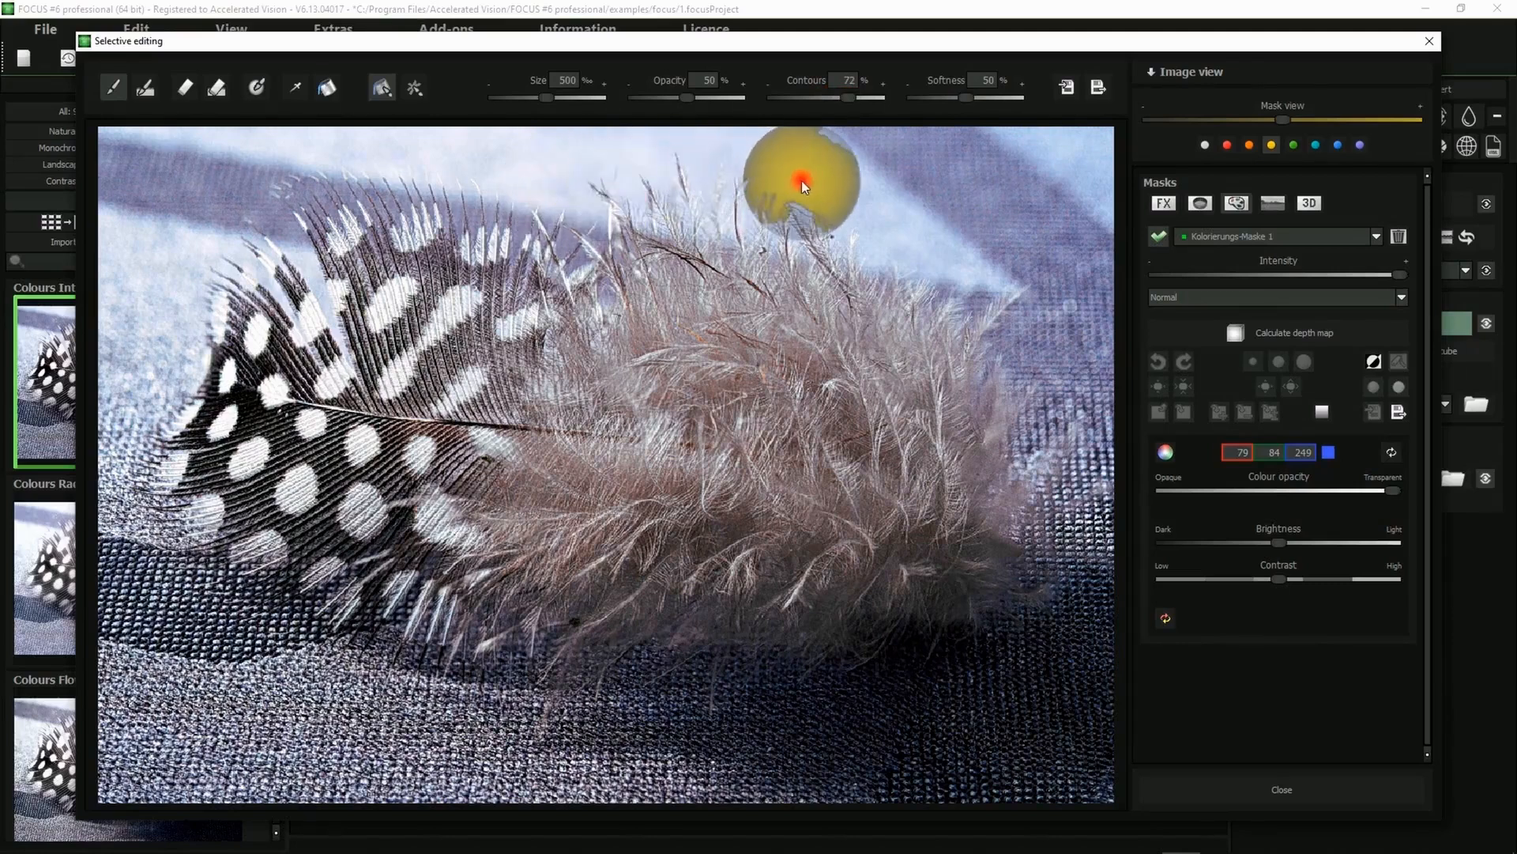
pyautogui.moveTo(969, 105); pyautogui.dragTo(998, 98)
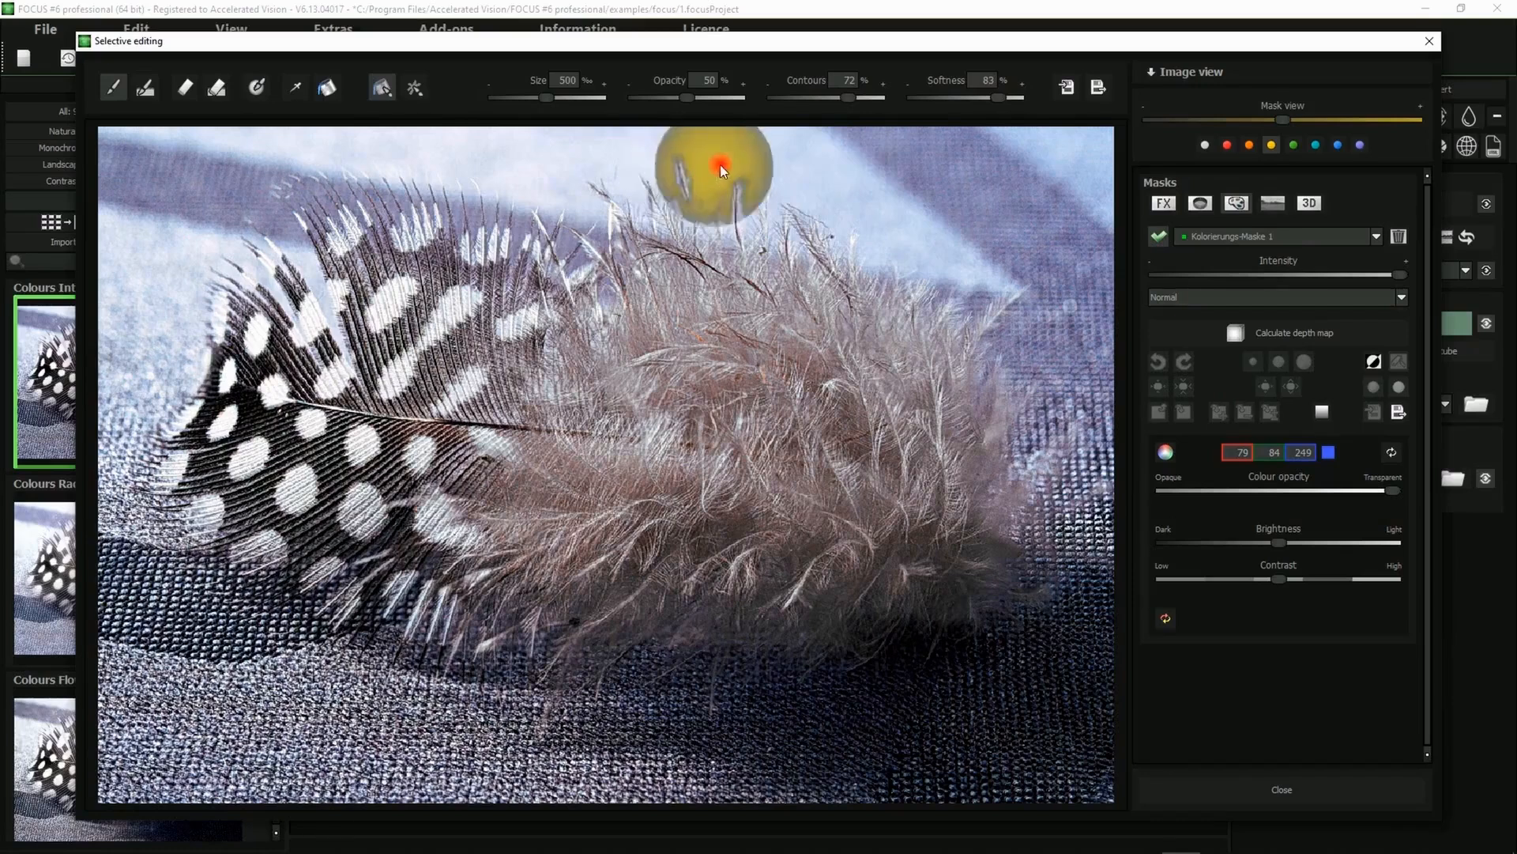
pyautogui.moveTo(980, 101); pyautogui.dragTo(972, 97)
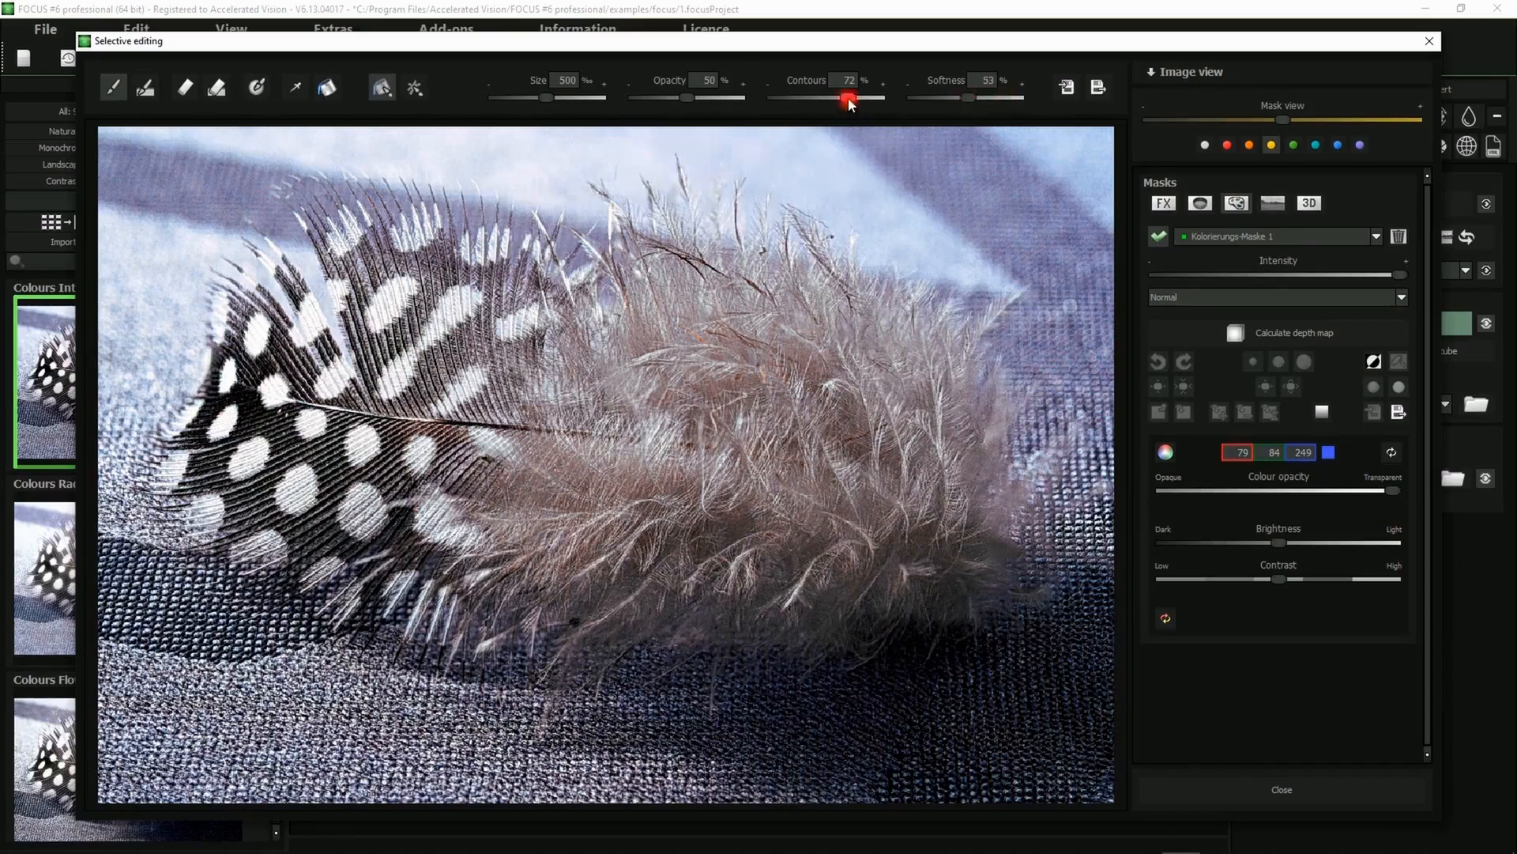
pyautogui.moveTo(850, 103); pyautogui.dragTo(786, 99)
pyautogui.moveTo(549, 98); pyautogui.dragTo(600, 98)
pyautogui.moveTo(693, 97); pyautogui.dragTo(642, 96)
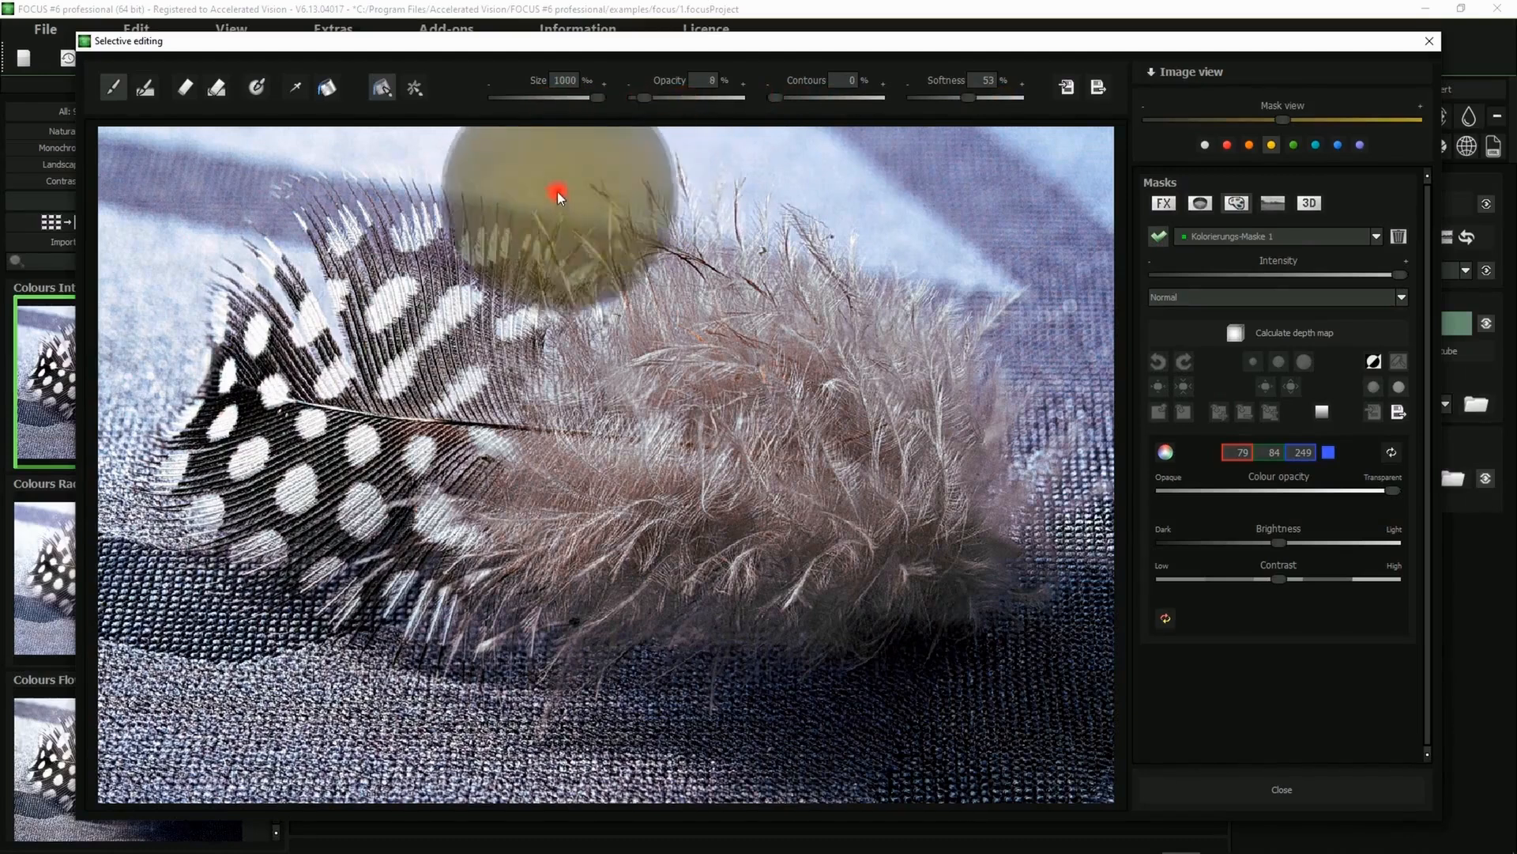
pyautogui.moveTo(146, 675)
pyautogui.mouseDown()
pyautogui.moveTo(338, 813)
pyautogui.moveTo(545, 727)
pyautogui.mouseUp()
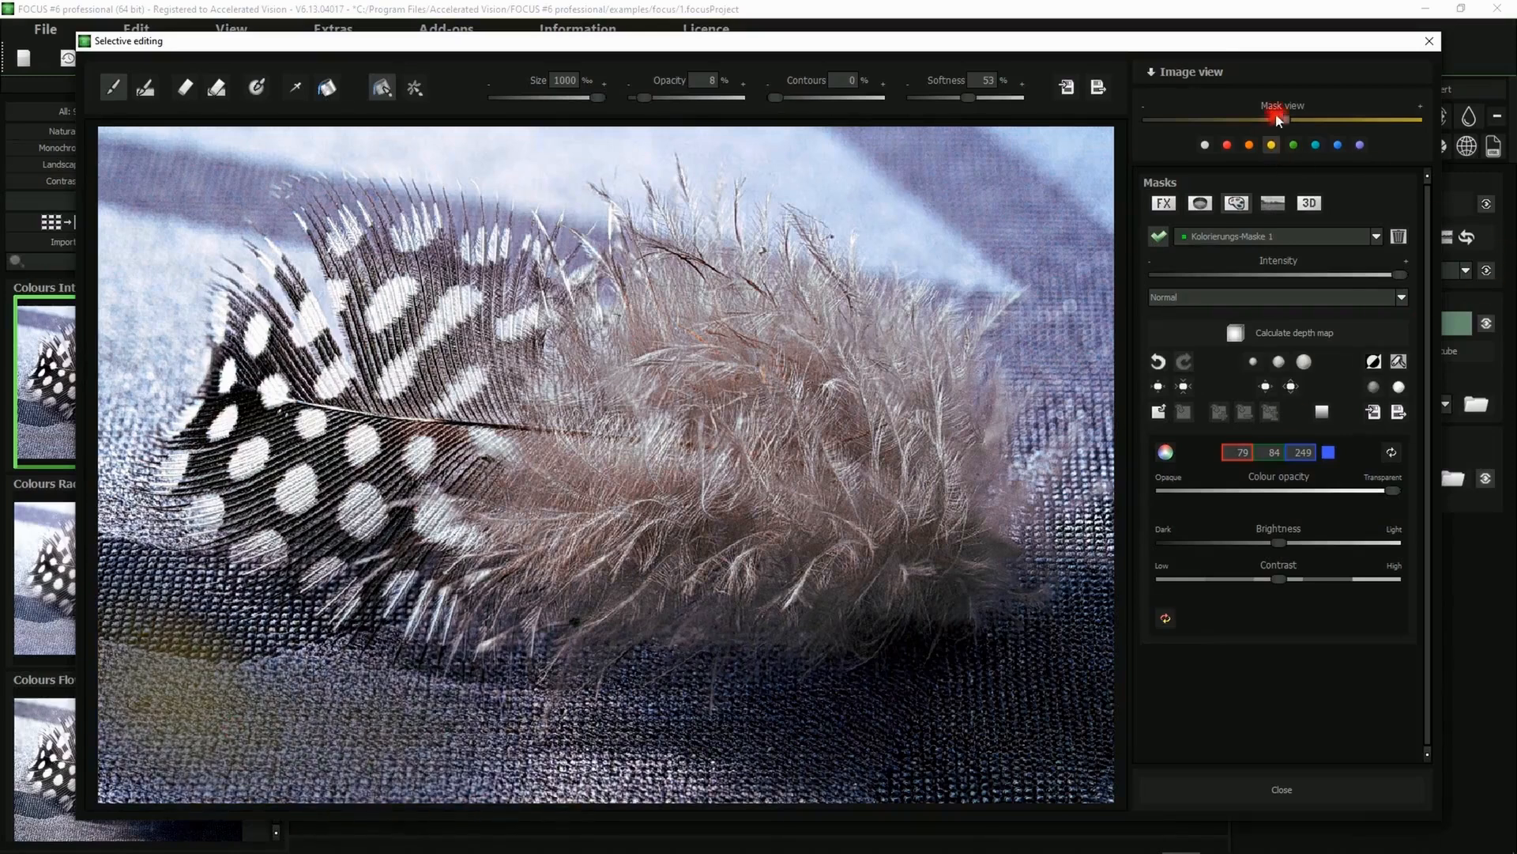
pyautogui.moveTo(1282, 119); pyautogui.dragTo(1151, 120)
pyautogui.moveTo(204, 670)
pyautogui.mouseDown()
pyautogui.moveTo(441, 722)
pyautogui.moveTo(627, 803)
pyautogui.moveTo(765, 752)
pyautogui.moveTo(986, 822)
pyautogui.mouseUp()
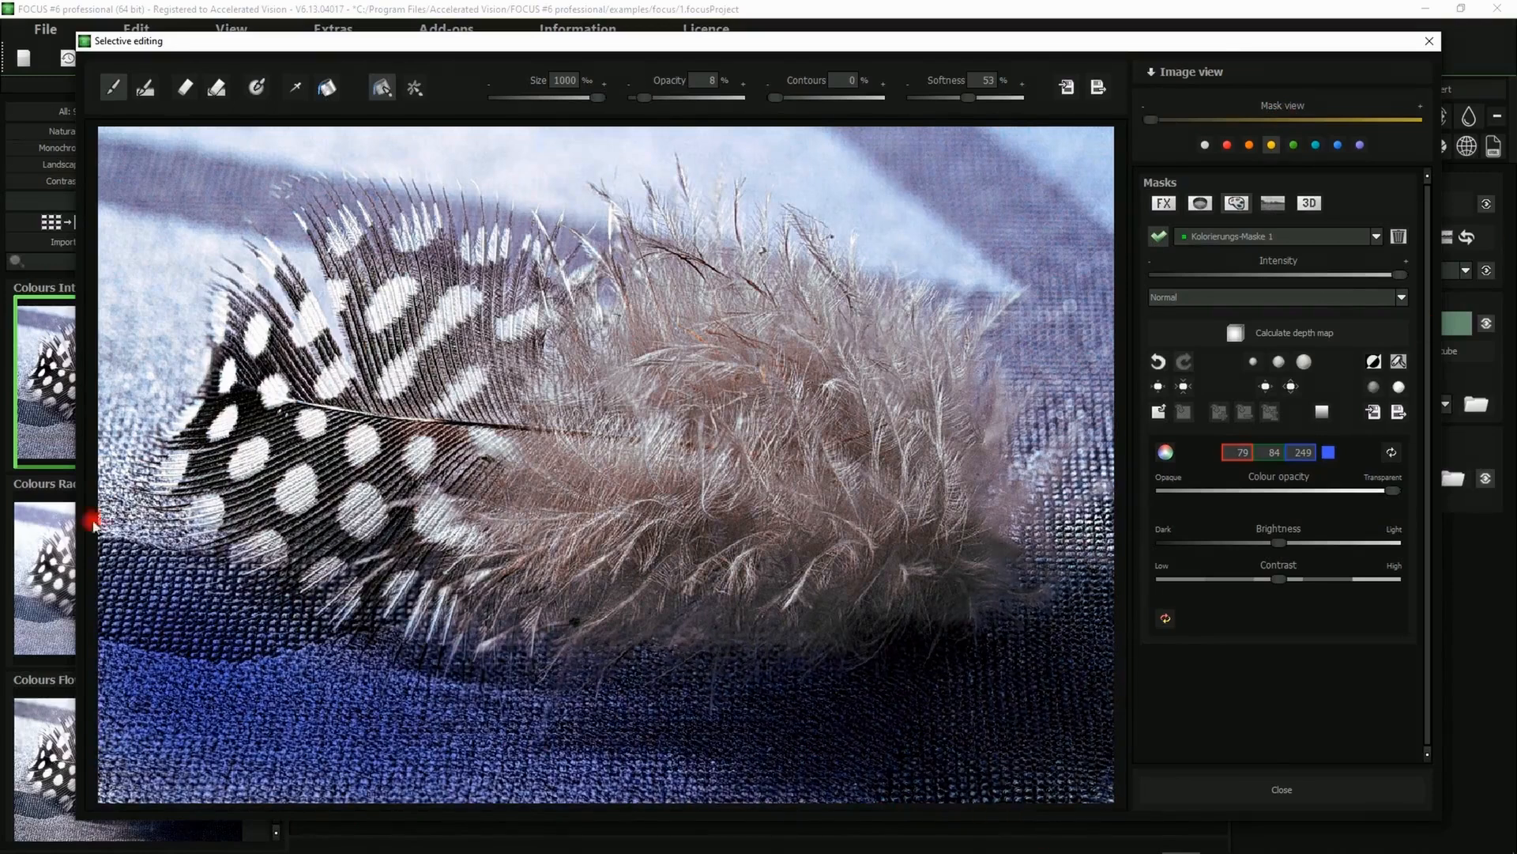
pyautogui.moveTo(140, 187)
pyautogui.mouseDown()
pyautogui.moveTo(78, 754)
pyautogui.moveTo(94, 817)
pyautogui.mouseUp()
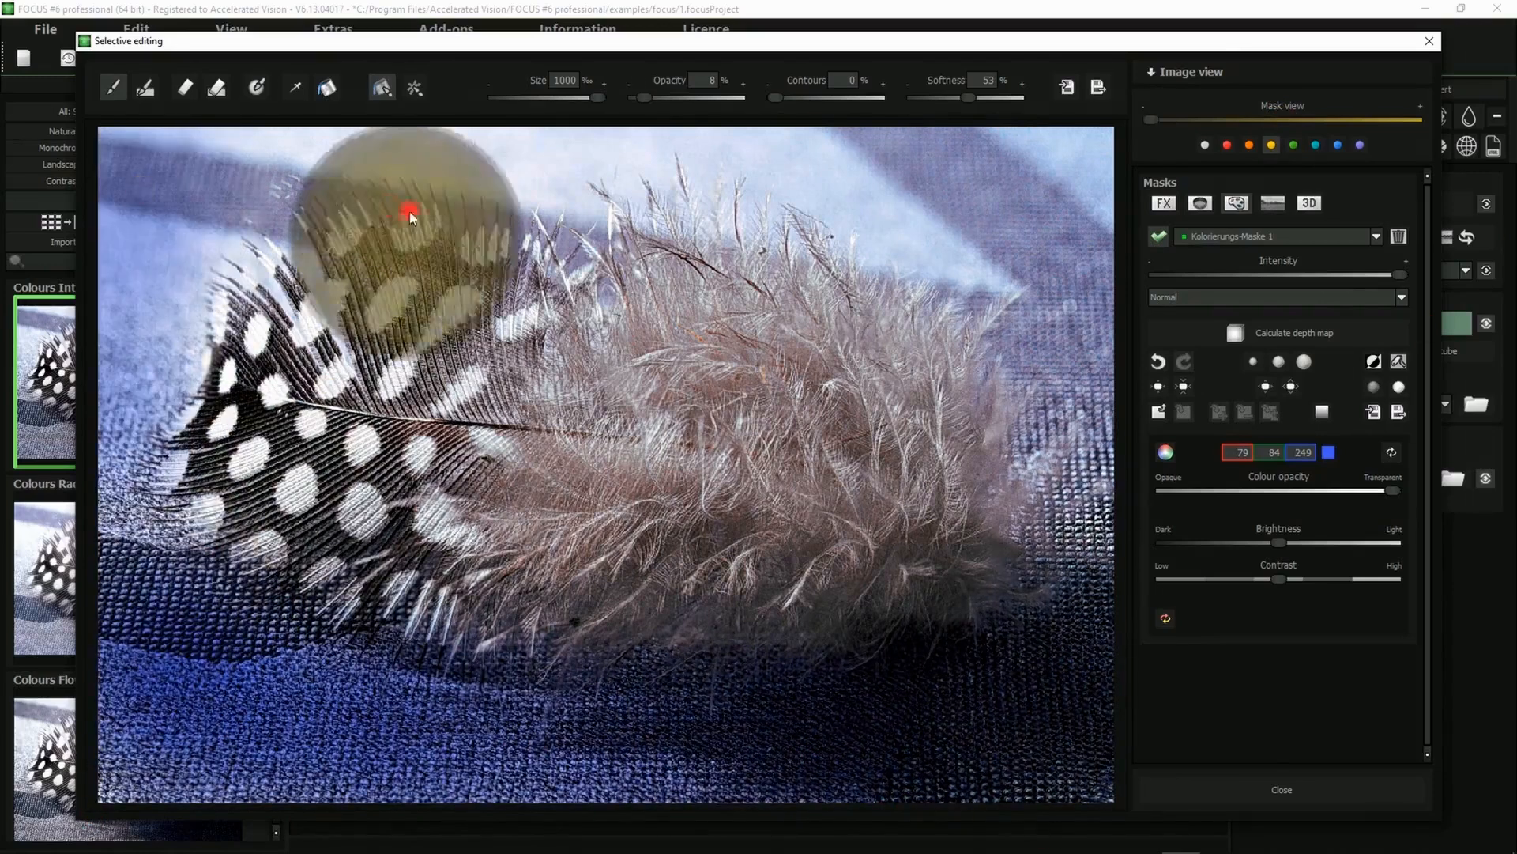
pyautogui.moveTo(995, 160); pyautogui.dragTo(1191, 832)
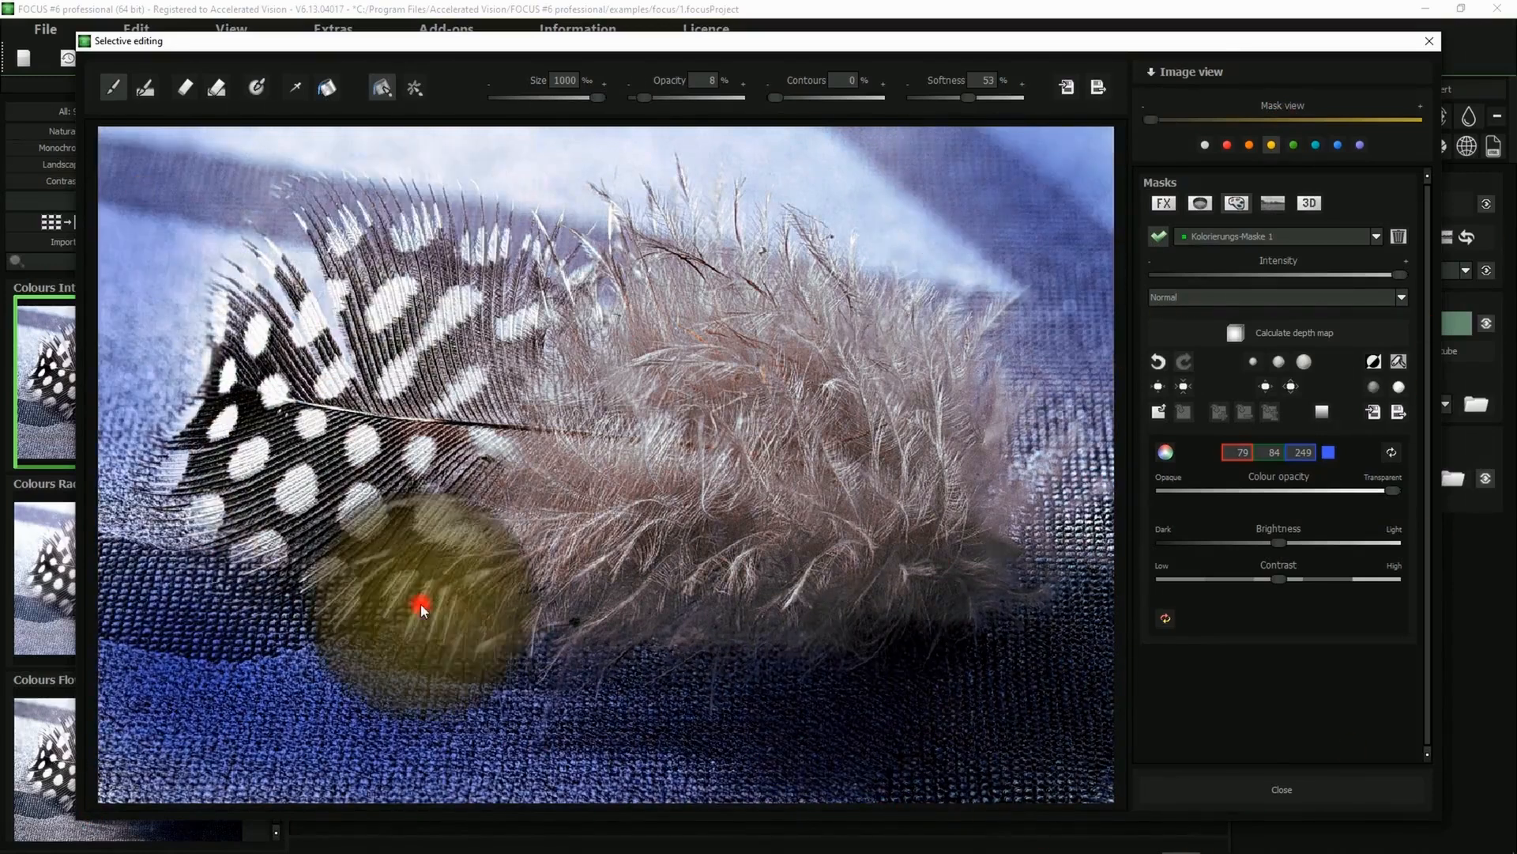
# Change the colourisation mask colour to red (254, 91, 90) from the colour circle
pyautogui.click(1304, 362)
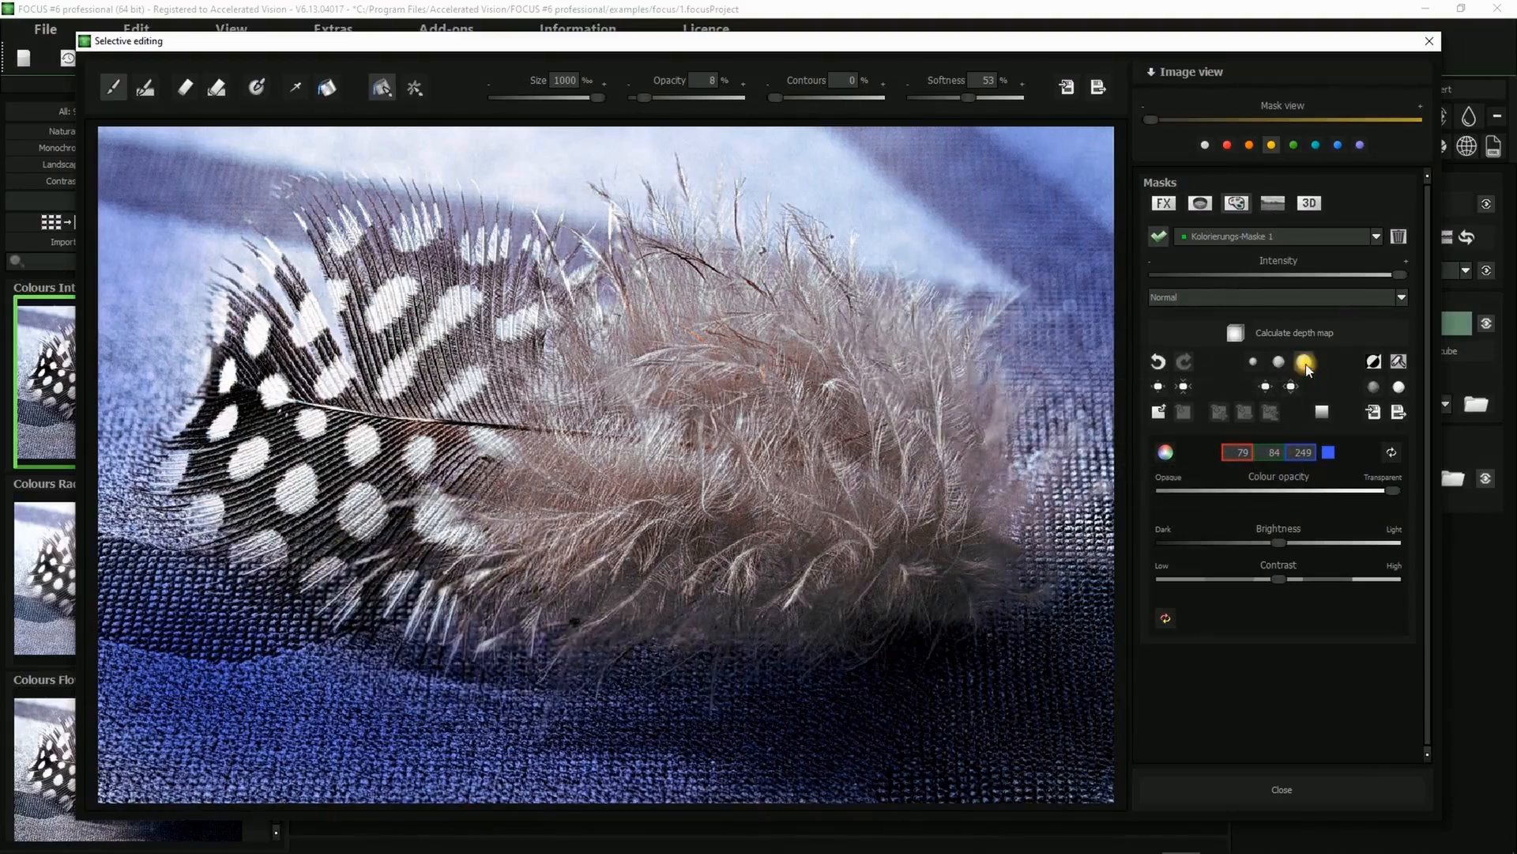
pyautogui.click(1305, 363)
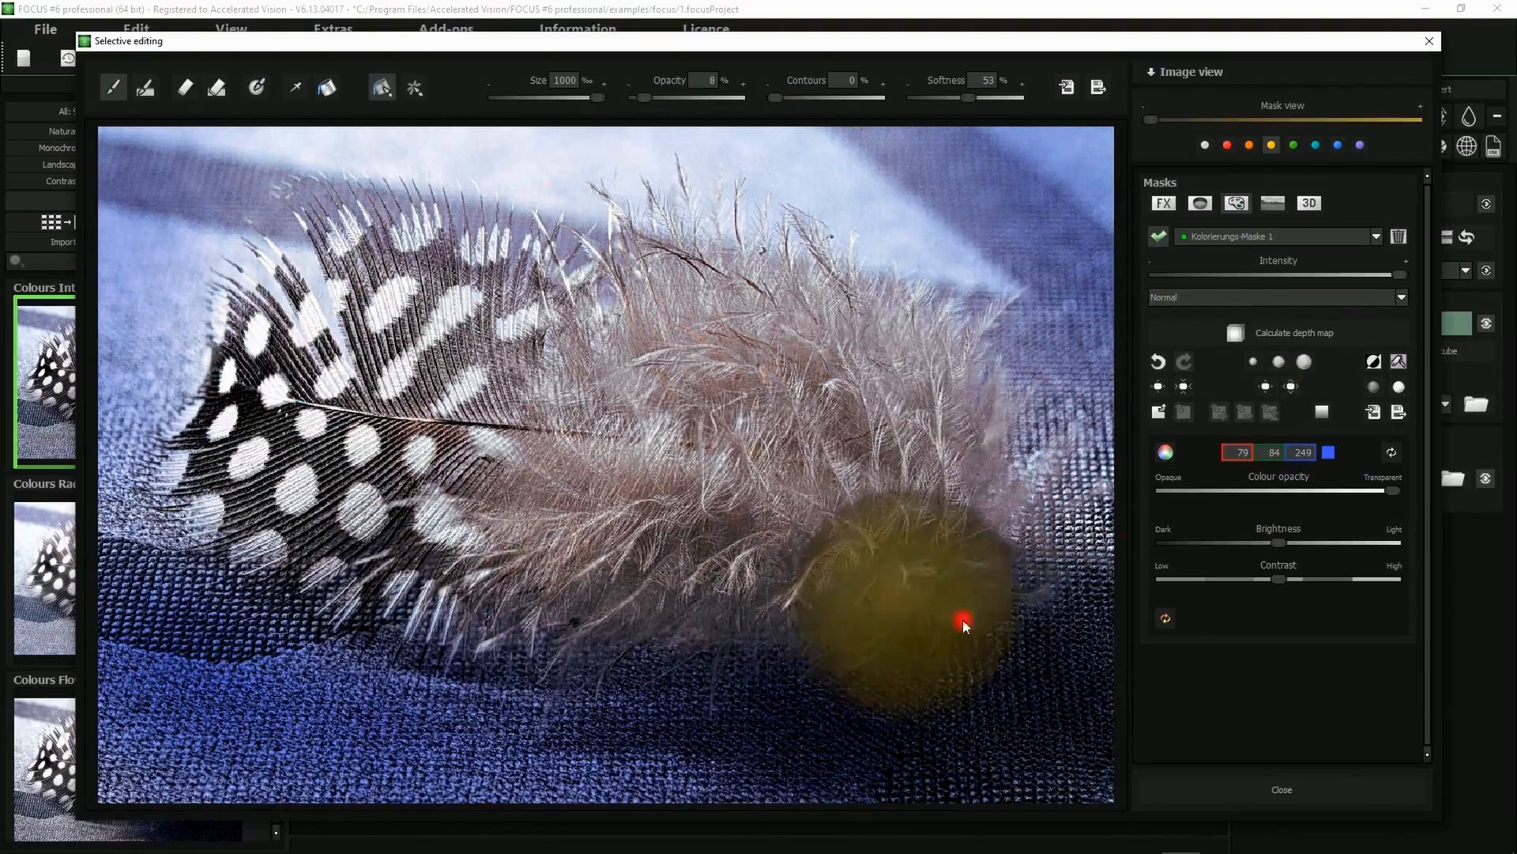
pyautogui.click(1169, 452)
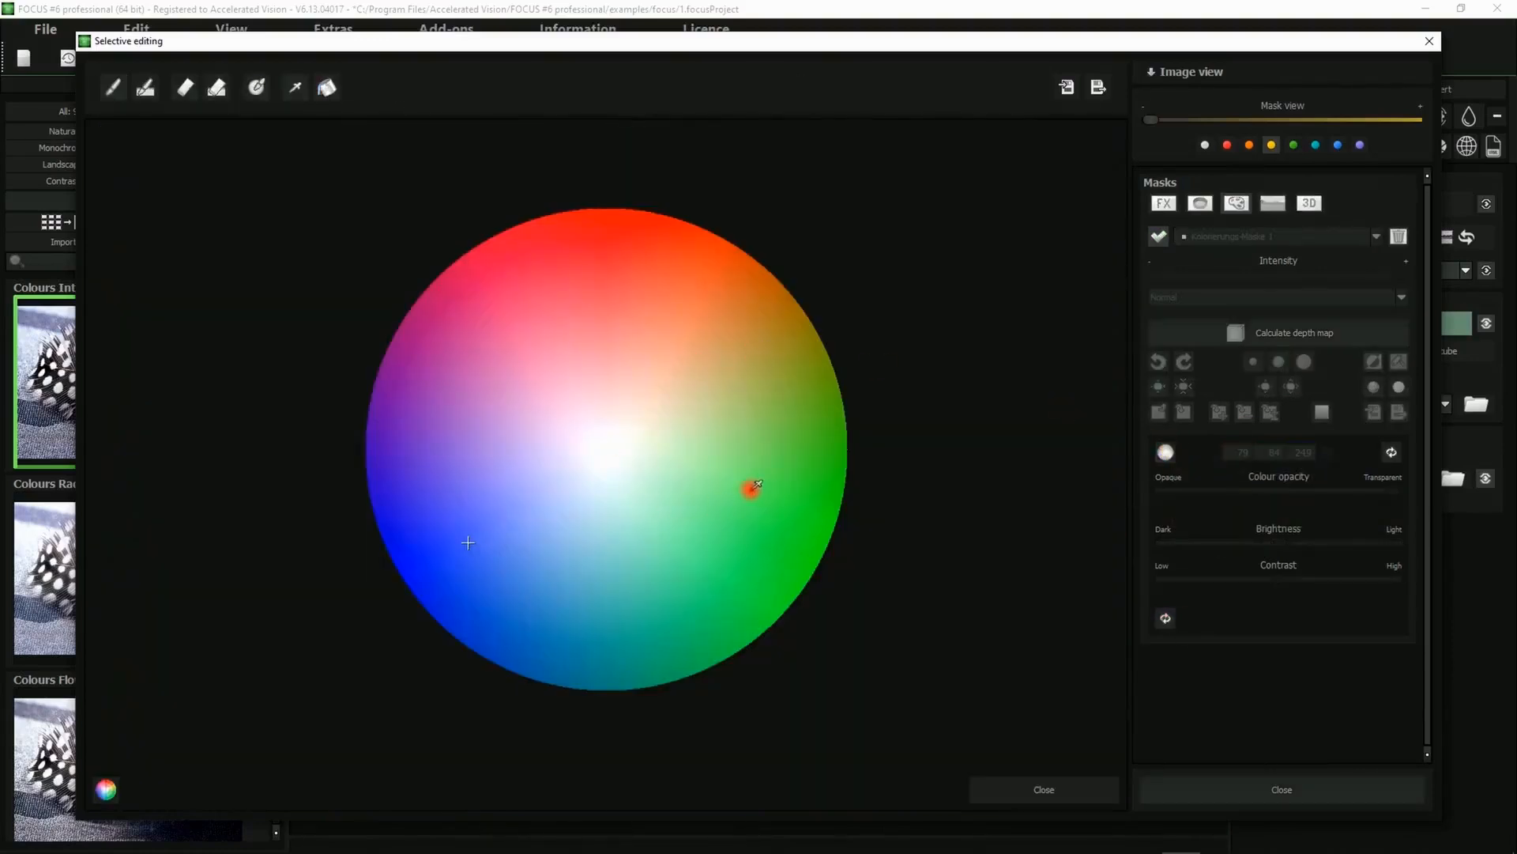
pyautogui.click(609, 292)
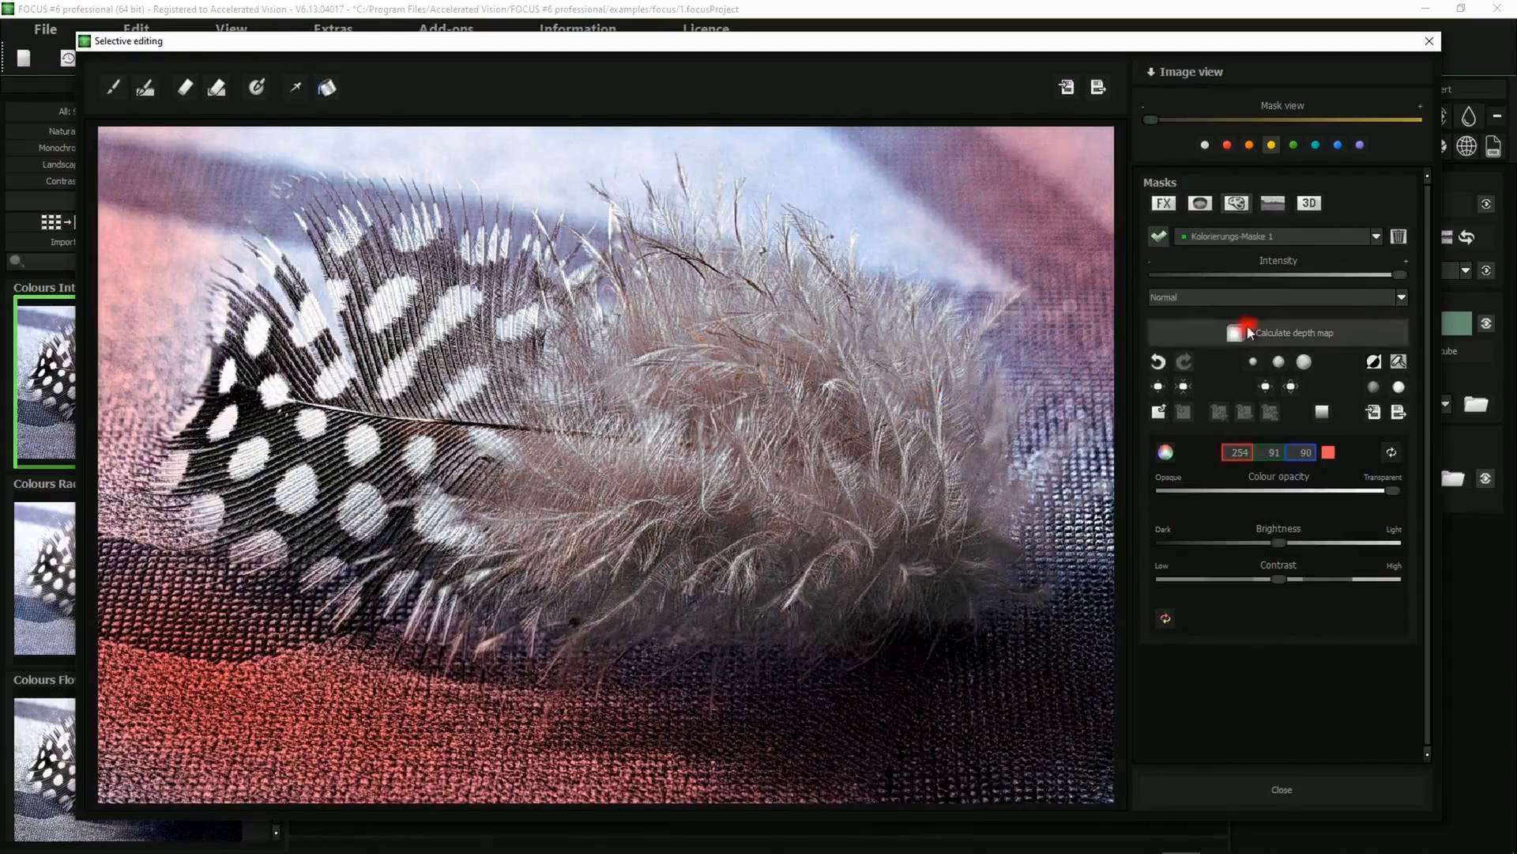
# Open the mask list, keep Kolorierungs-Maske 1 selected, and deactivate the colourisation mask
pyautogui.click(1236, 237)
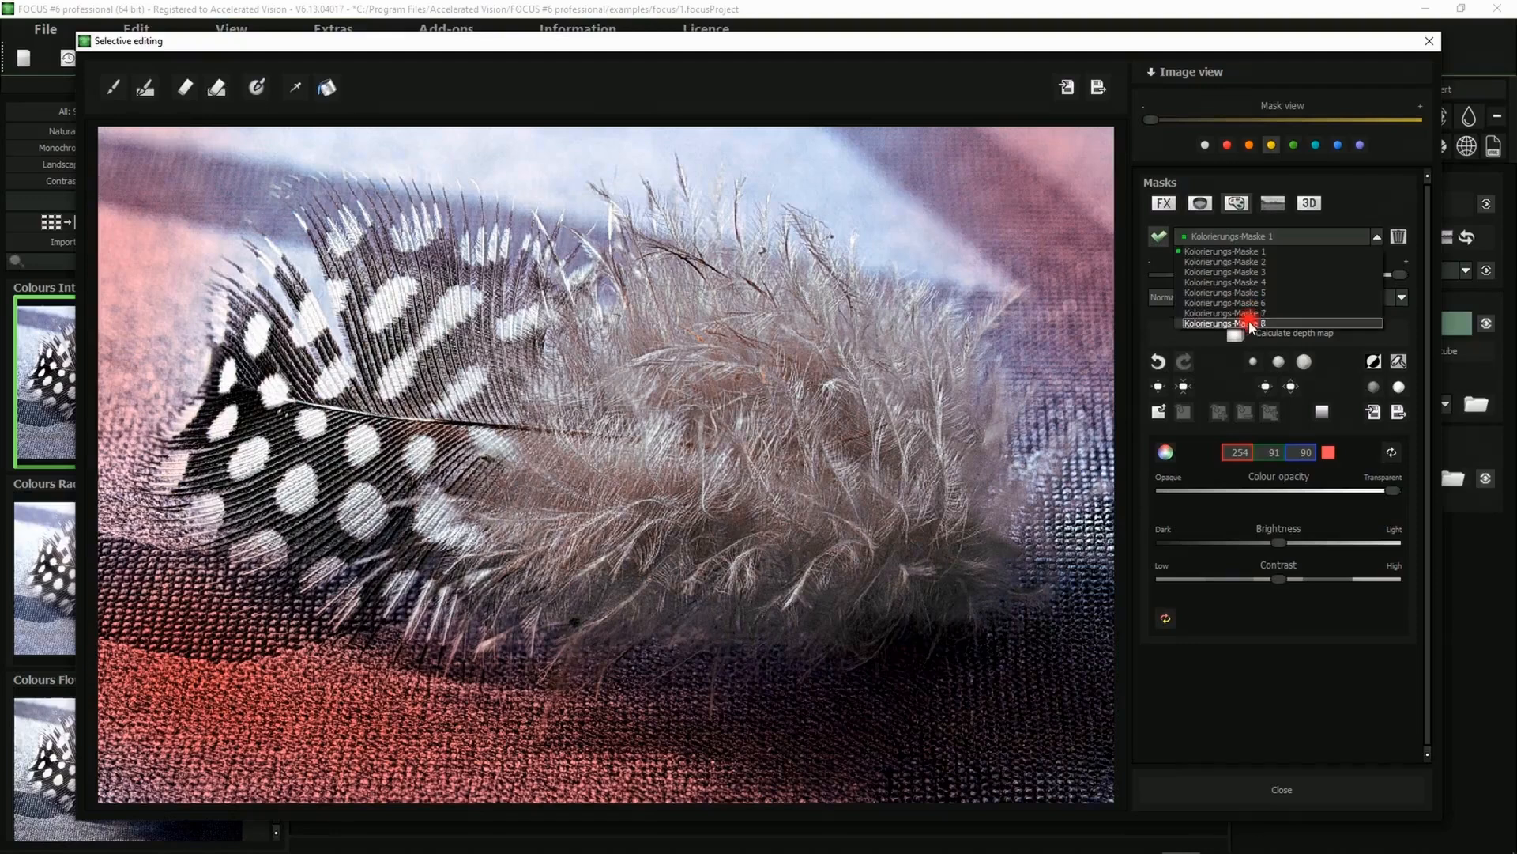
pyautogui.click(1257, 246)
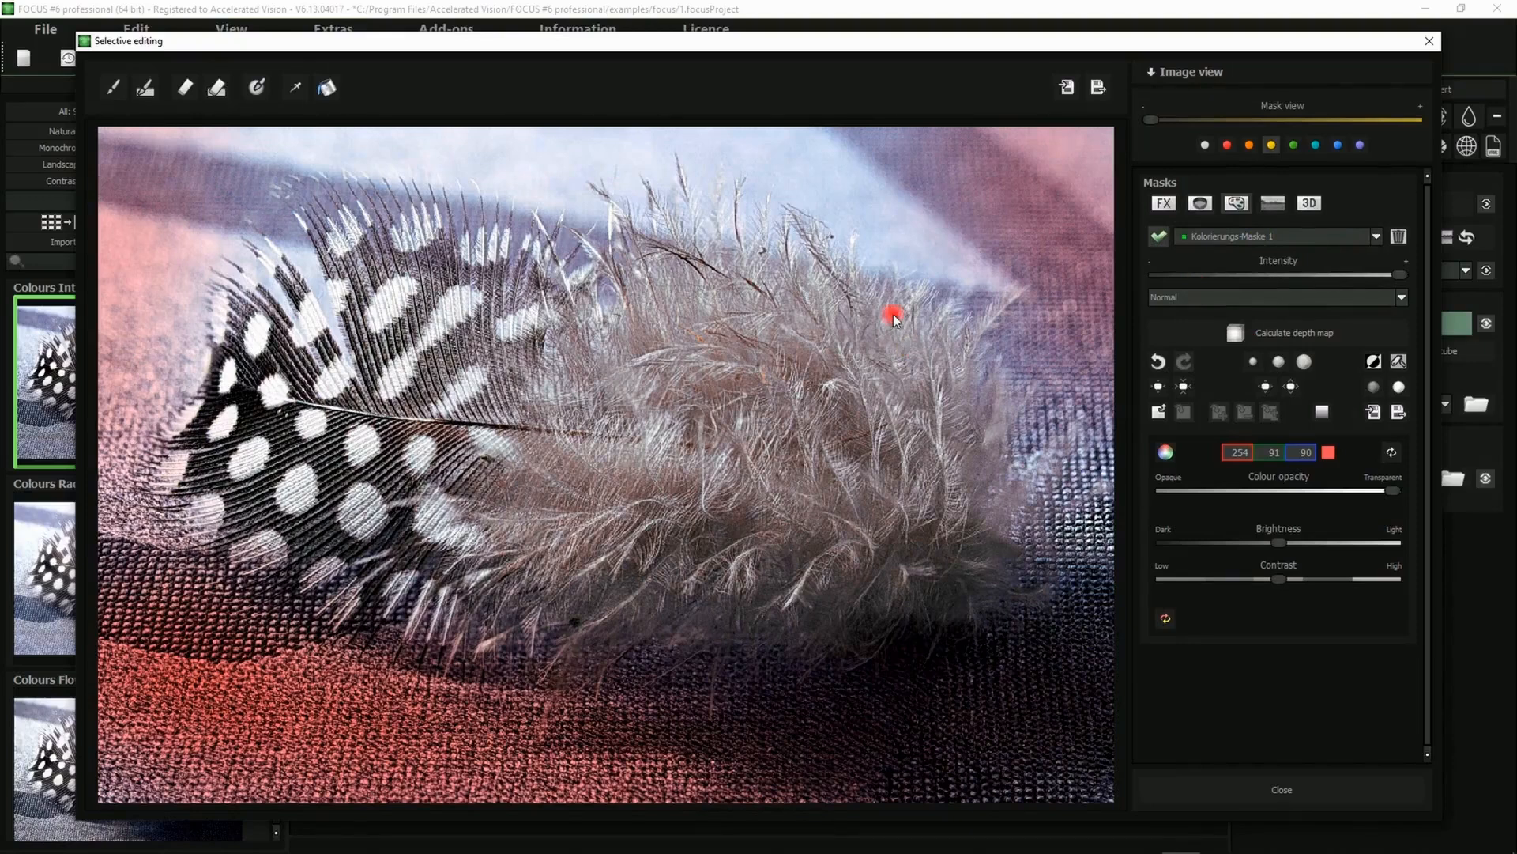
pyautogui.click(1161, 238)
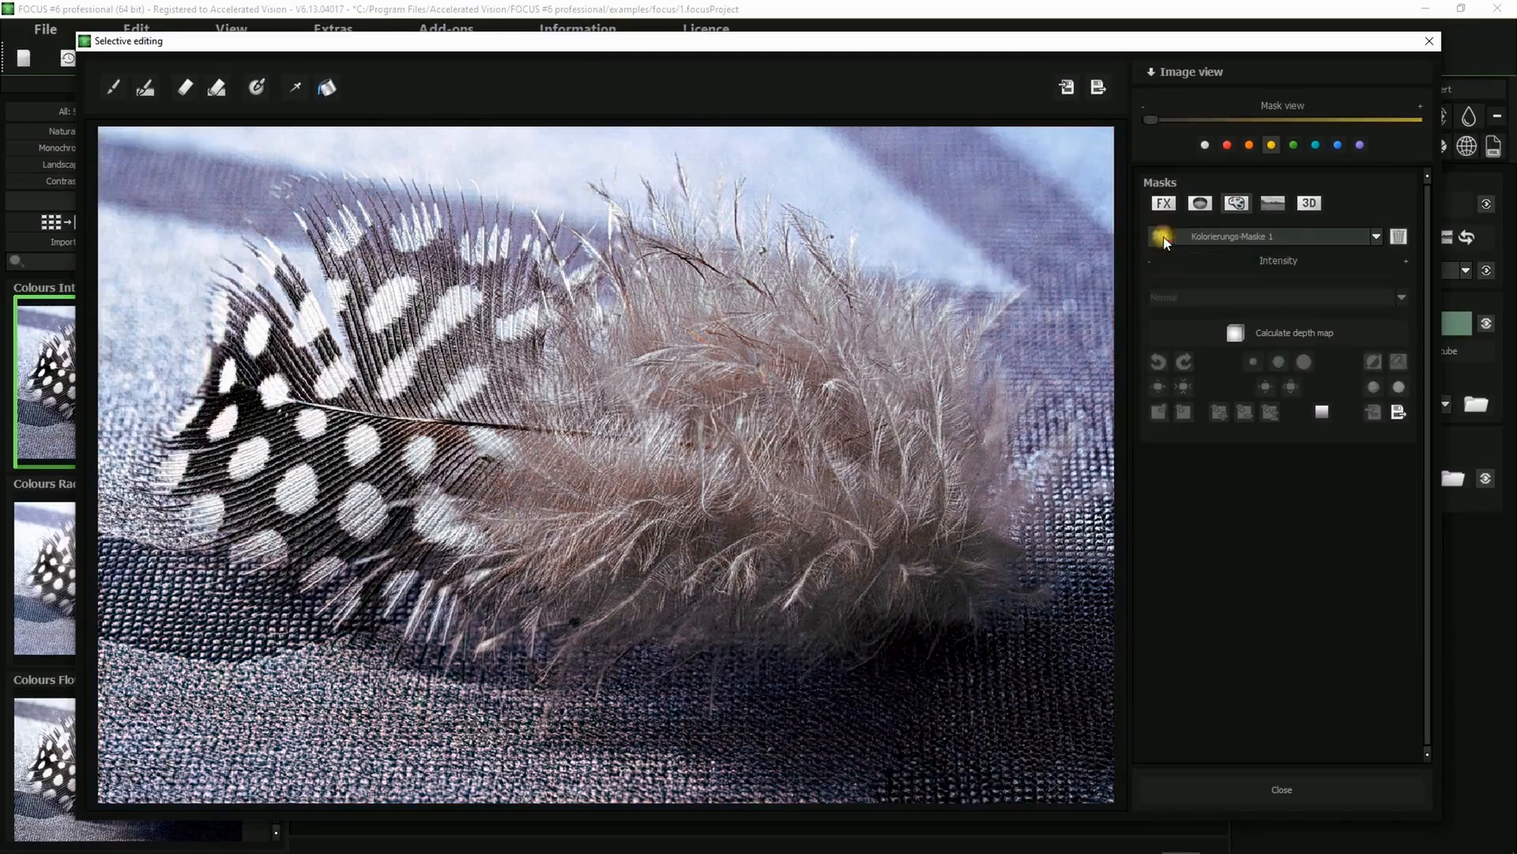
# Switch to the colour filter masks area and browse the list of colour filter masks
pyautogui.click(1201, 205)
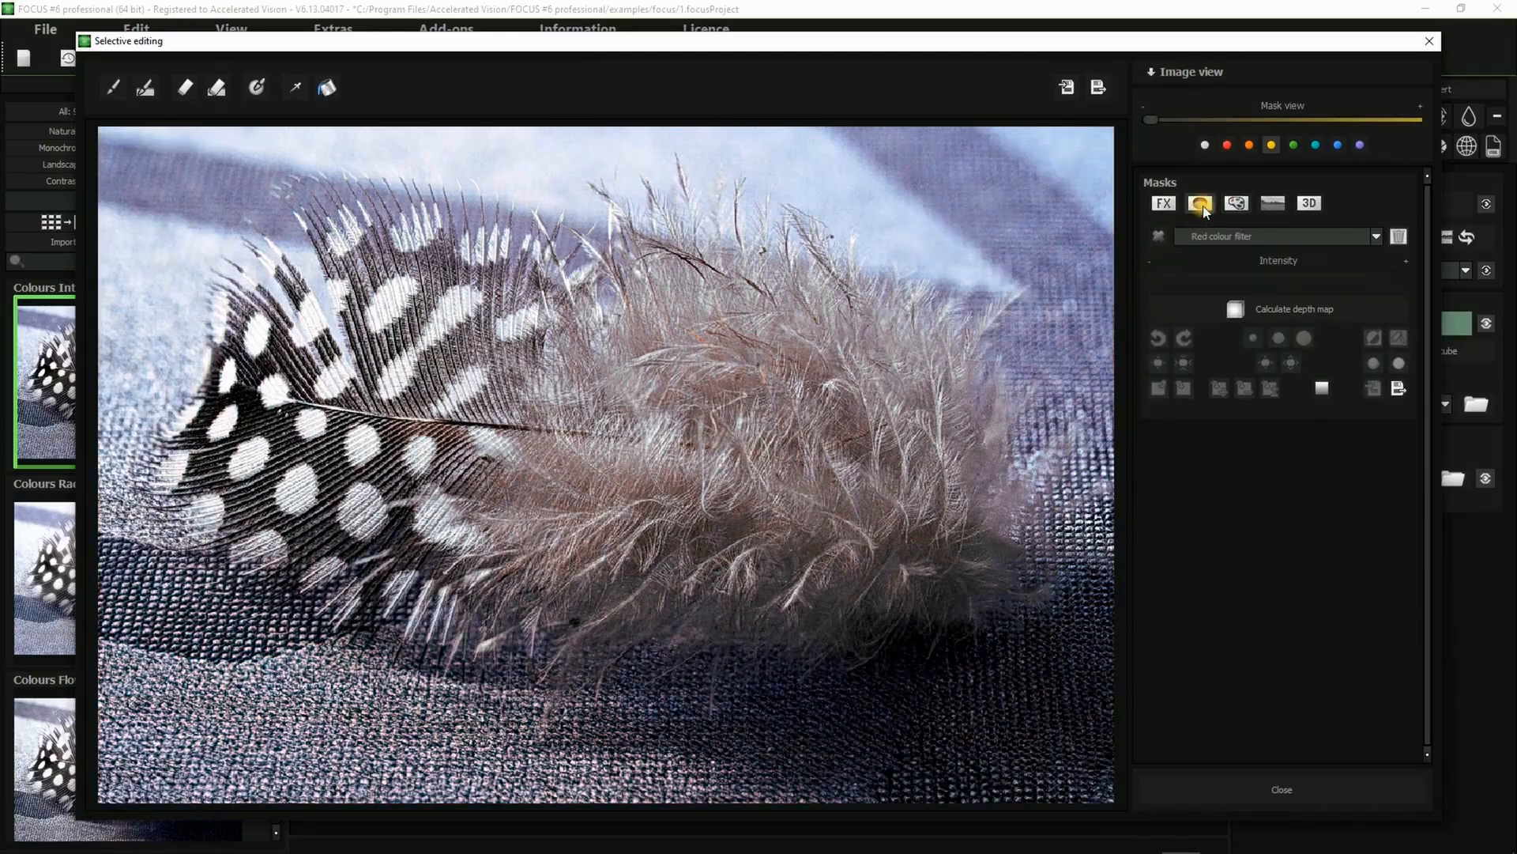
pyautogui.click(1259, 239)
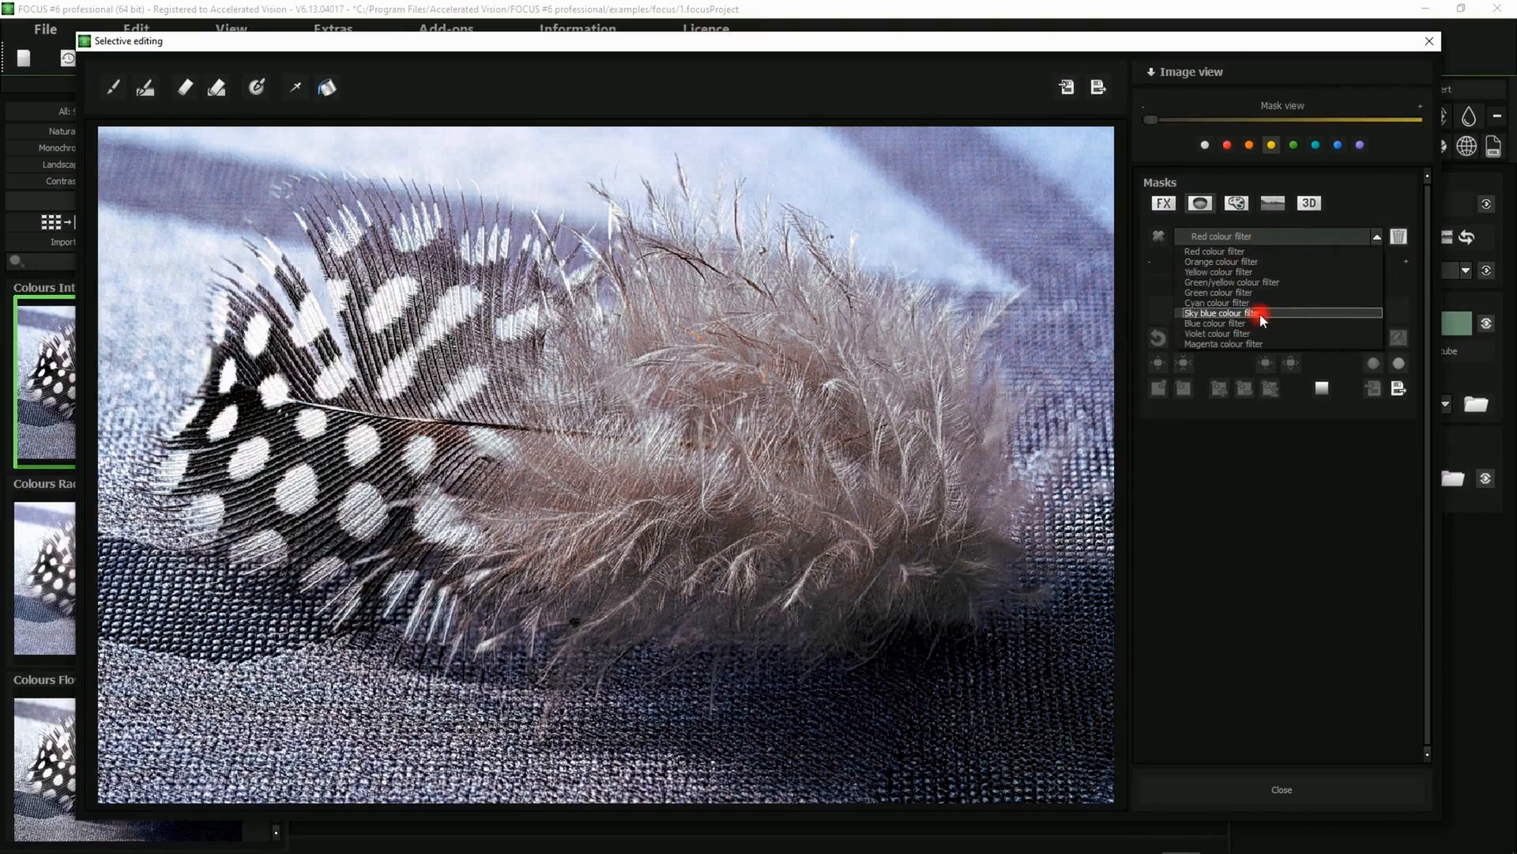
pyautogui.click(896, 336)
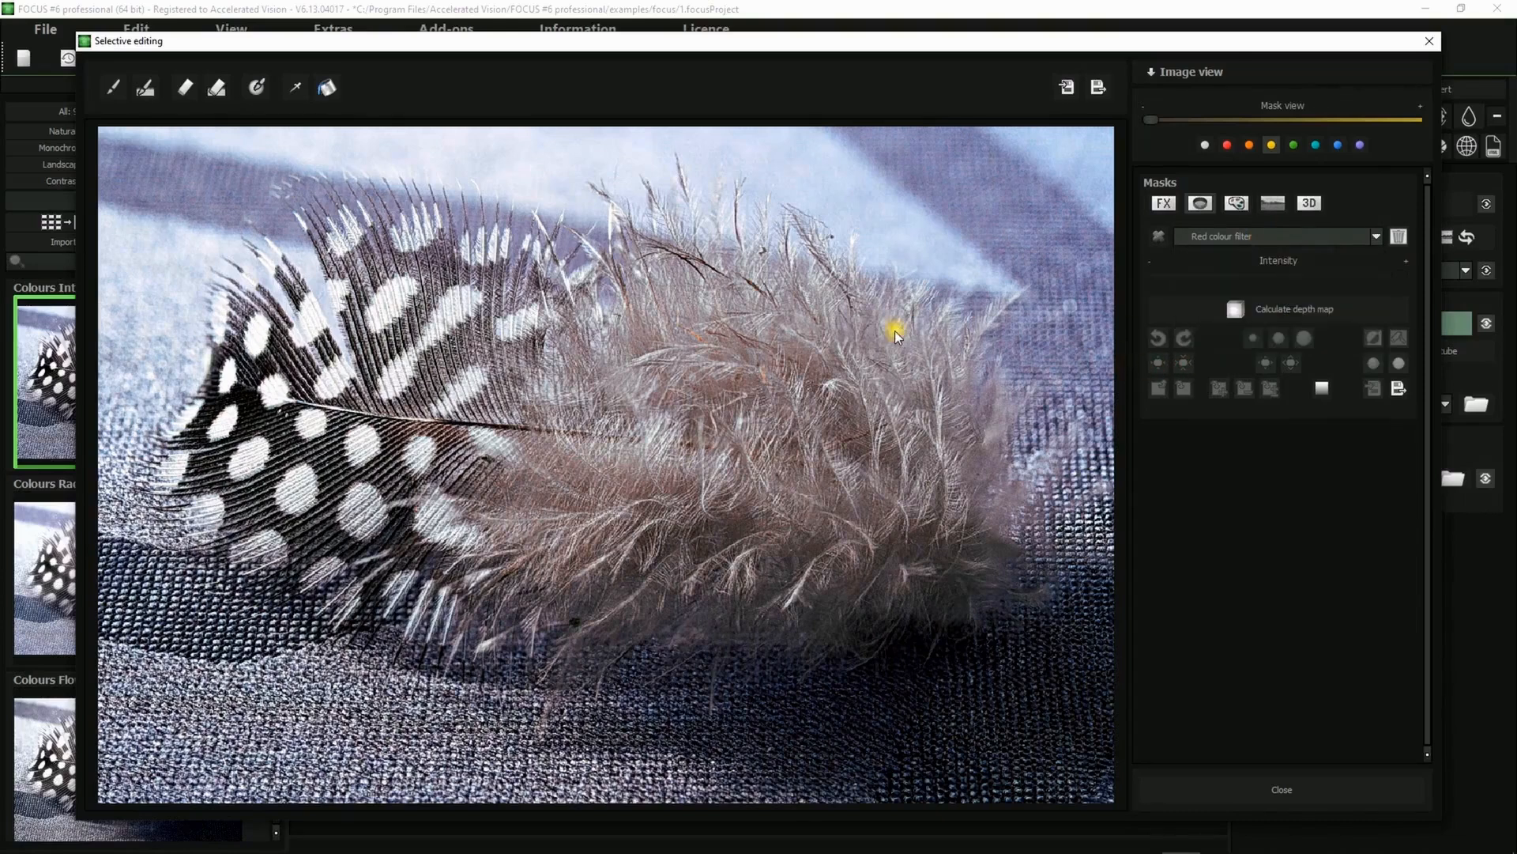
pyautogui.click(895, 336)
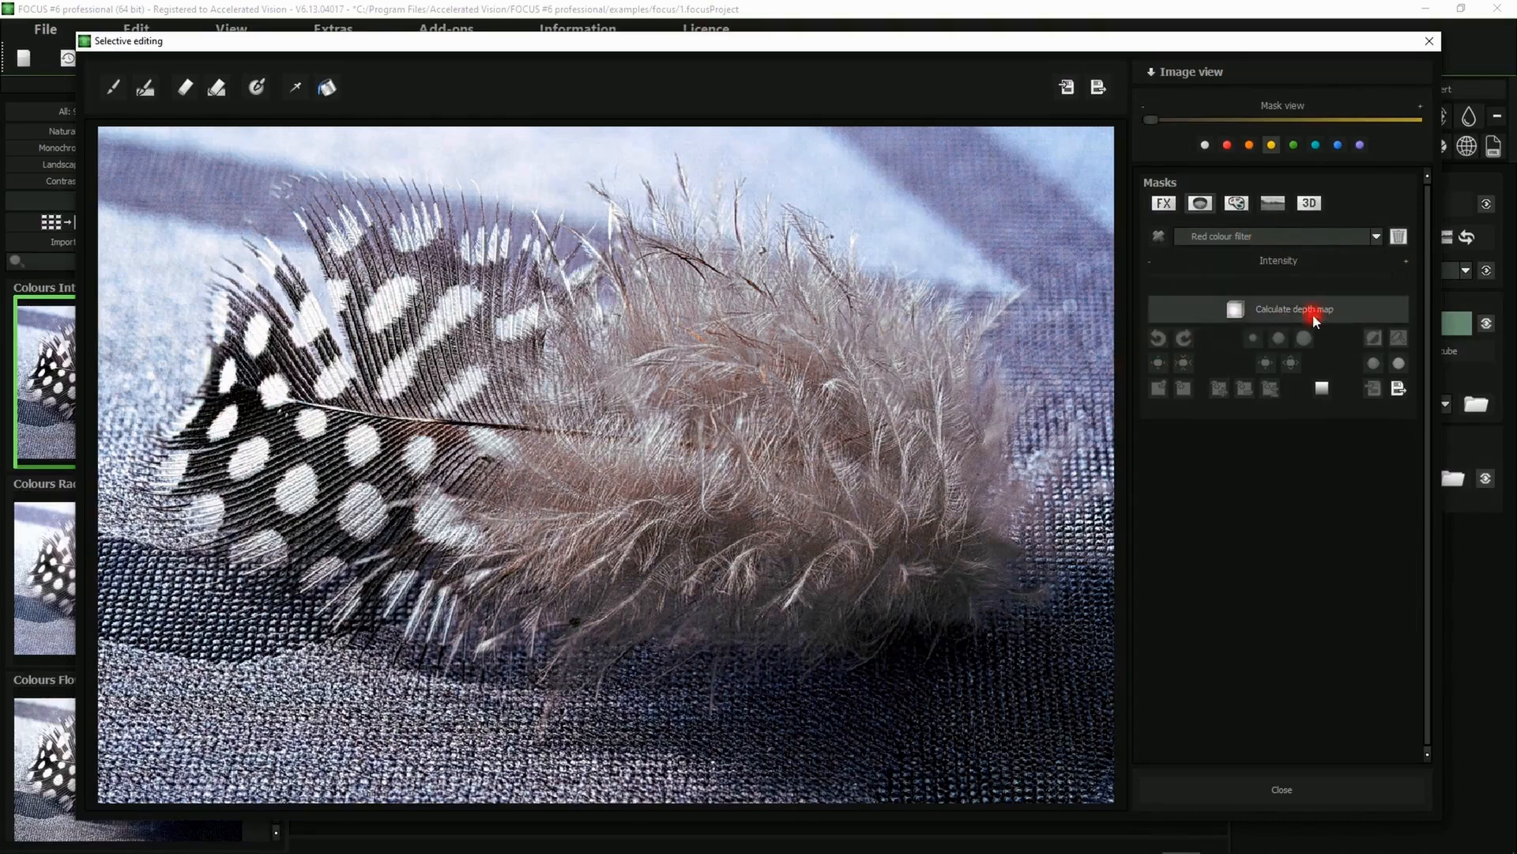
# Calculate a depth map from the focus fusion in the 3D masks area, view it in white mask view, and close selective editing
pyautogui.click(1310, 204)
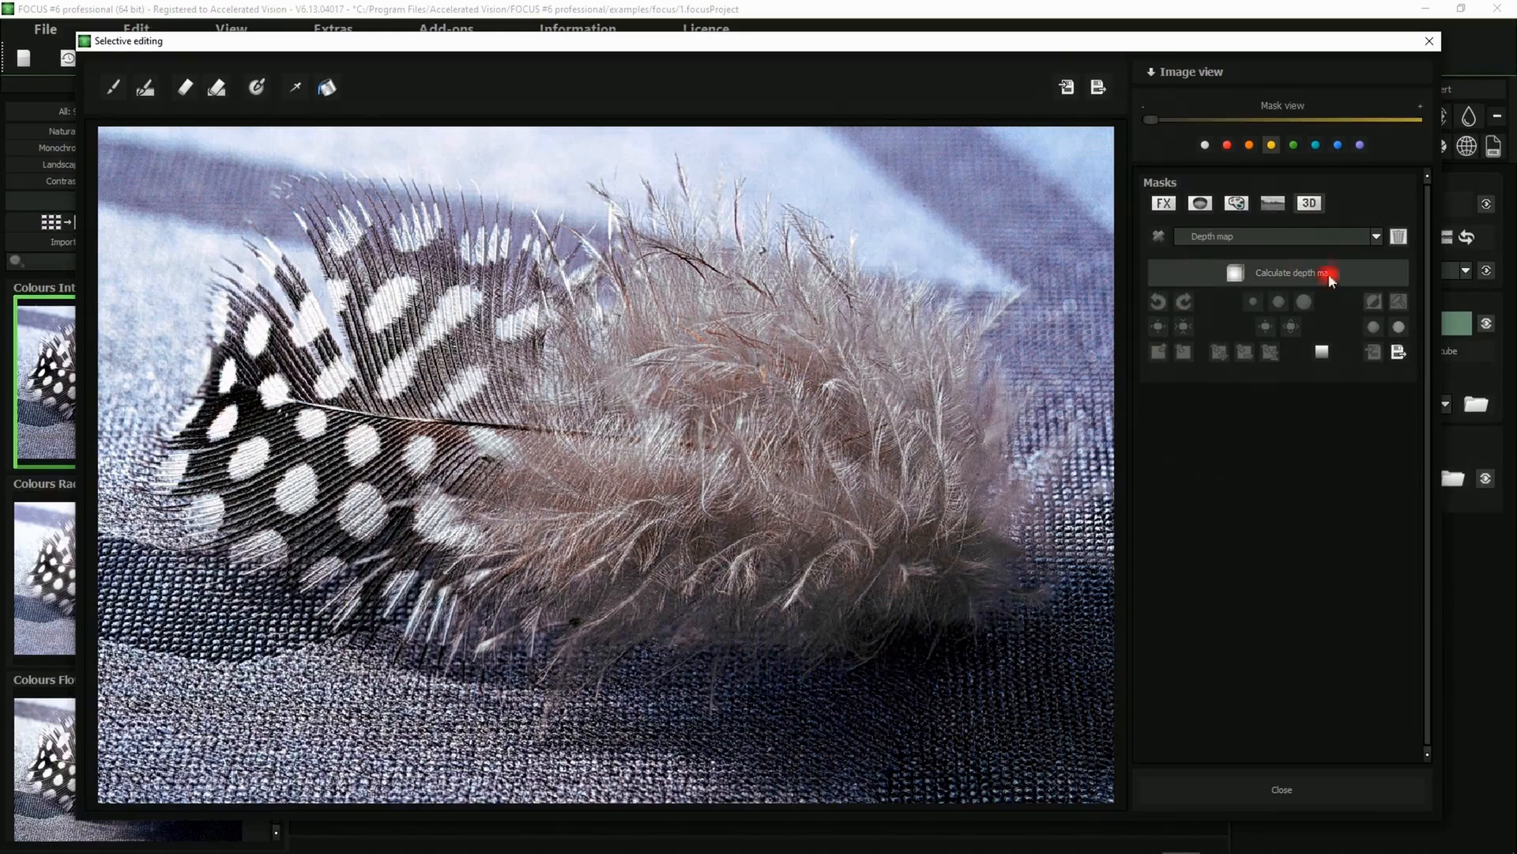
pyautogui.click(1263, 270)
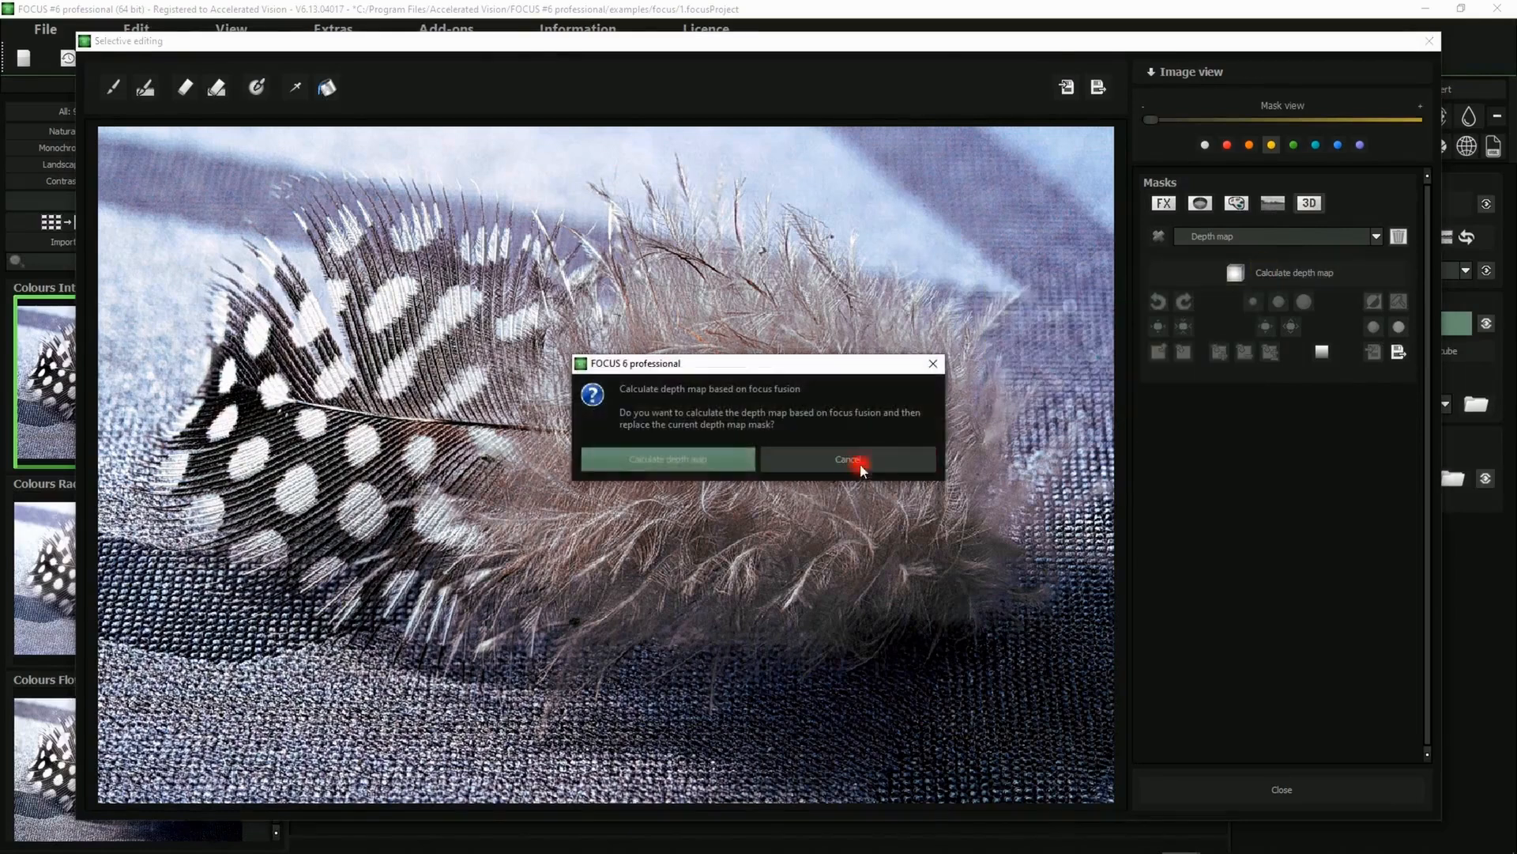
pyautogui.click(628, 460)
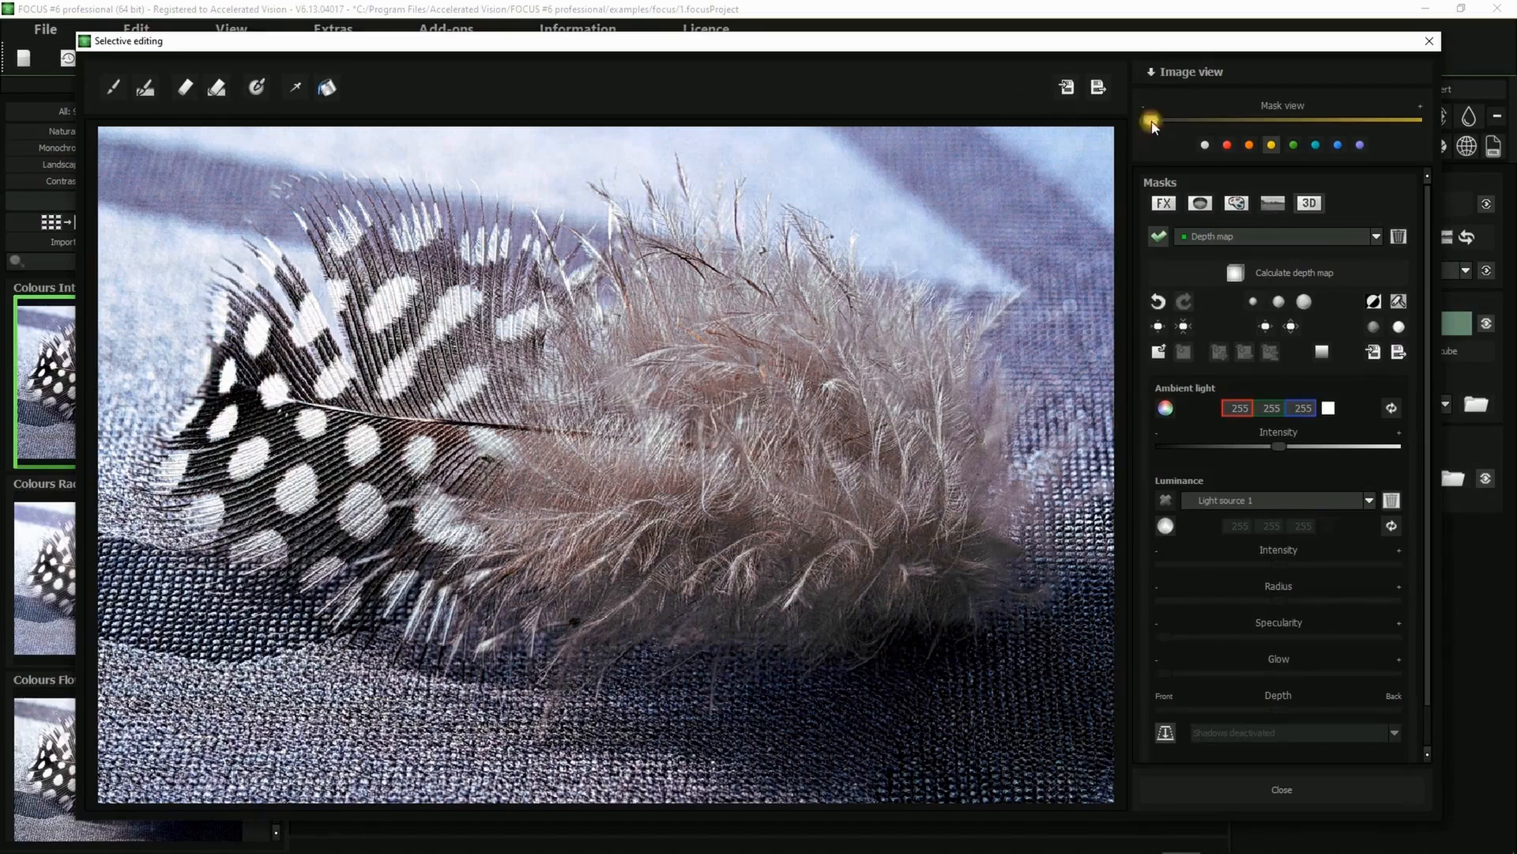
pyautogui.moveTo(1150, 120); pyautogui.dragTo(1463, 127)
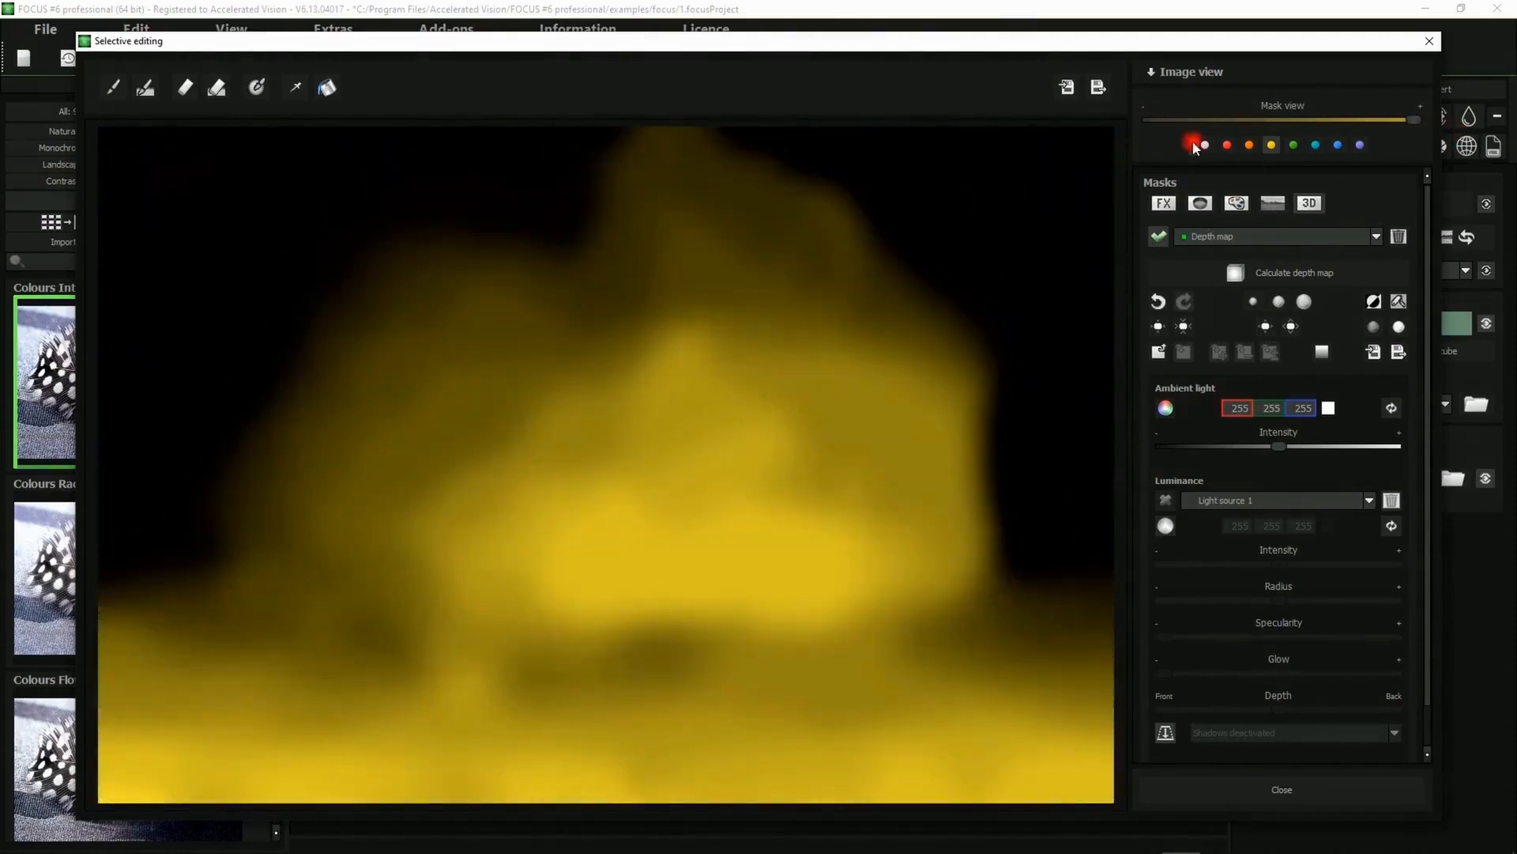
pyautogui.click(1198, 145)
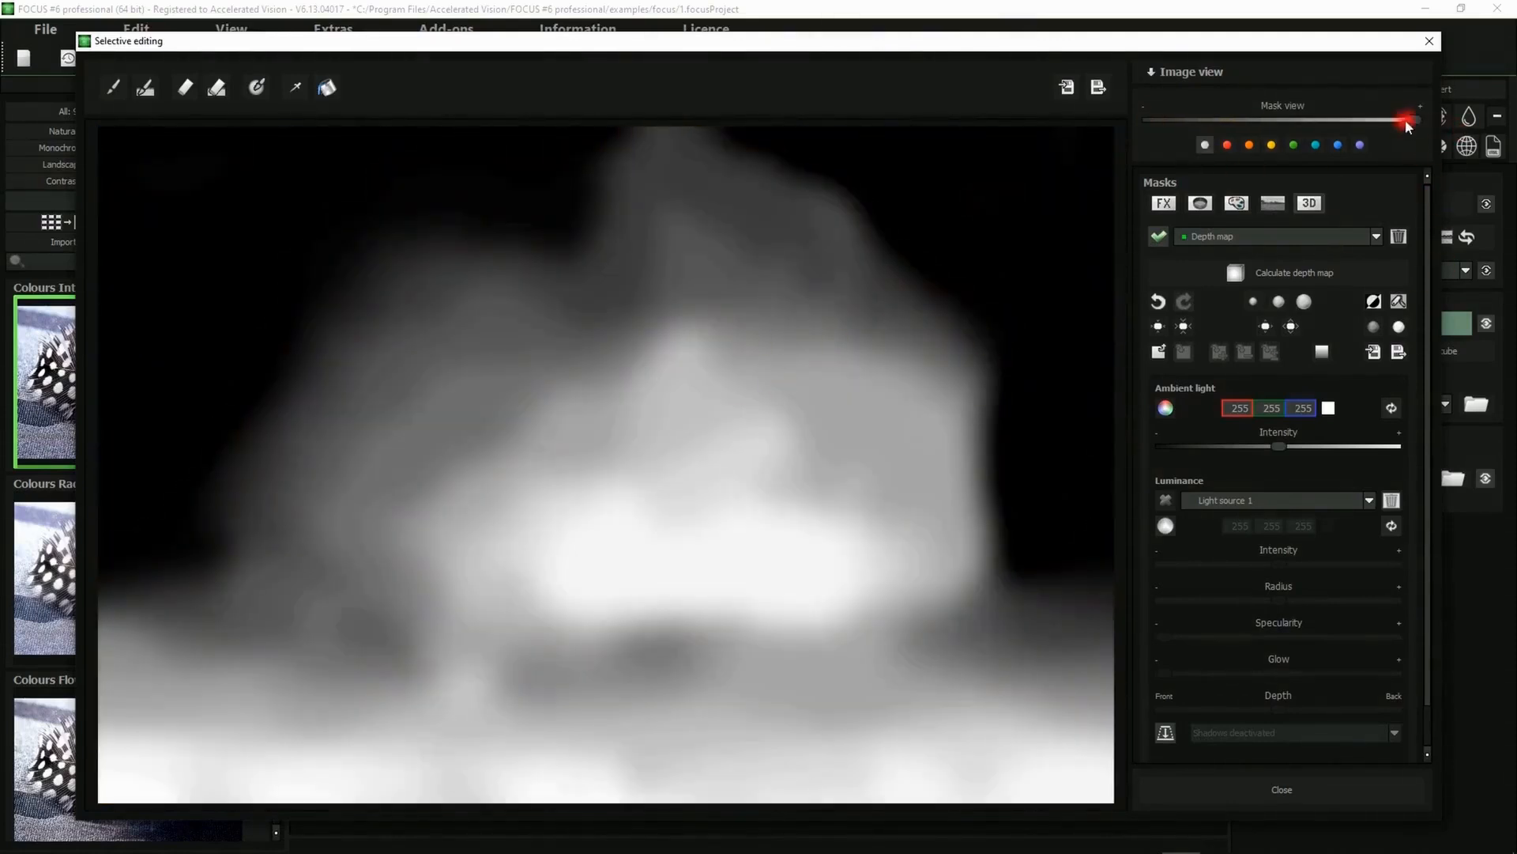
pyautogui.moveTo(1412, 117); pyautogui.dragTo(1475, 126)
pyautogui.moveTo(1475, 127)
pyautogui.mouseDown()
pyautogui.moveTo(1033, 119)
pyautogui.moveTo(1491, 150)
pyautogui.mouseUp()
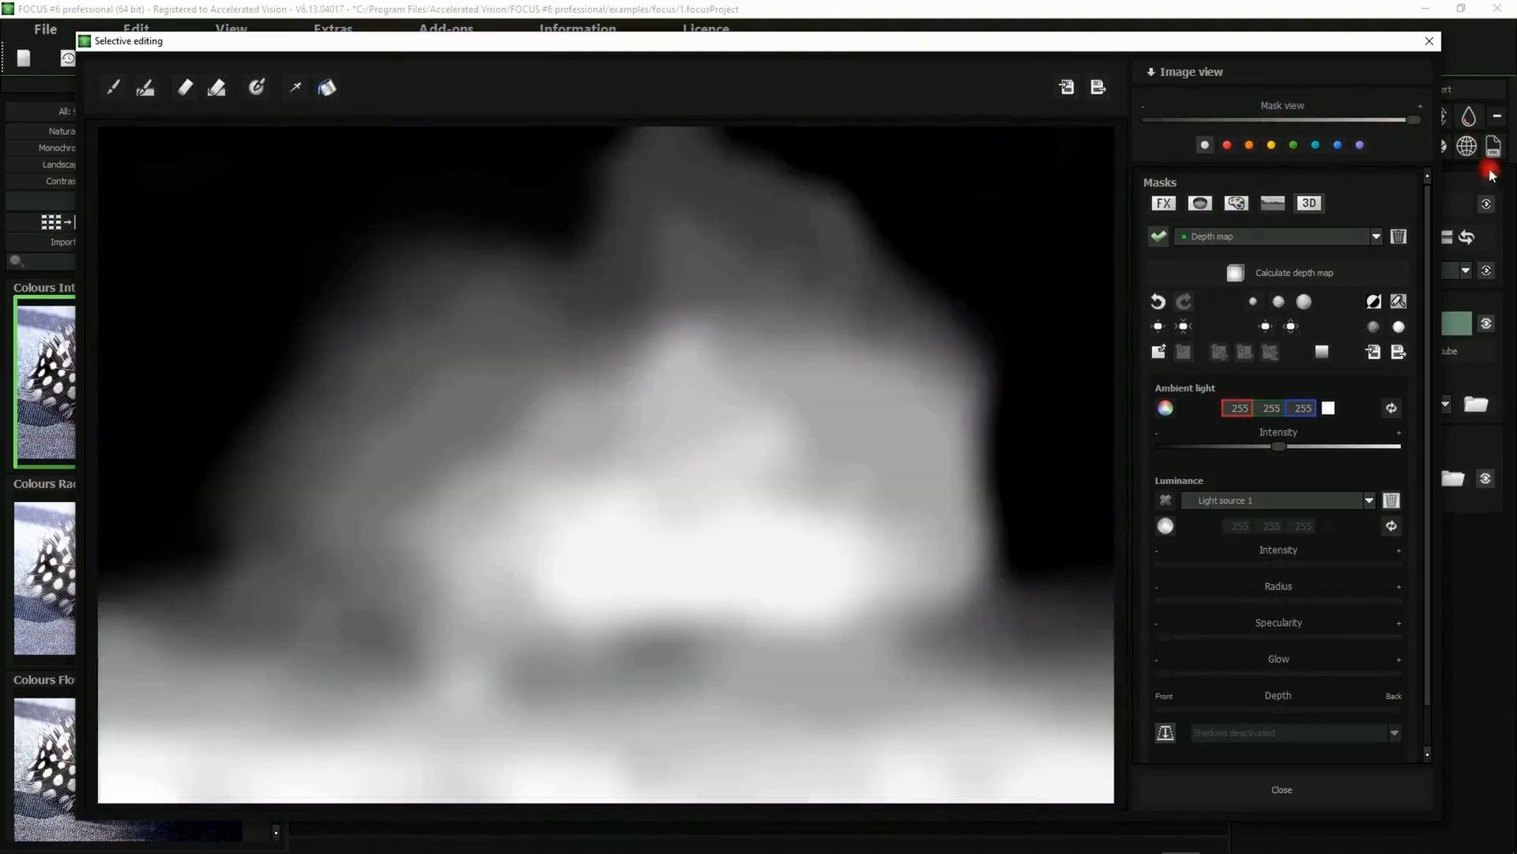
pyautogui.click(1274, 792)
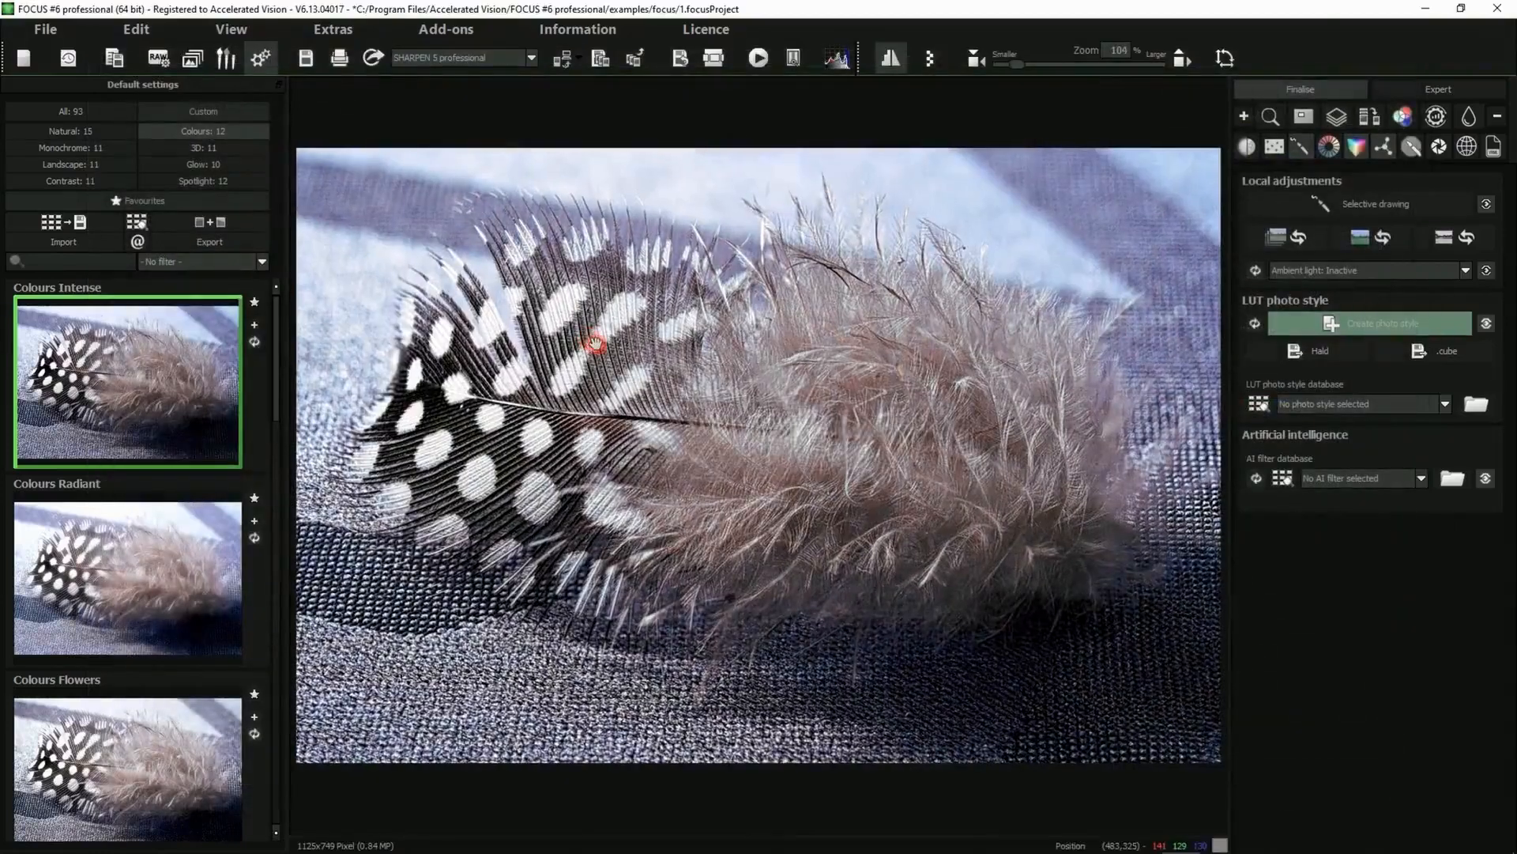
# Switch back to focus stacking and display the depth map of the image sequence
pyautogui.click(191, 62)
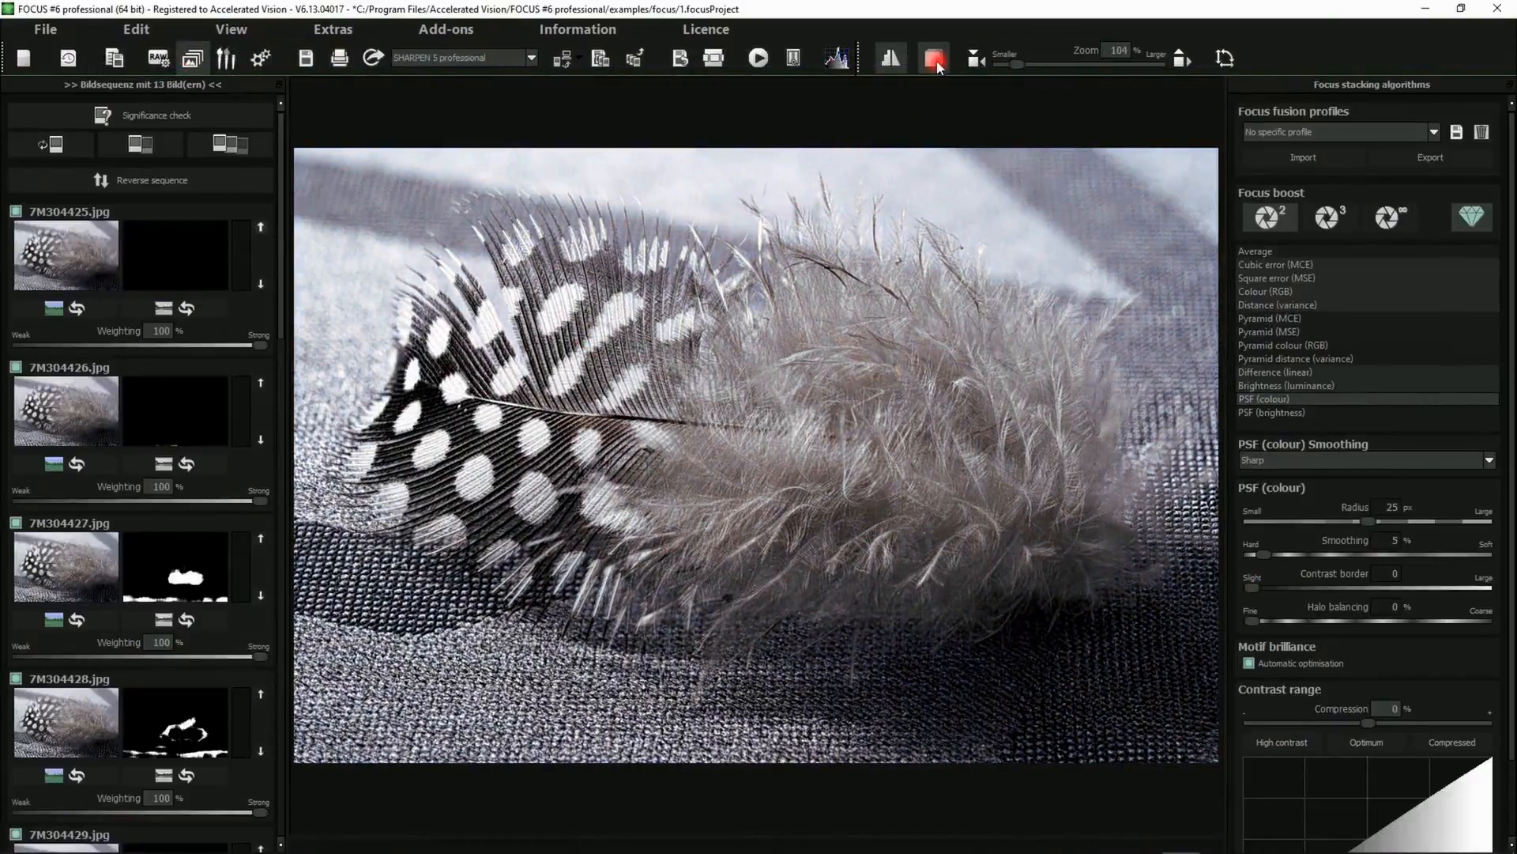
pyautogui.click(936, 60)
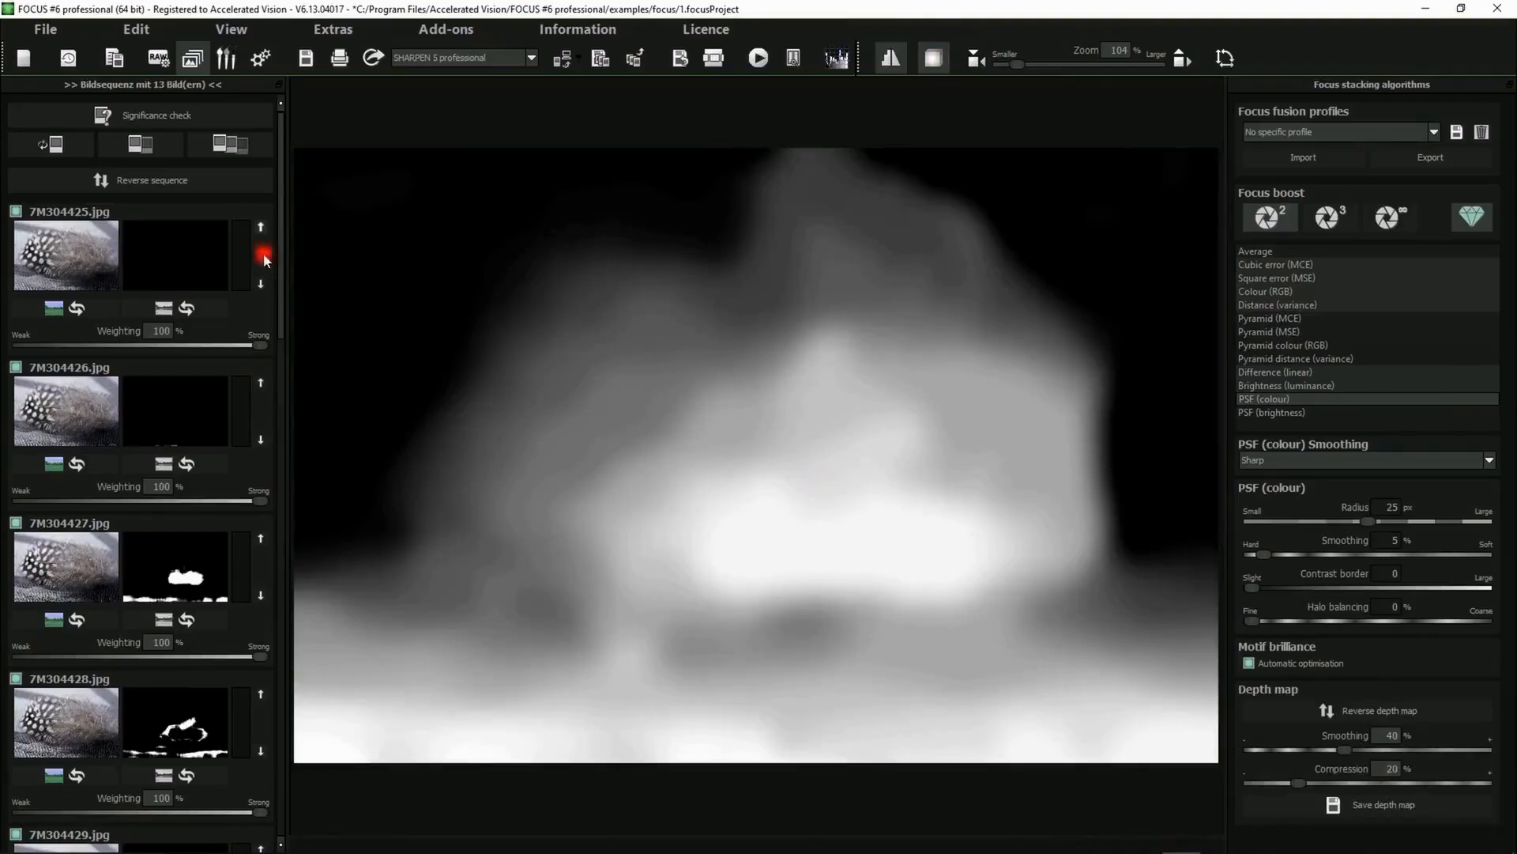
pyautogui.moveTo(283, 274); pyautogui.dragTo(318, 169)
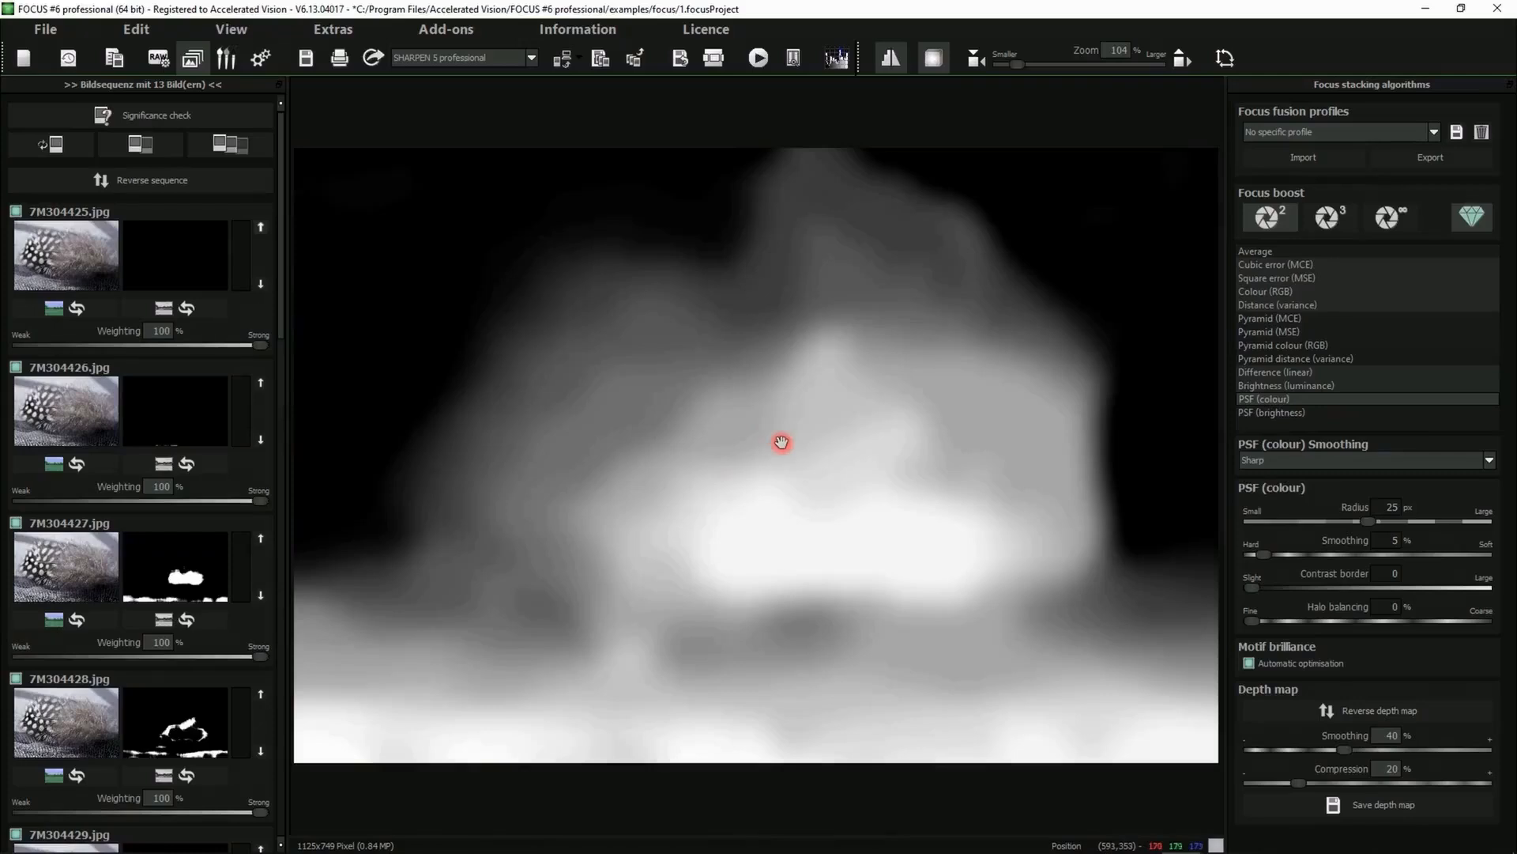
# Reverse the image sequence and restore its original order
pyautogui.click(122, 181)
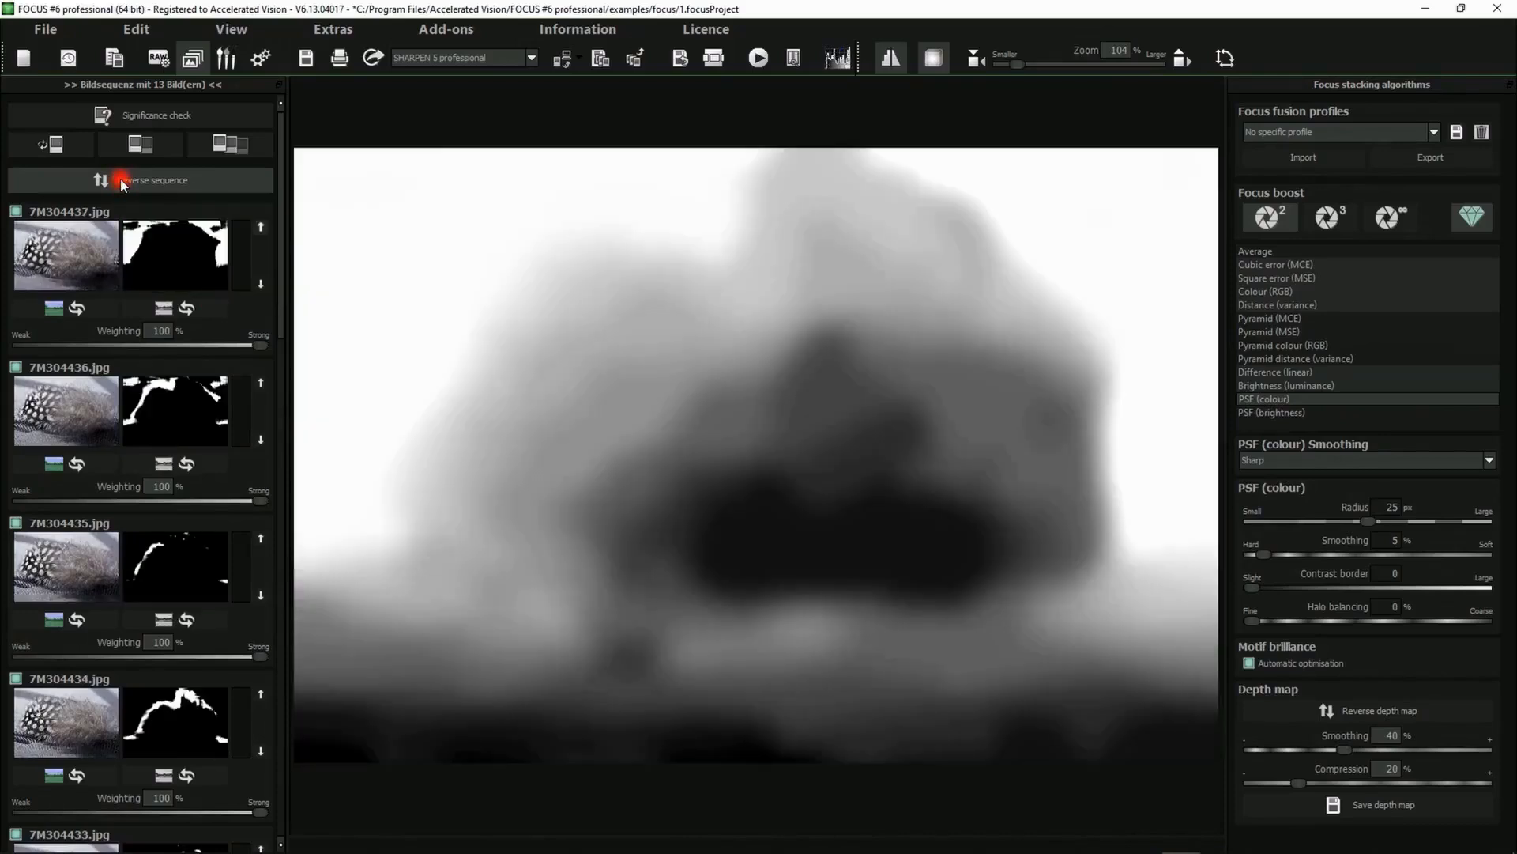
pyautogui.click(123, 182)
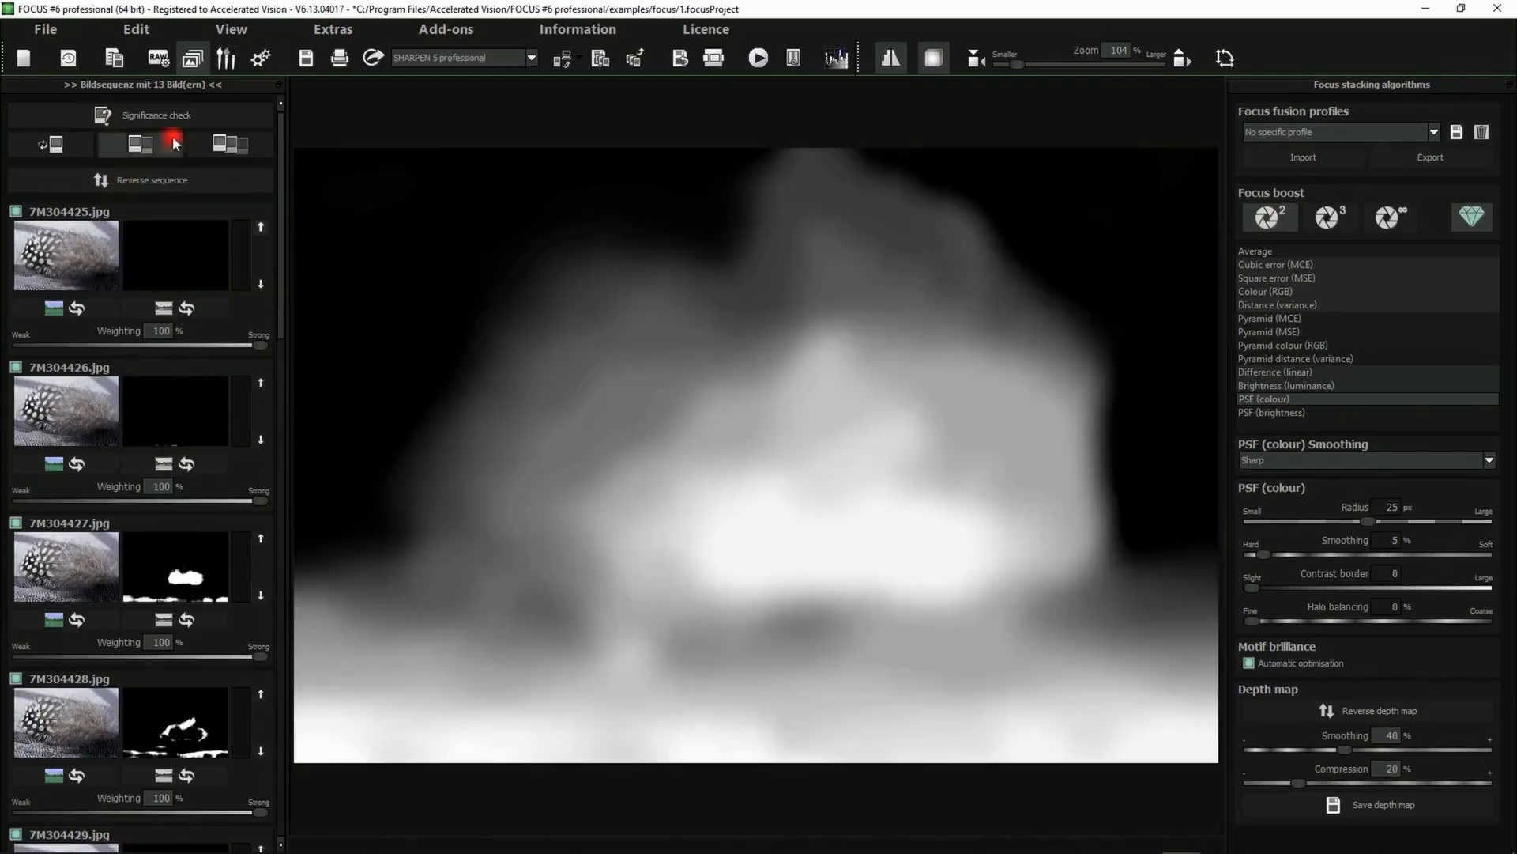
# Open selective drawing, select the 3D depth map mask and switch the mask view back to the original image
pyautogui.click(260, 57)
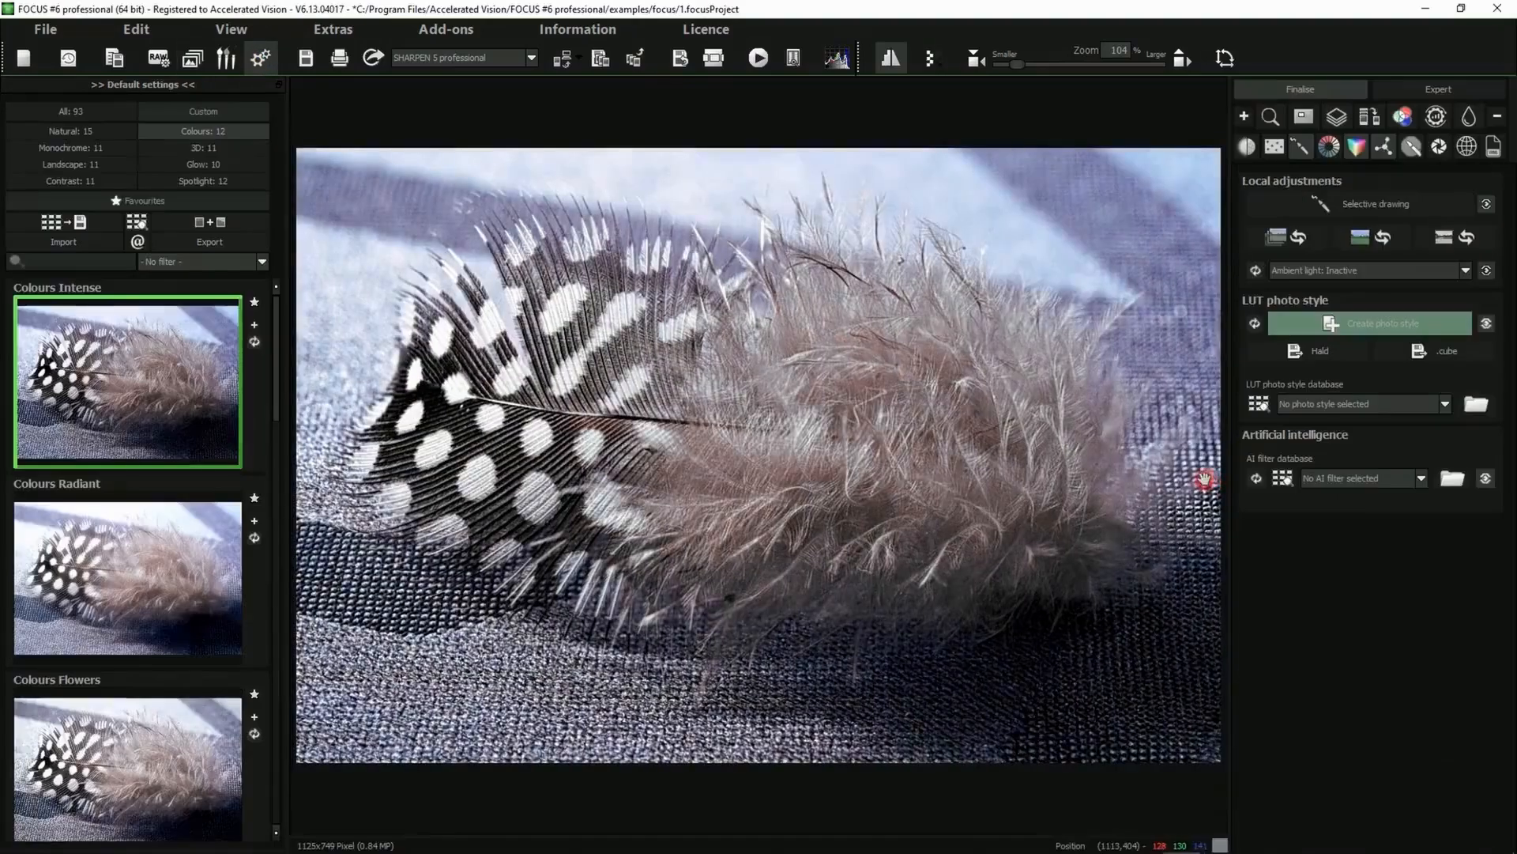
pyautogui.click(1358, 203)
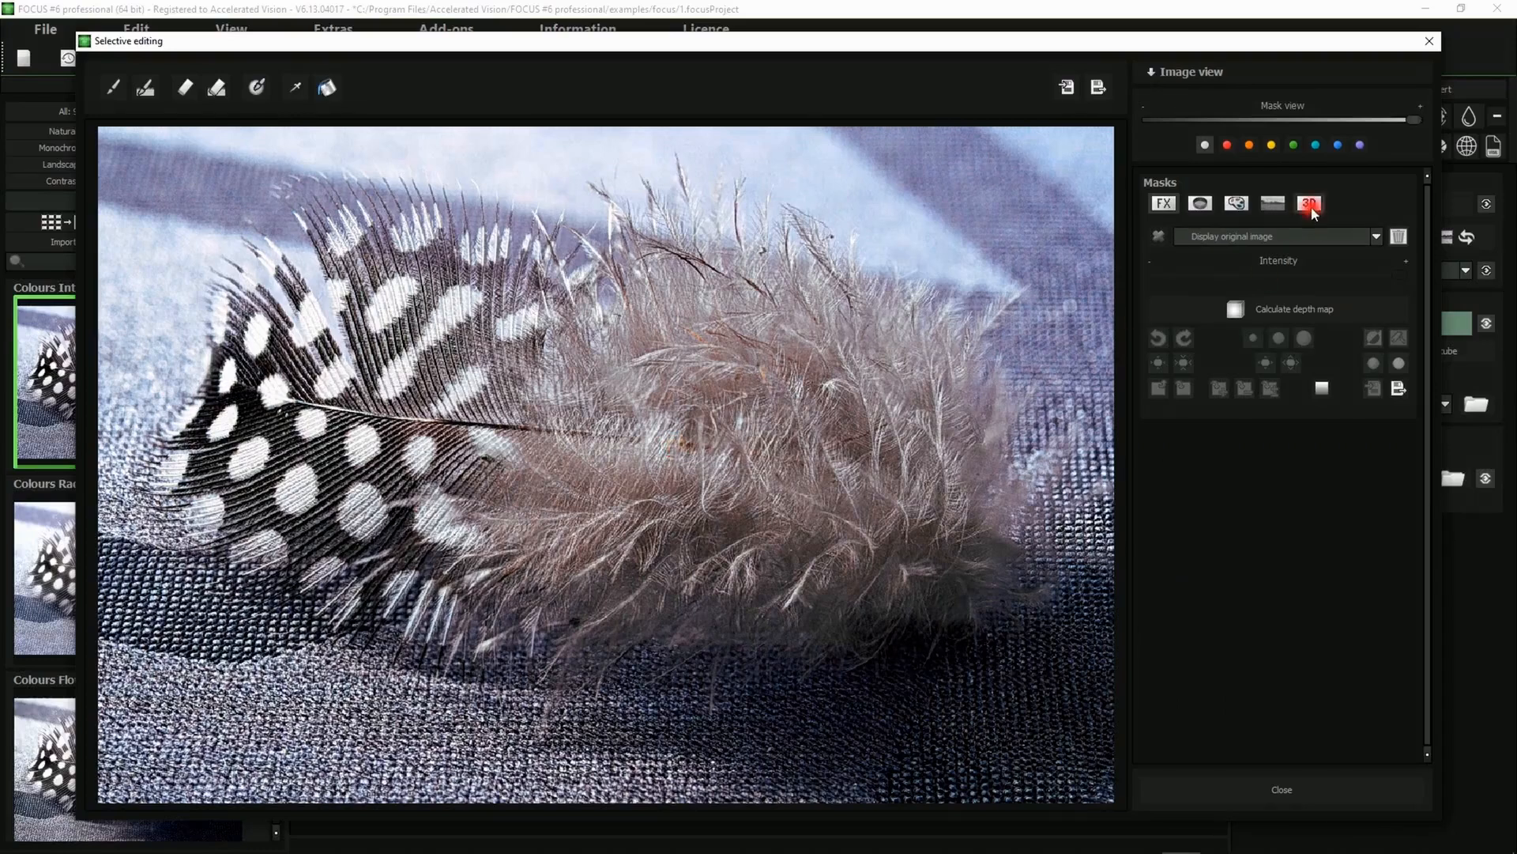
pyautogui.click(1311, 205)
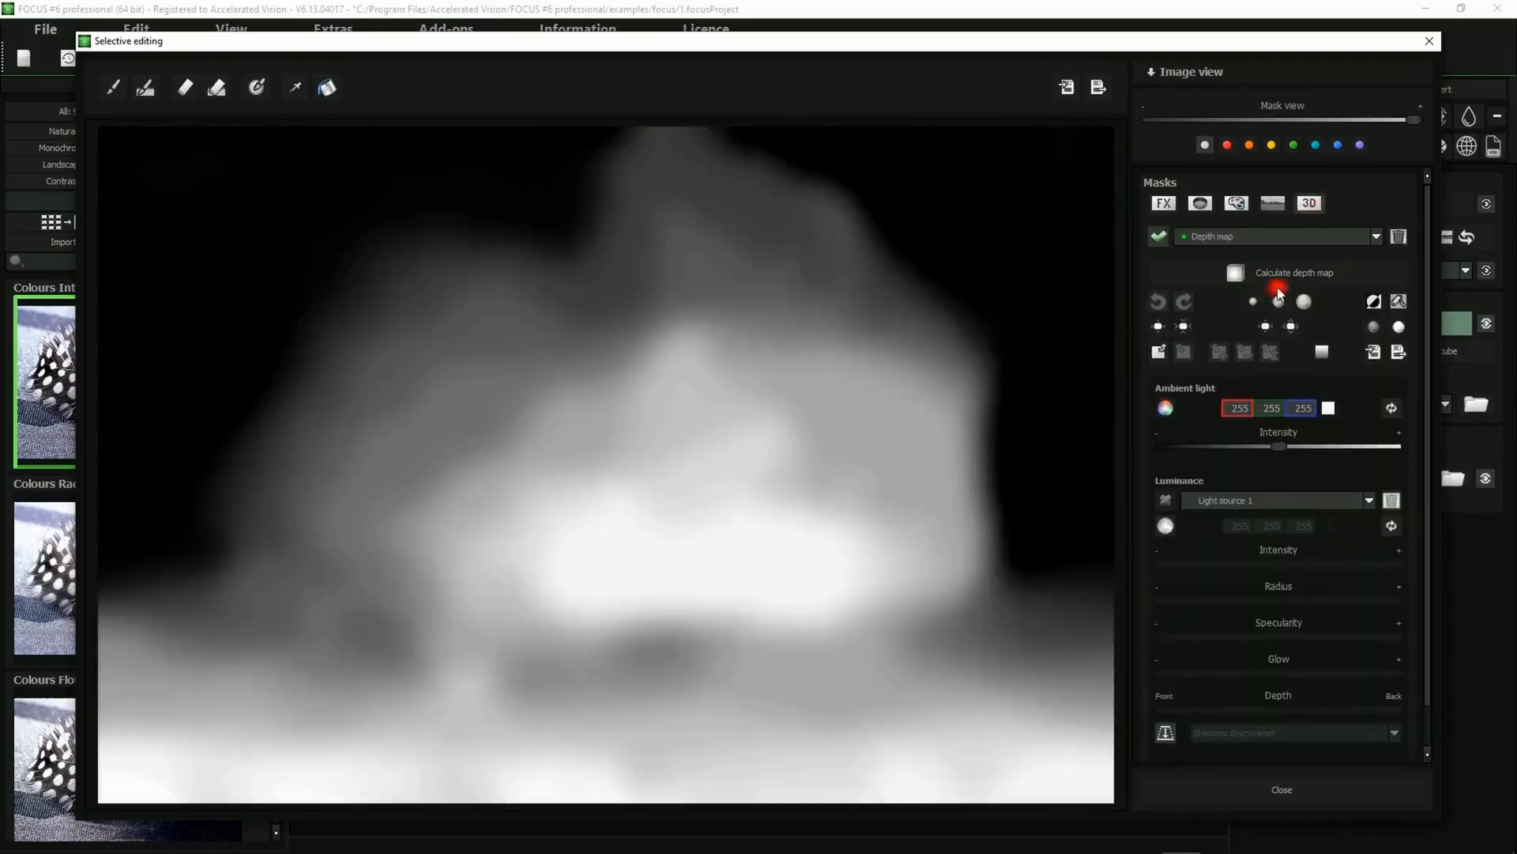
pyautogui.moveTo(1412, 119); pyautogui.dragTo(1150, 119)
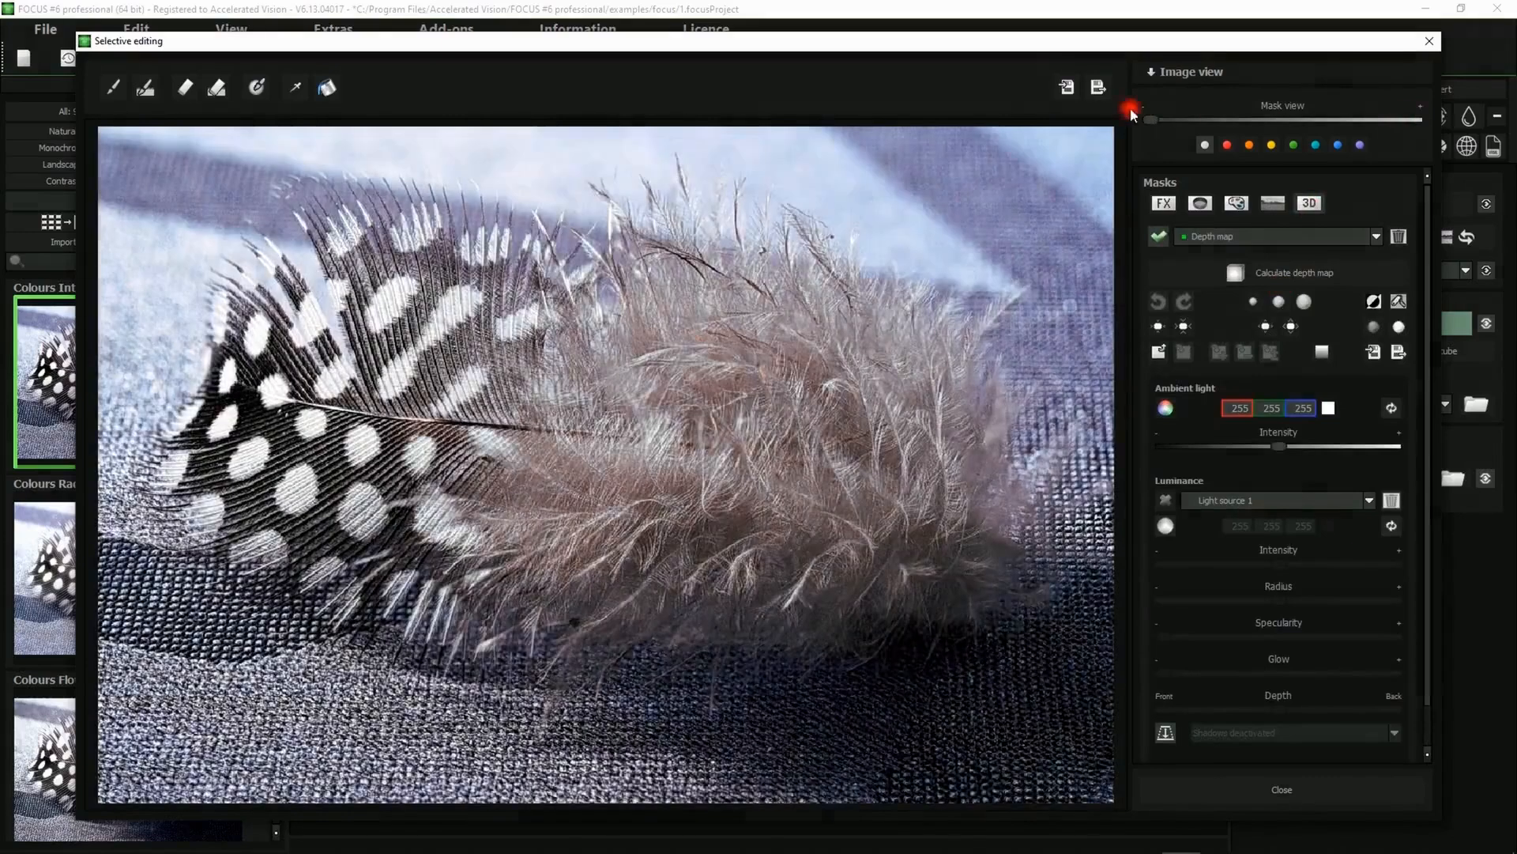
# Dim the ambient light intensity and activate light source 1, positioning it over the feather's upper right
pyautogui.moveTo(1280, 449); pyautogui.dragTo(1224, 449)
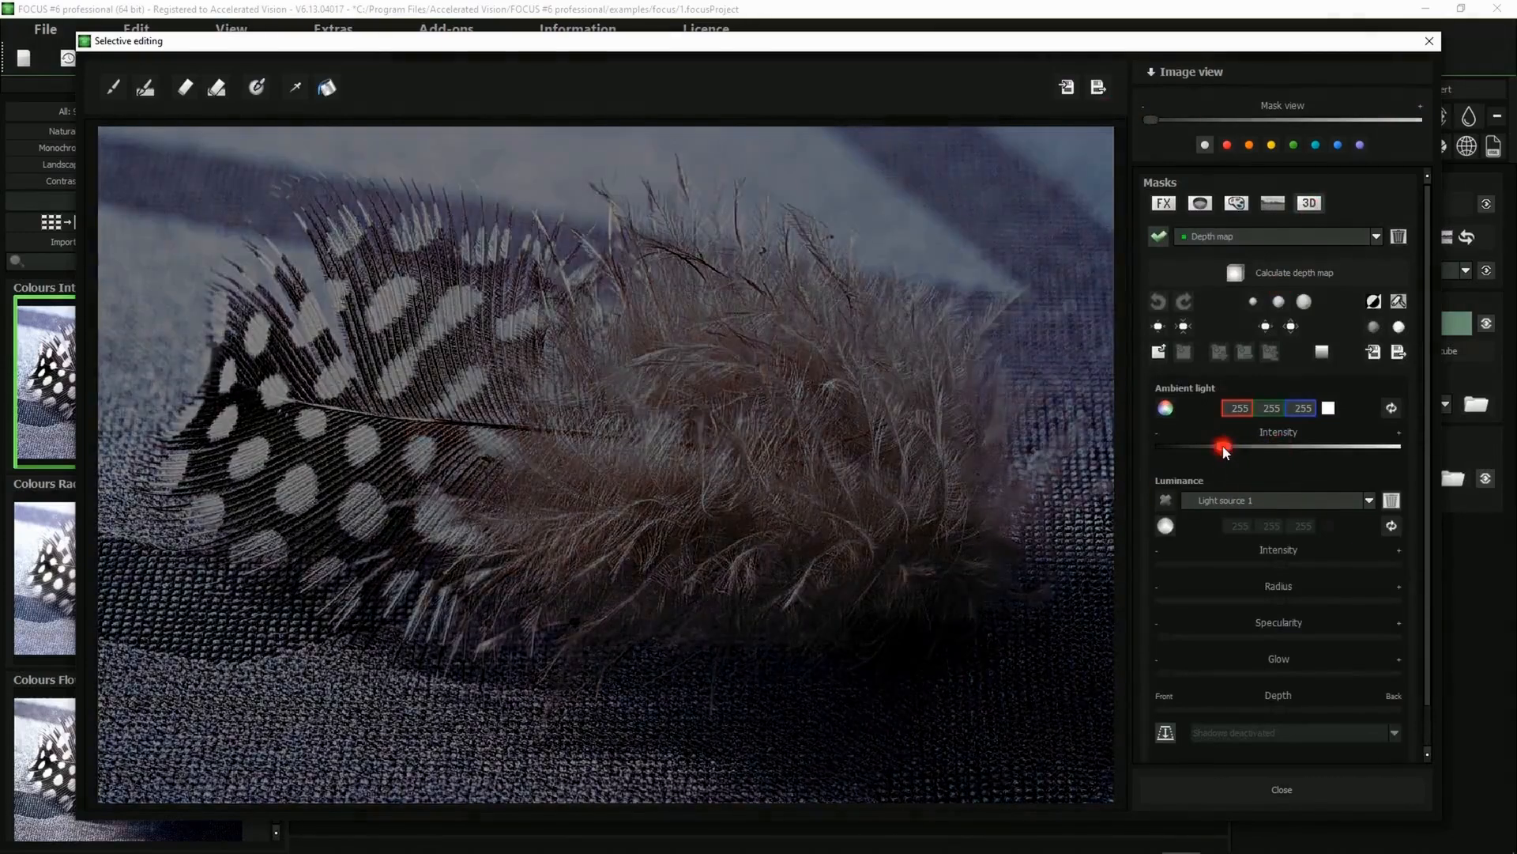
pyautogui.click(1166, 503)
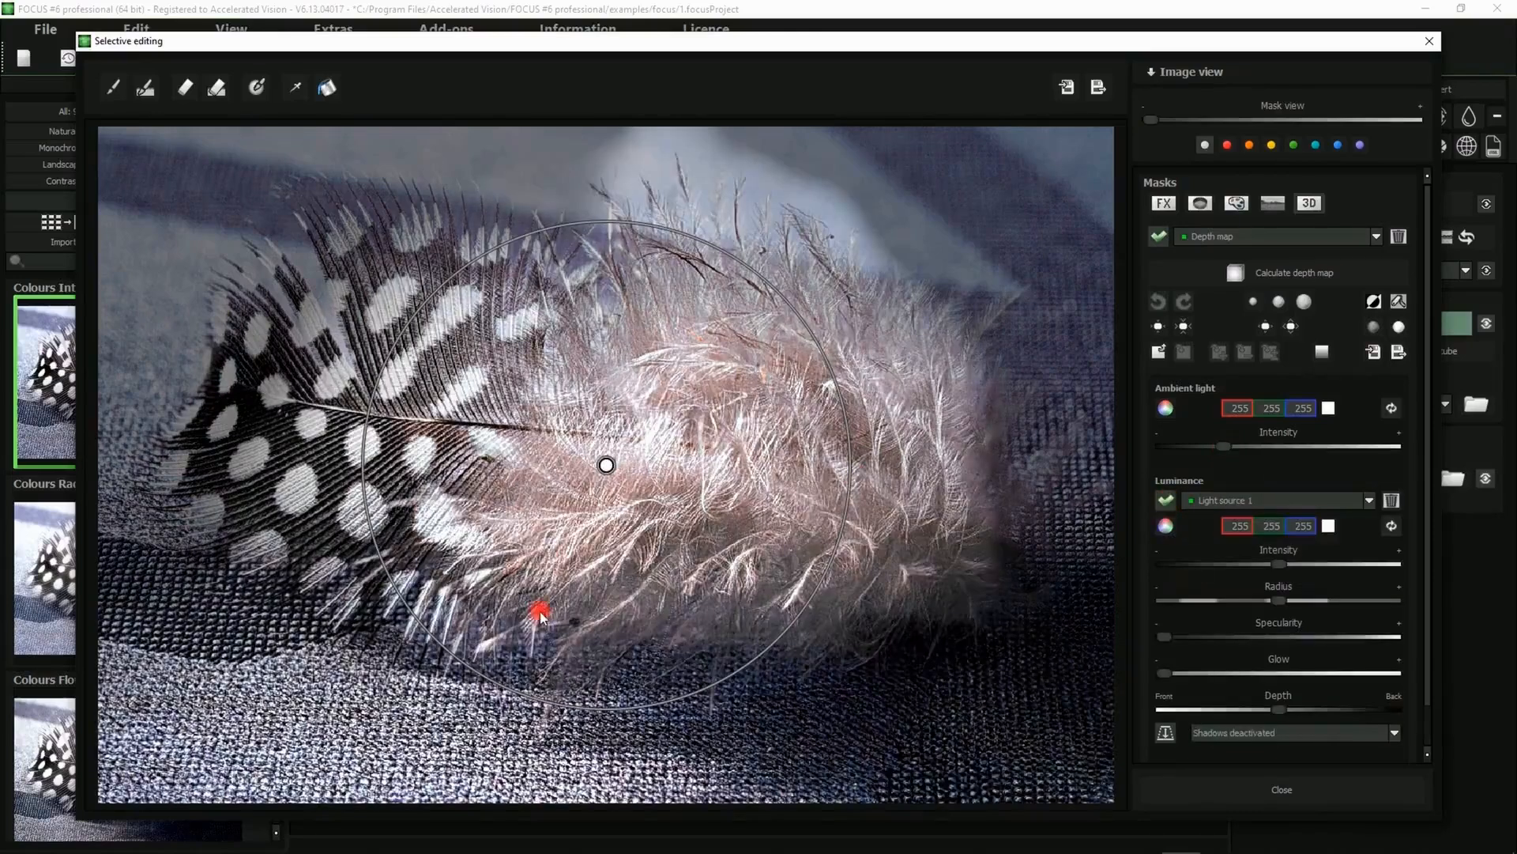
pyautogui.moveTo(606, 466); pyautogui.dragTo(956, 225)
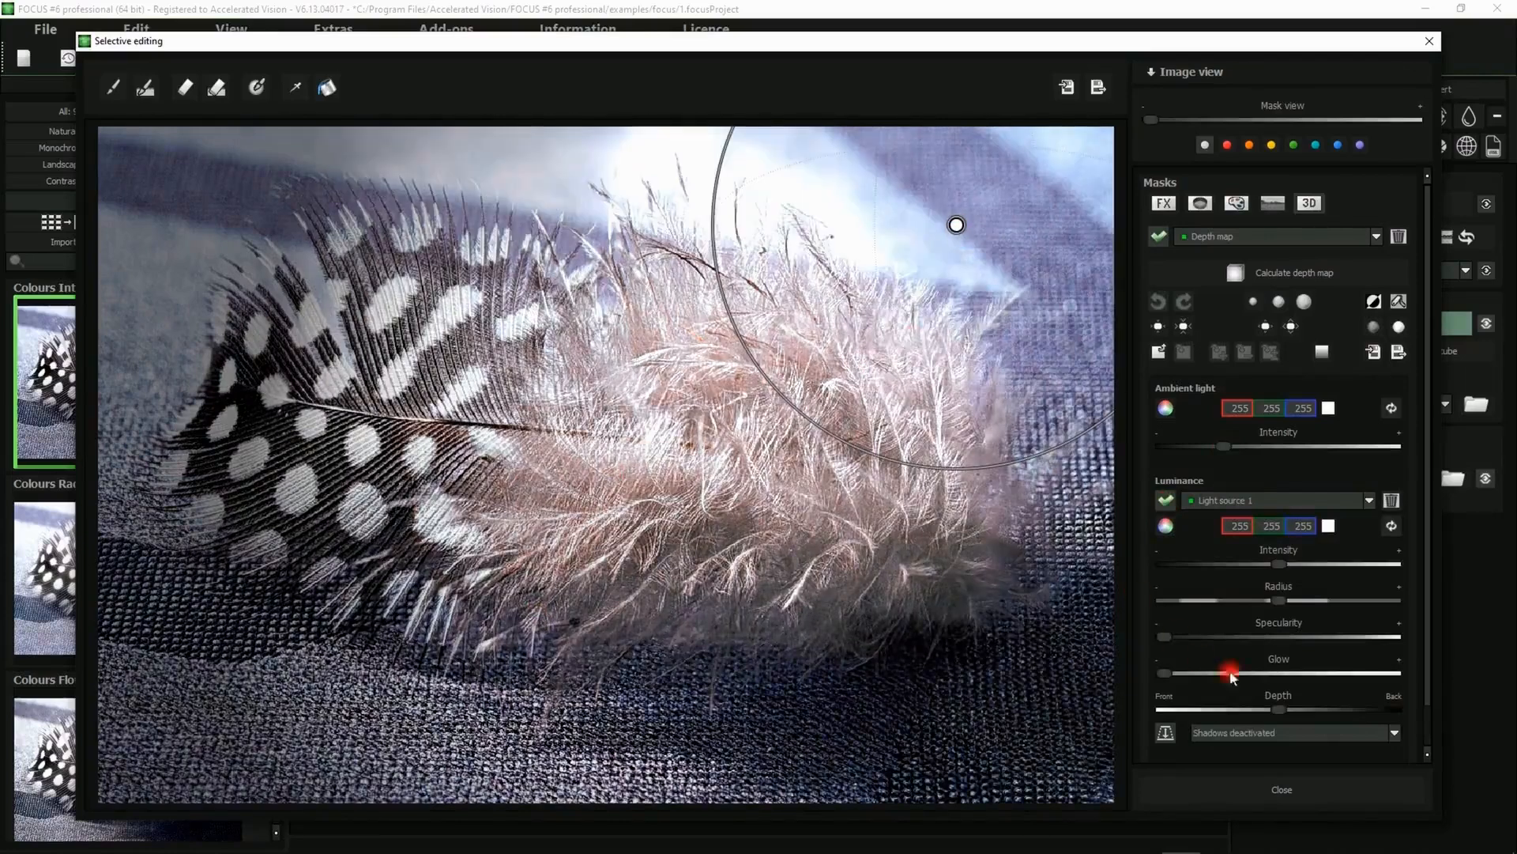
# Push light source 1's depth fully to back and give it a light blue colour
pyautogui.moveTo(1283, 710); pyautogui.dragTo(1397, 715)
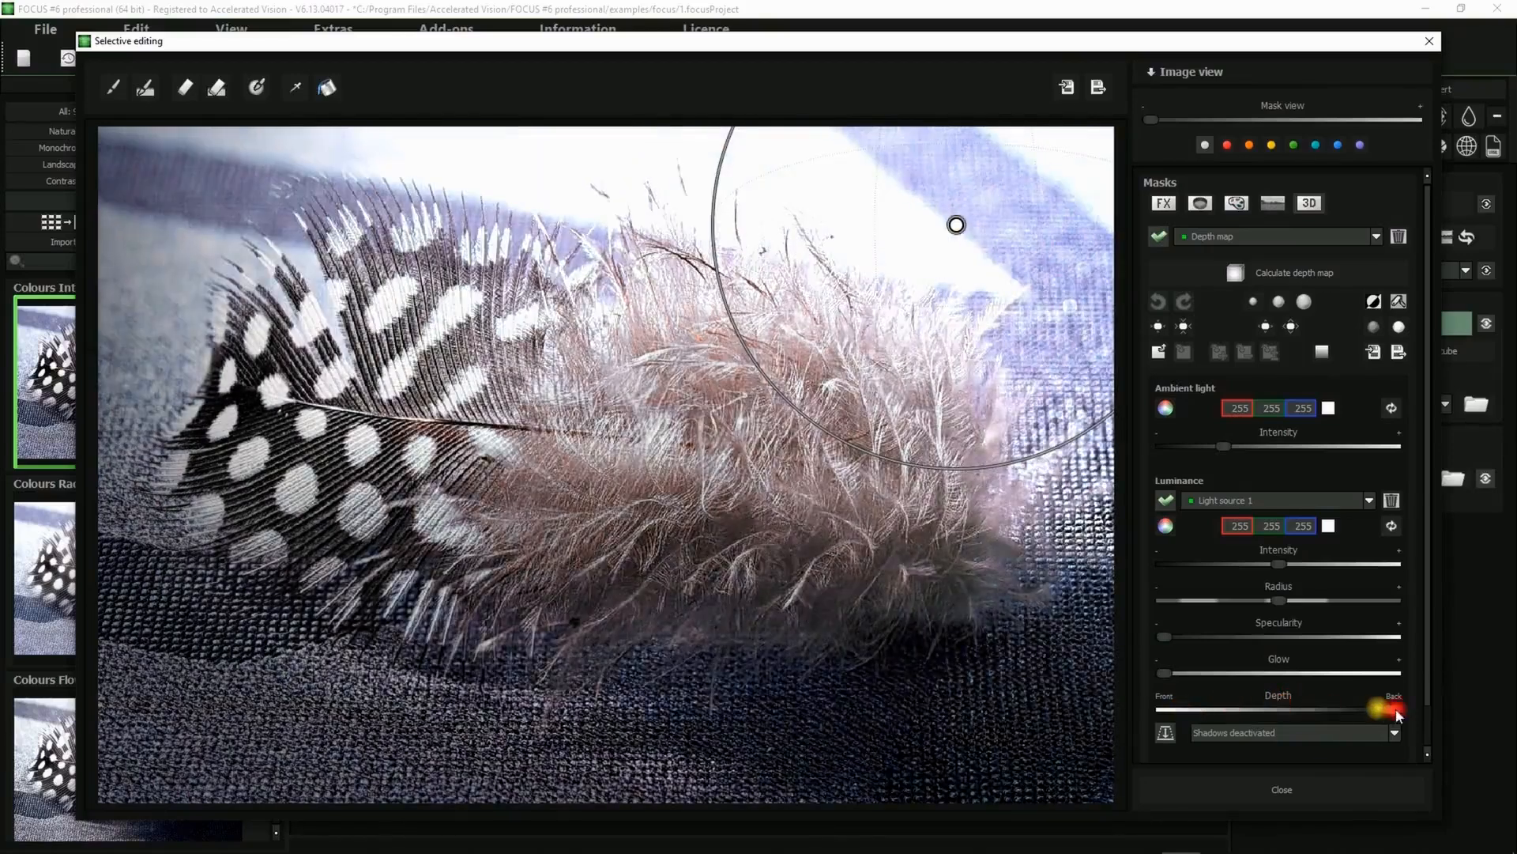
pyautogui.click(1167, 527)
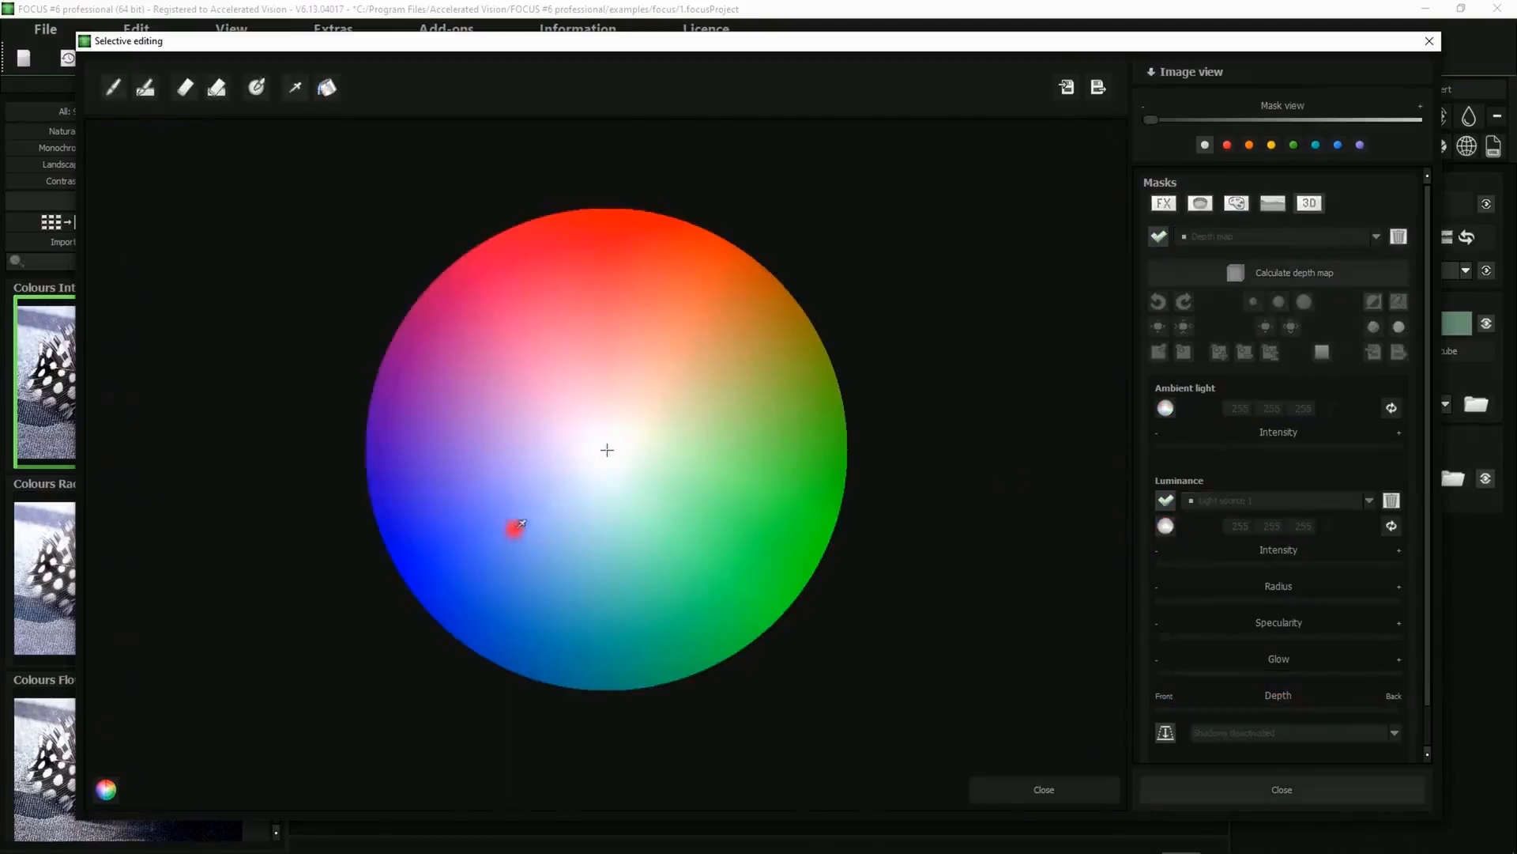
pyautogui.click(516, 526)
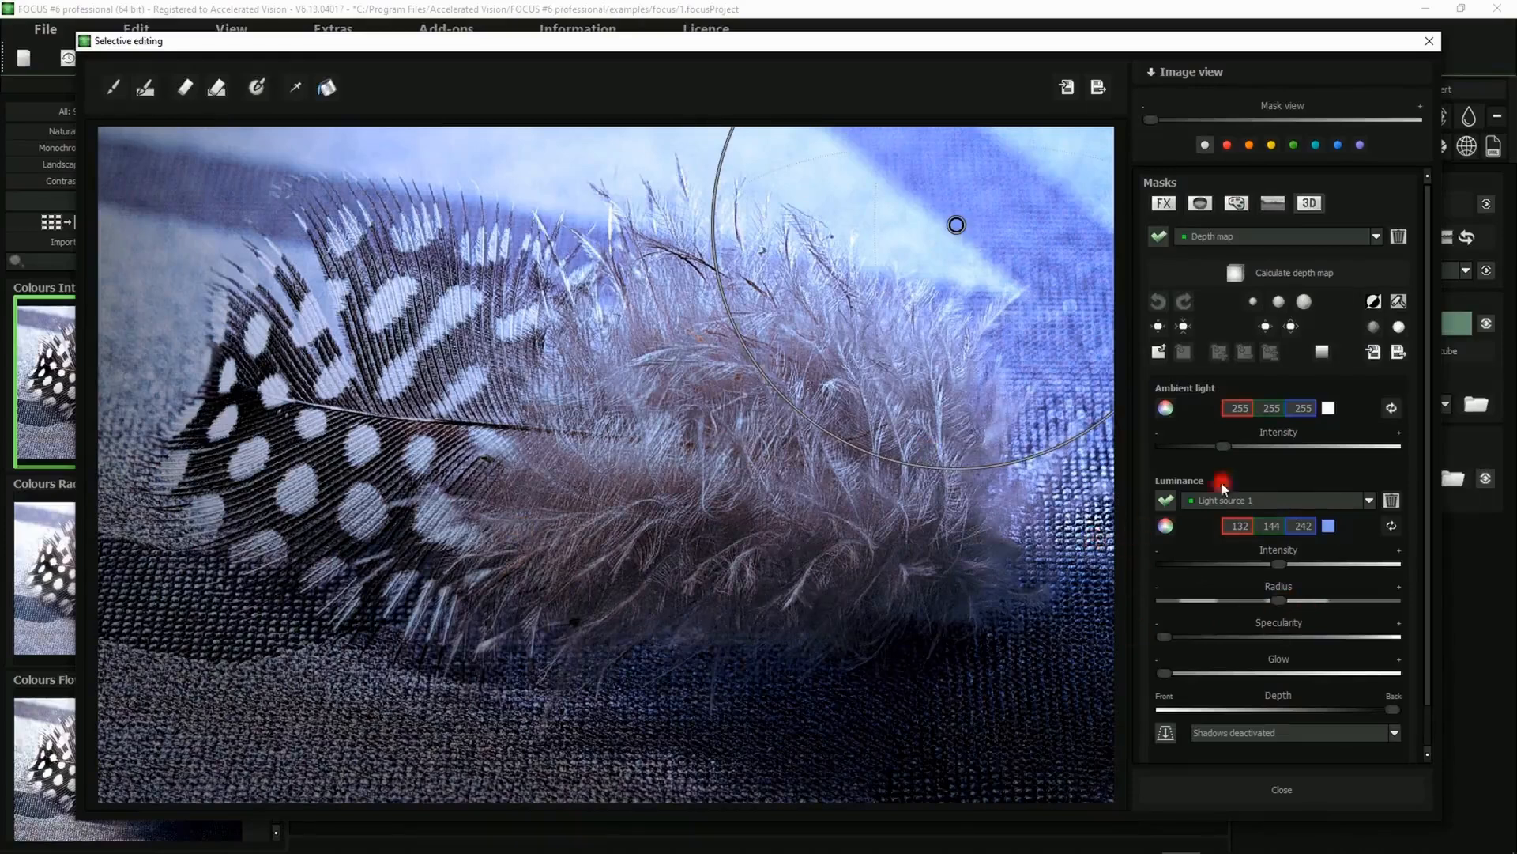
# Switch to light source 2, activate it and place it near the feather's lower-left quill
pyautogui.click(1265, 500)
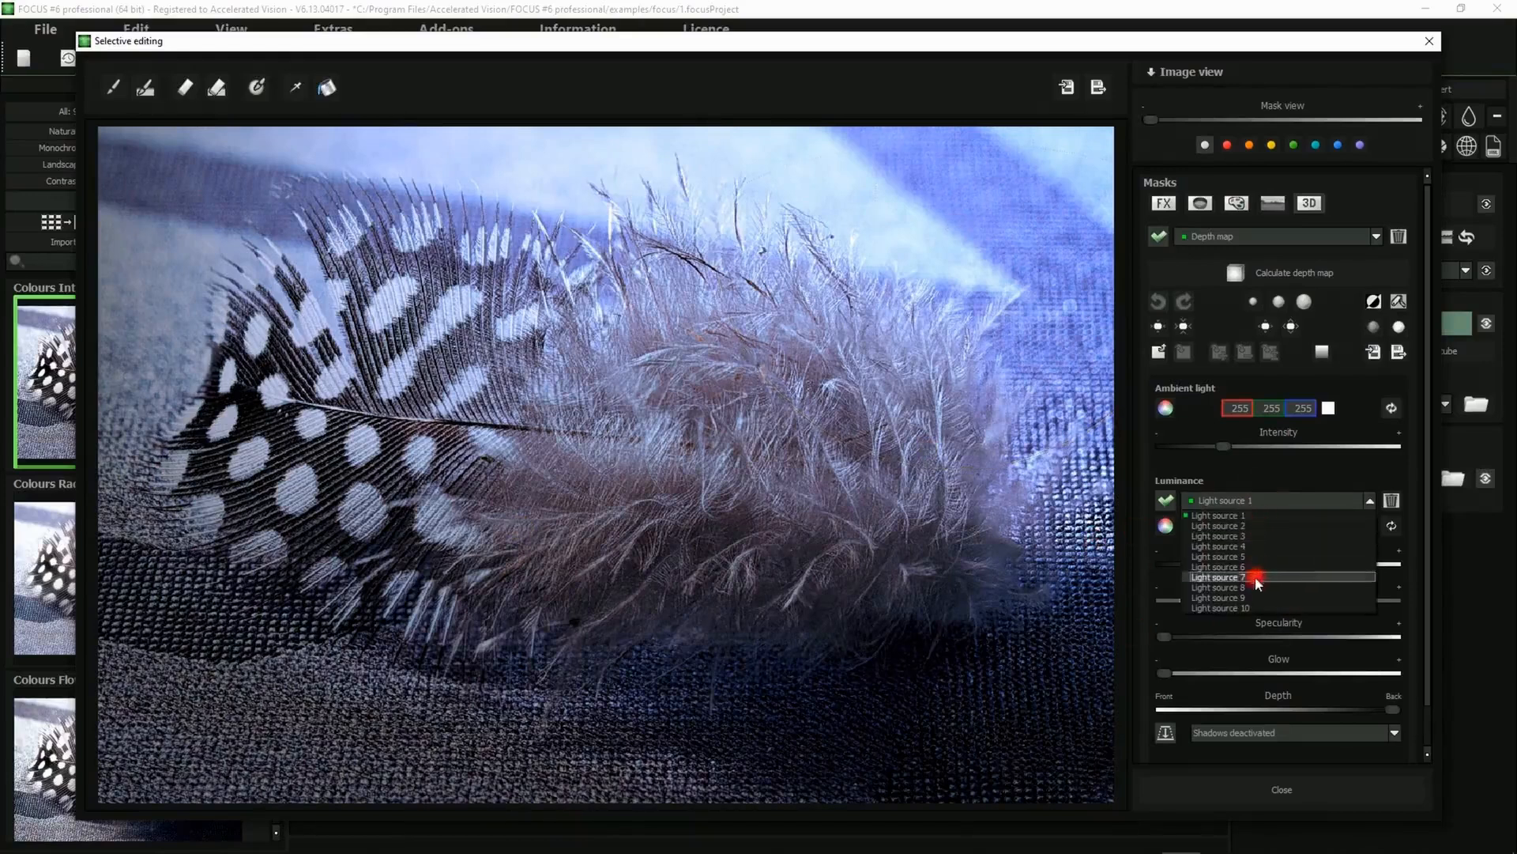
pyautogui.click(1229, 528)
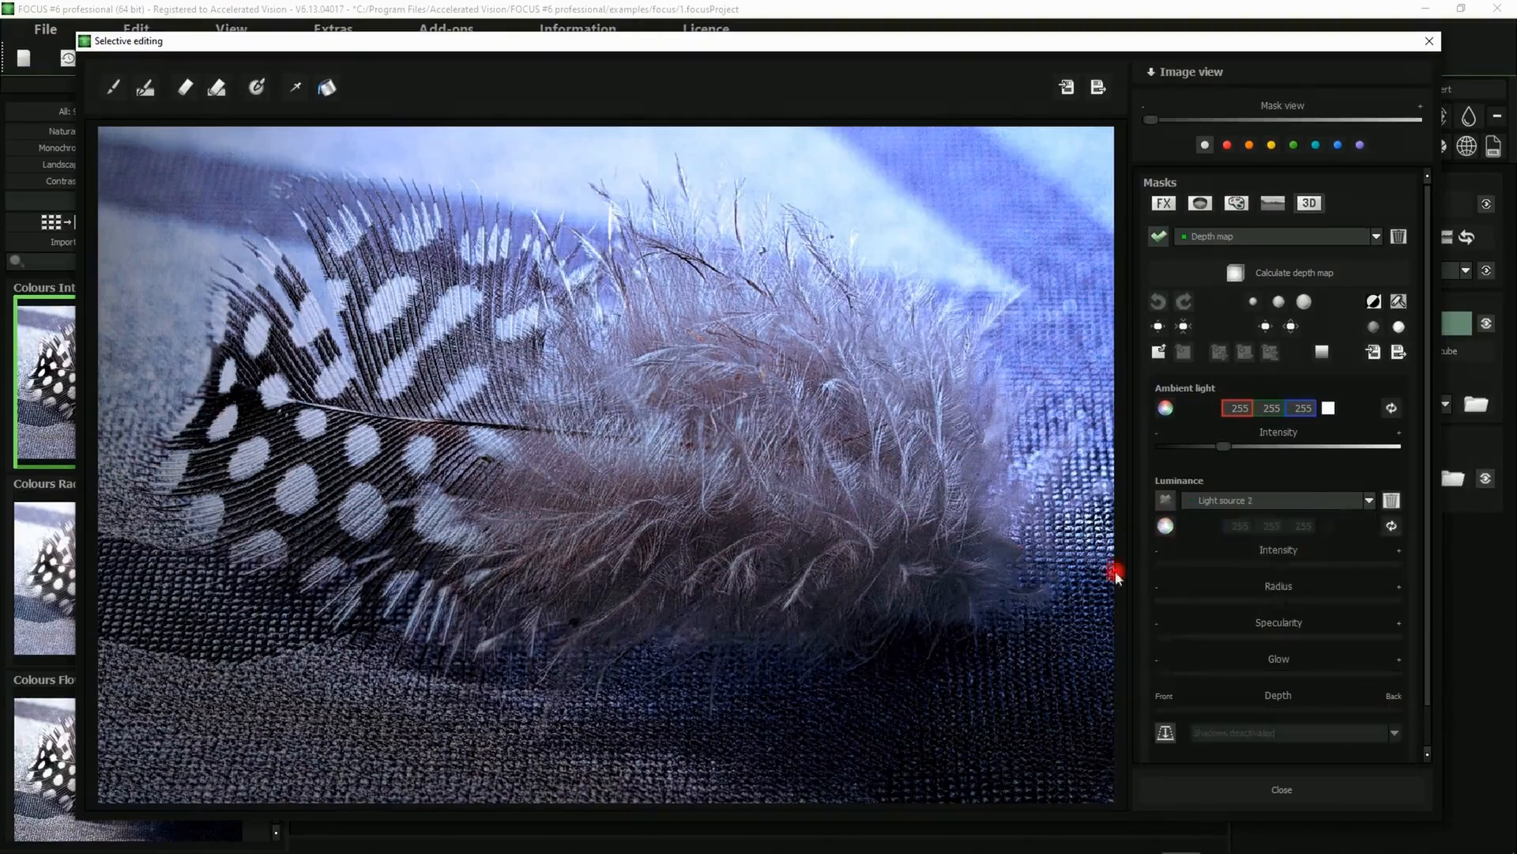
pyautogui.click(1166, 500)
pyautogui.moveTo(607, 462); pyautogui.dragTo(309, 589)
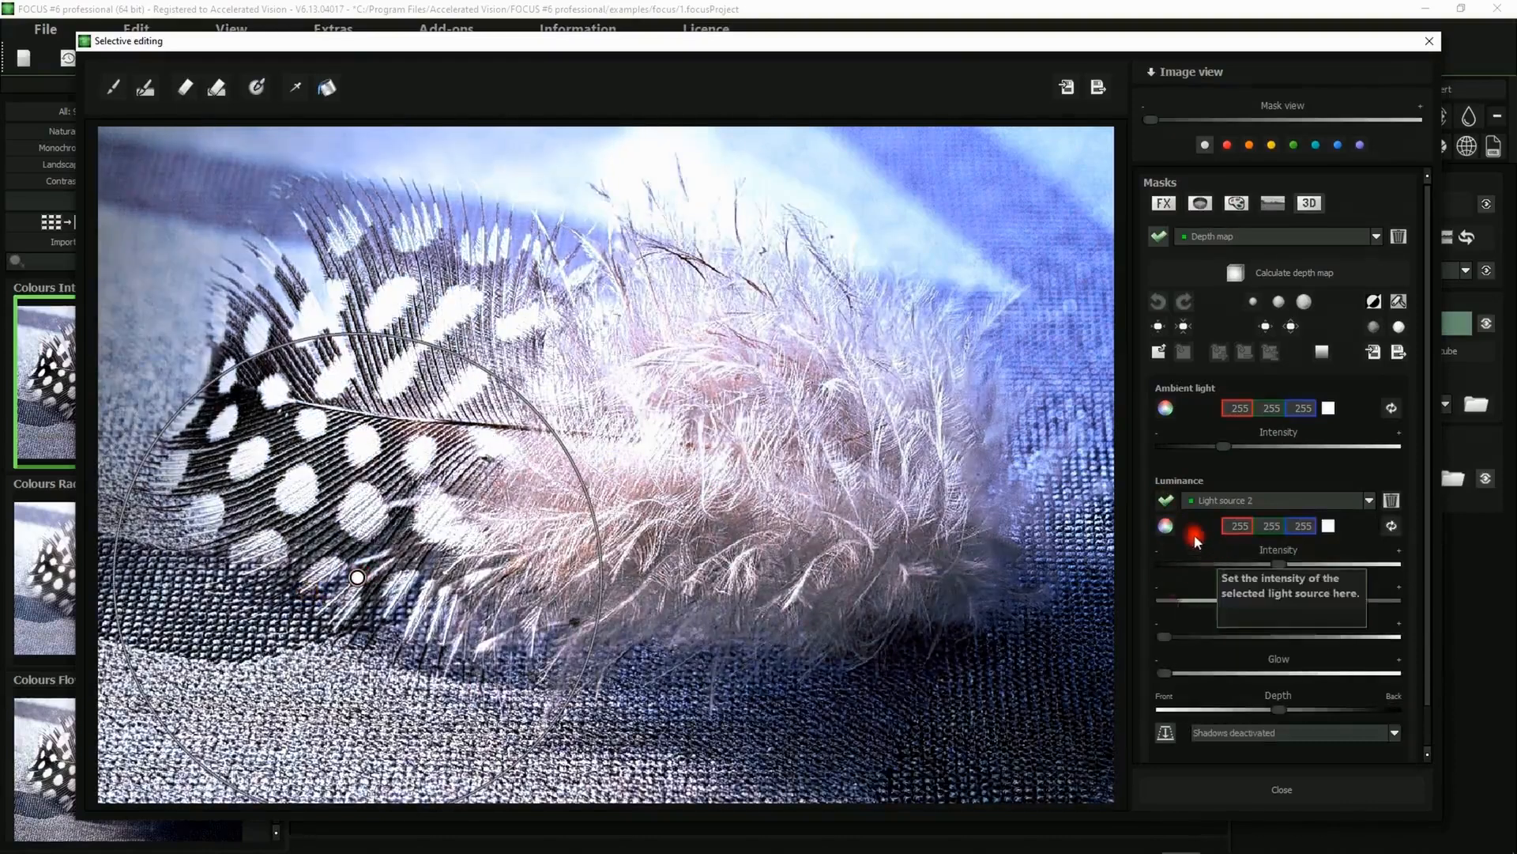
# Colour light source 2 a light orange and move its depth toward the front
pyautogui.click(1165, 526)
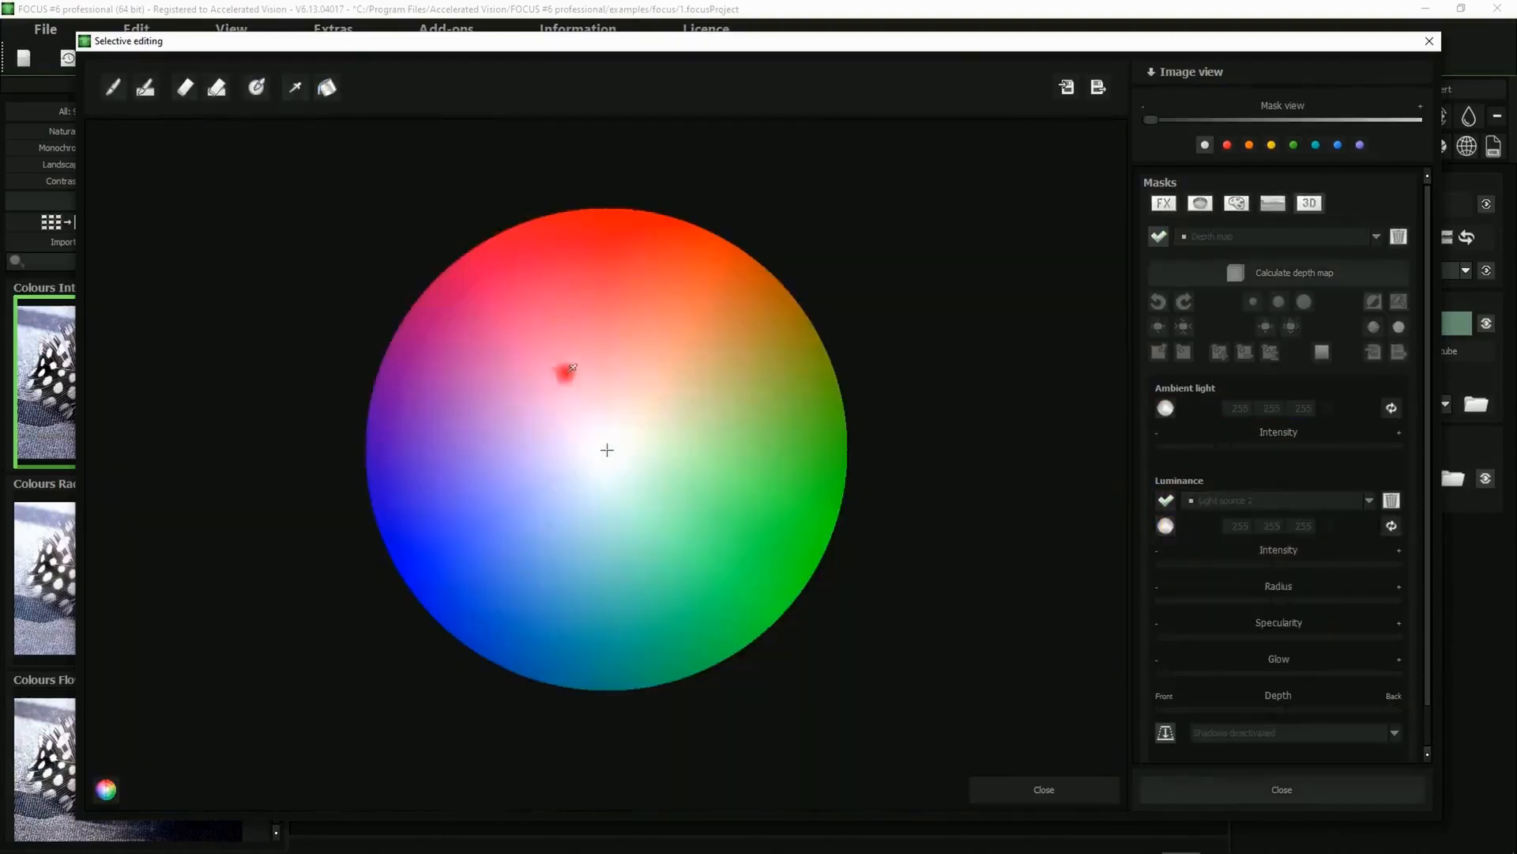
pyautogui.click(681, 347)
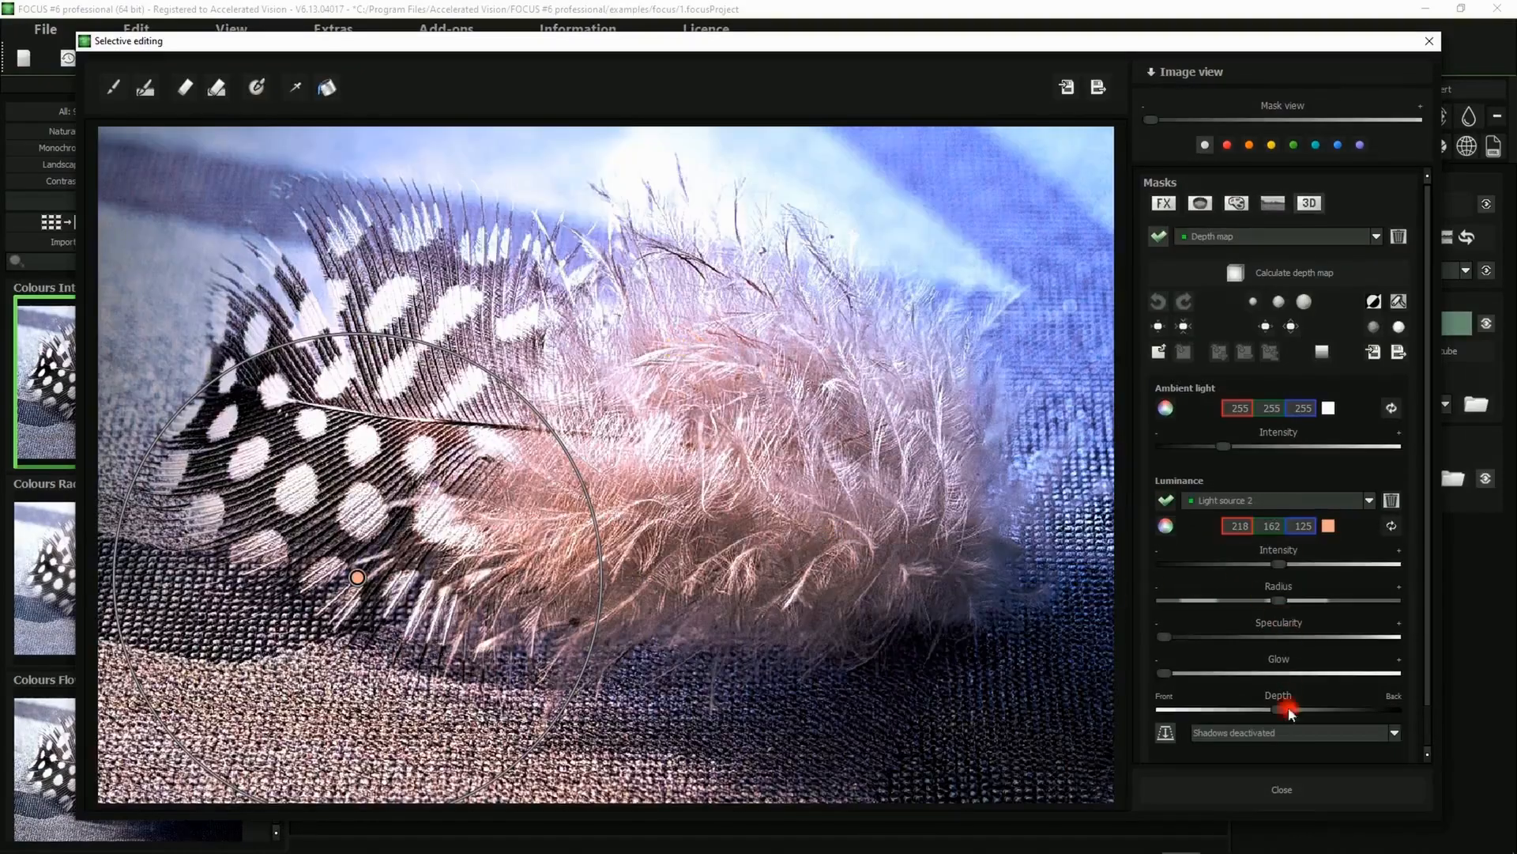
pyautogui.moveTo(1278, 710); pyautogui.dragTo(1207, 709)
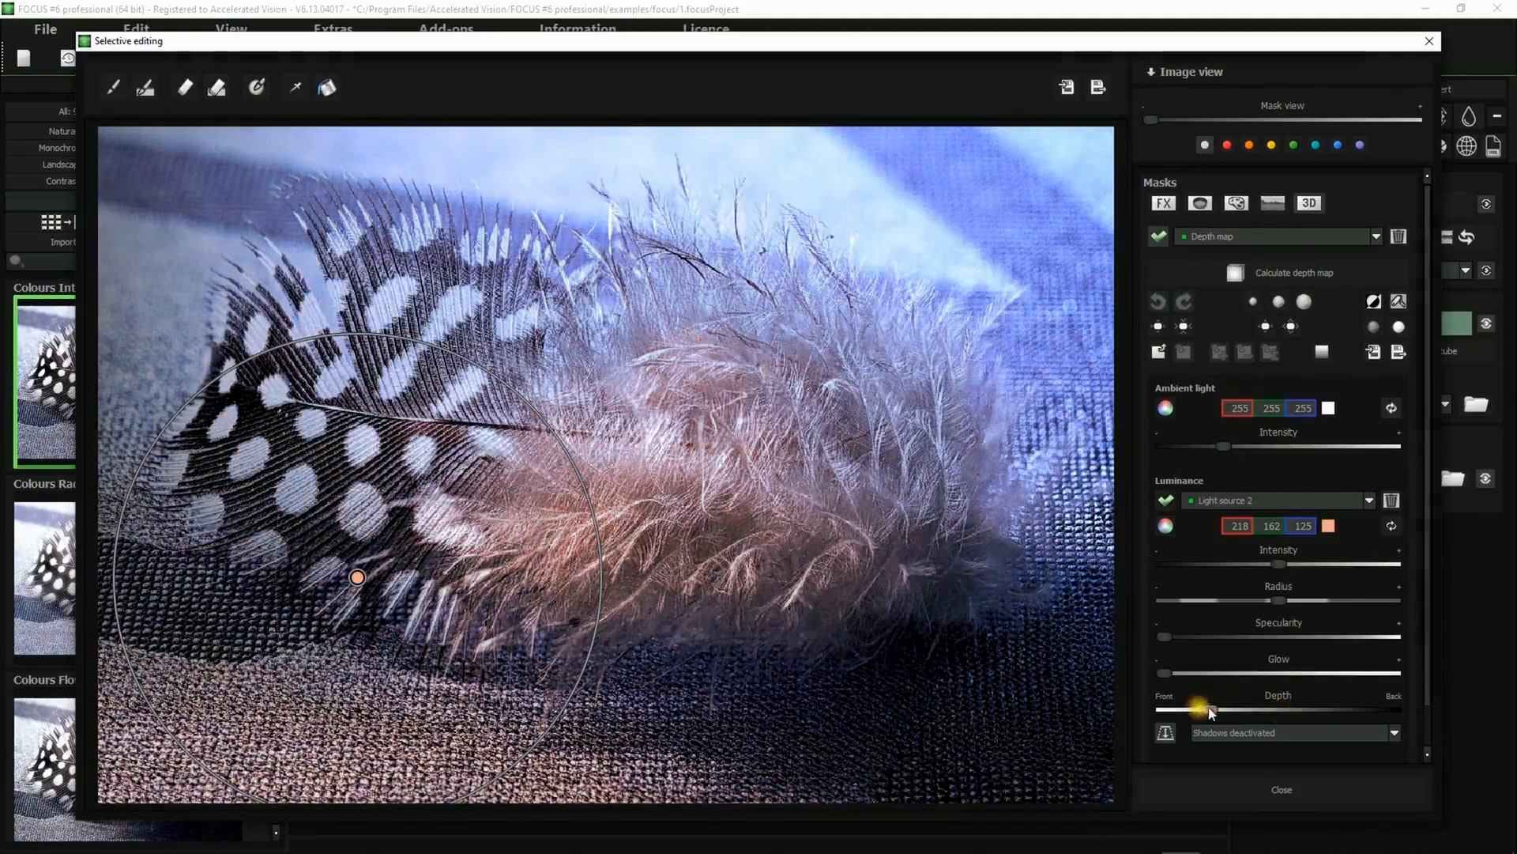
# Enlarge light source 2's radius, change it to a deeper orange and raise its intensity
pyautogui.moveTo(1280, 600); pyautogui.dragTo(1296, 601)
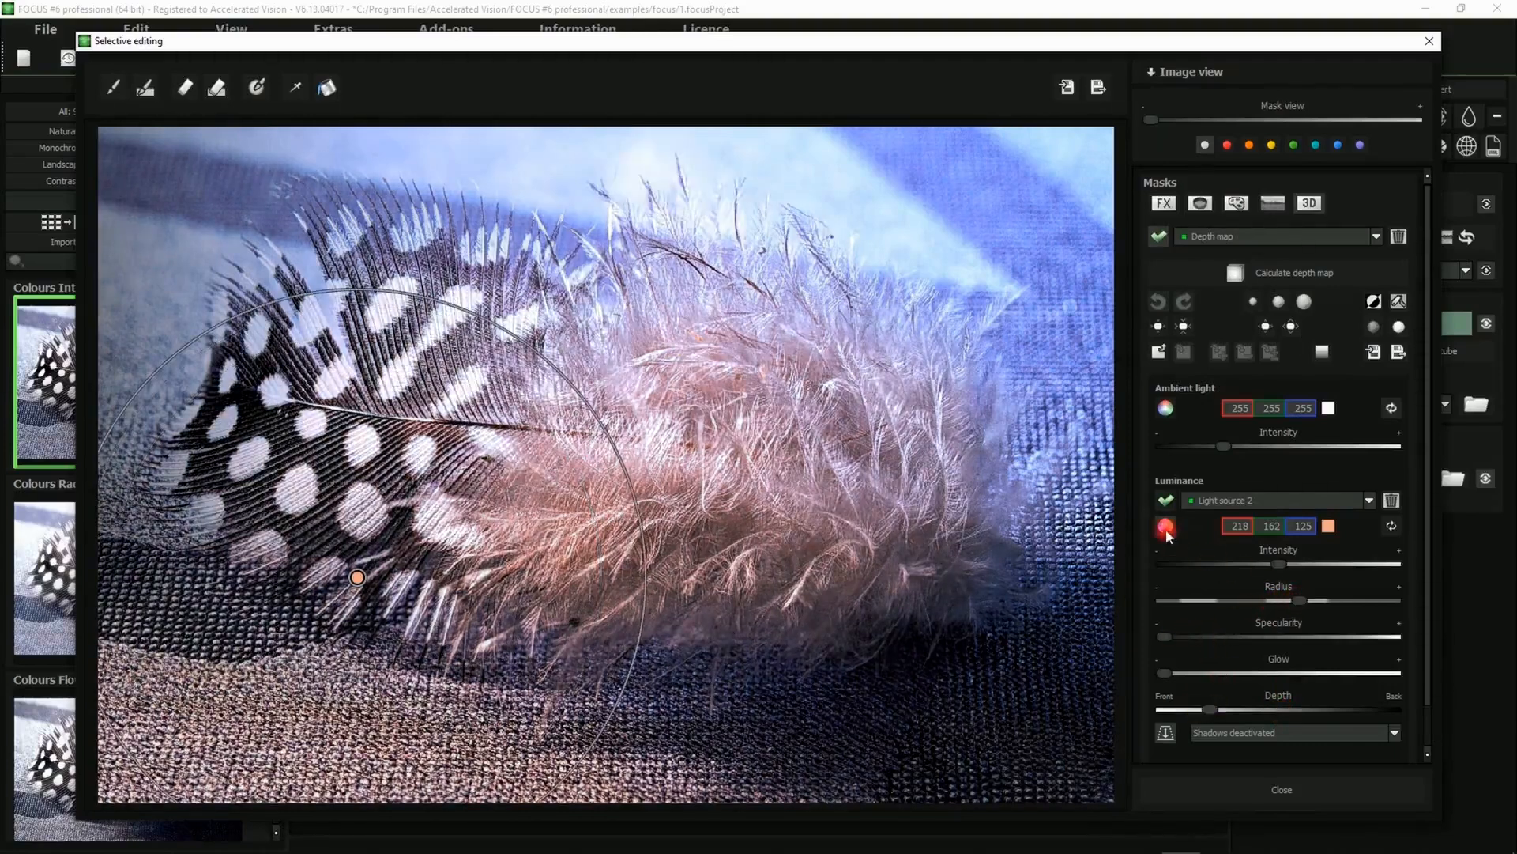
pyautogui.click(1166, 526)
pyautogui.click(698, 306)
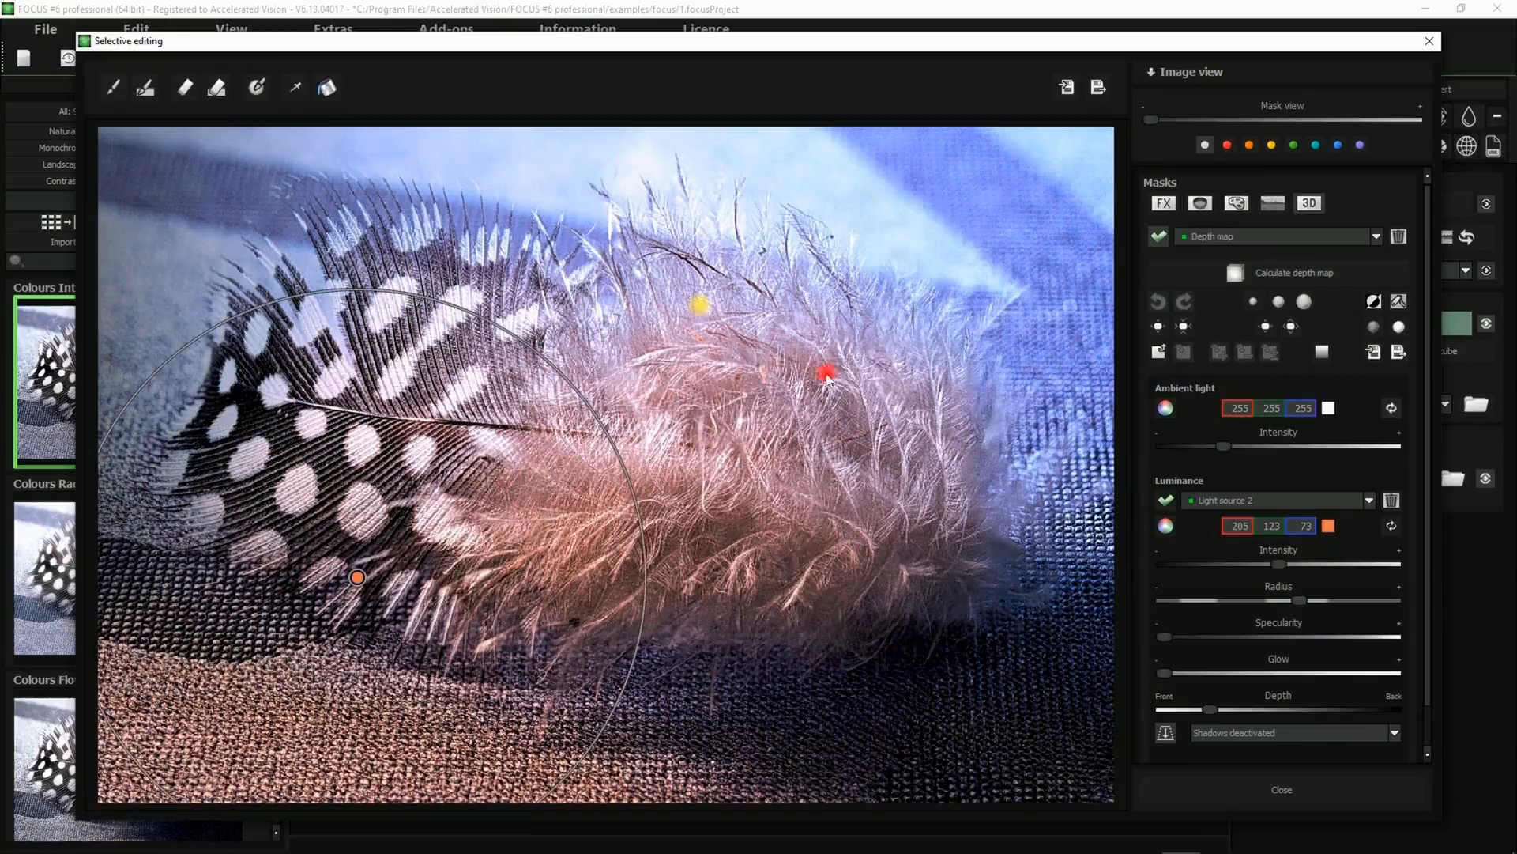
pyautogui.moveTo(1279, 563); pyautogui.dragTo(1308, 566)
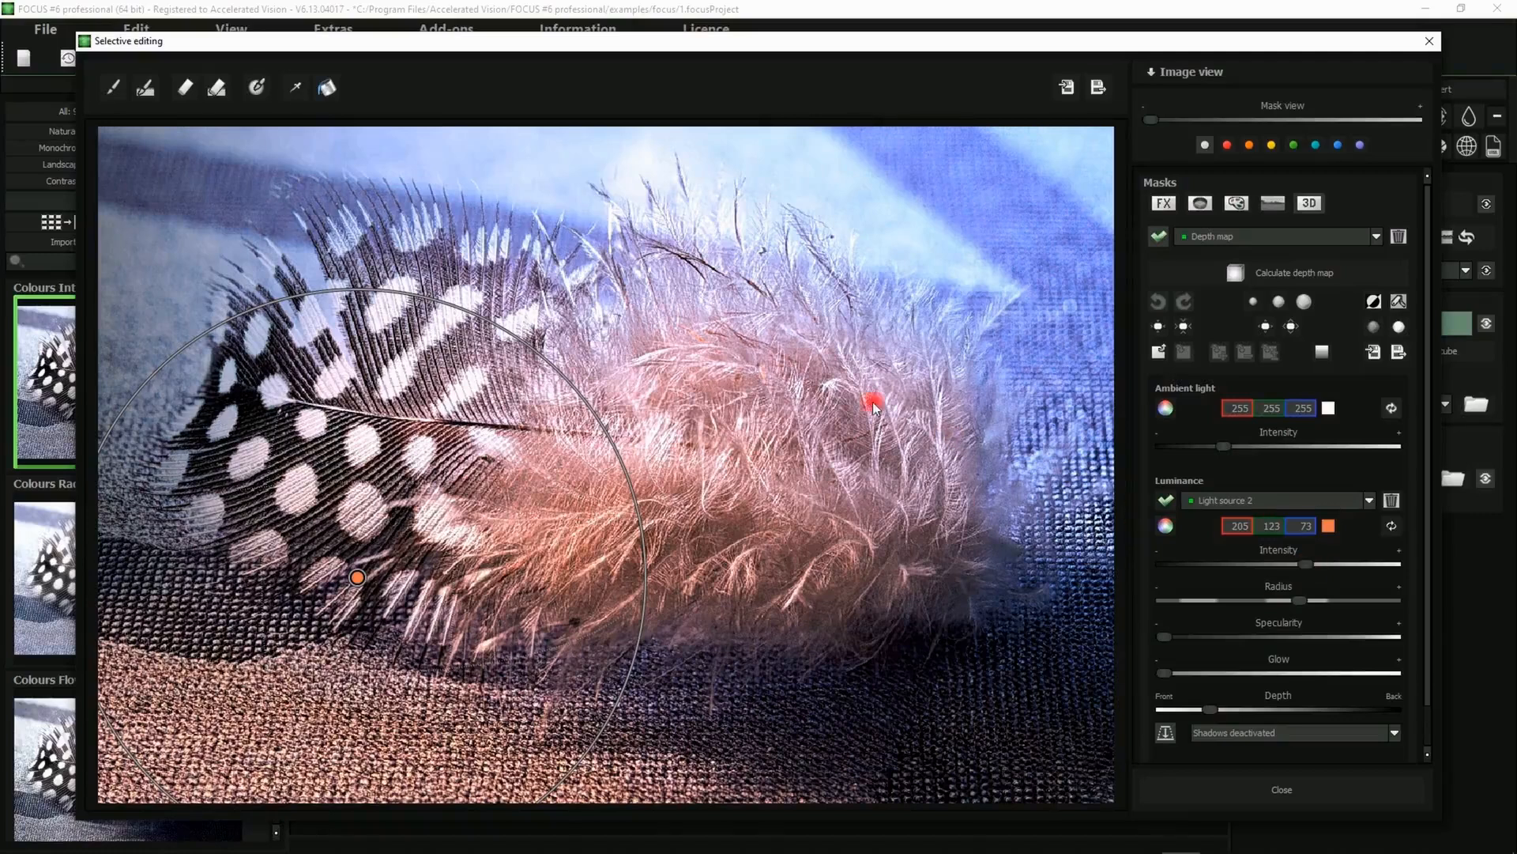
# Add a slight glow and more specularity to light source 2, then close selective editing
pyautogui.click(813, 436)
pyautogui.moveTo(1208, 681); pyautogui.dragTo(1211, 681)
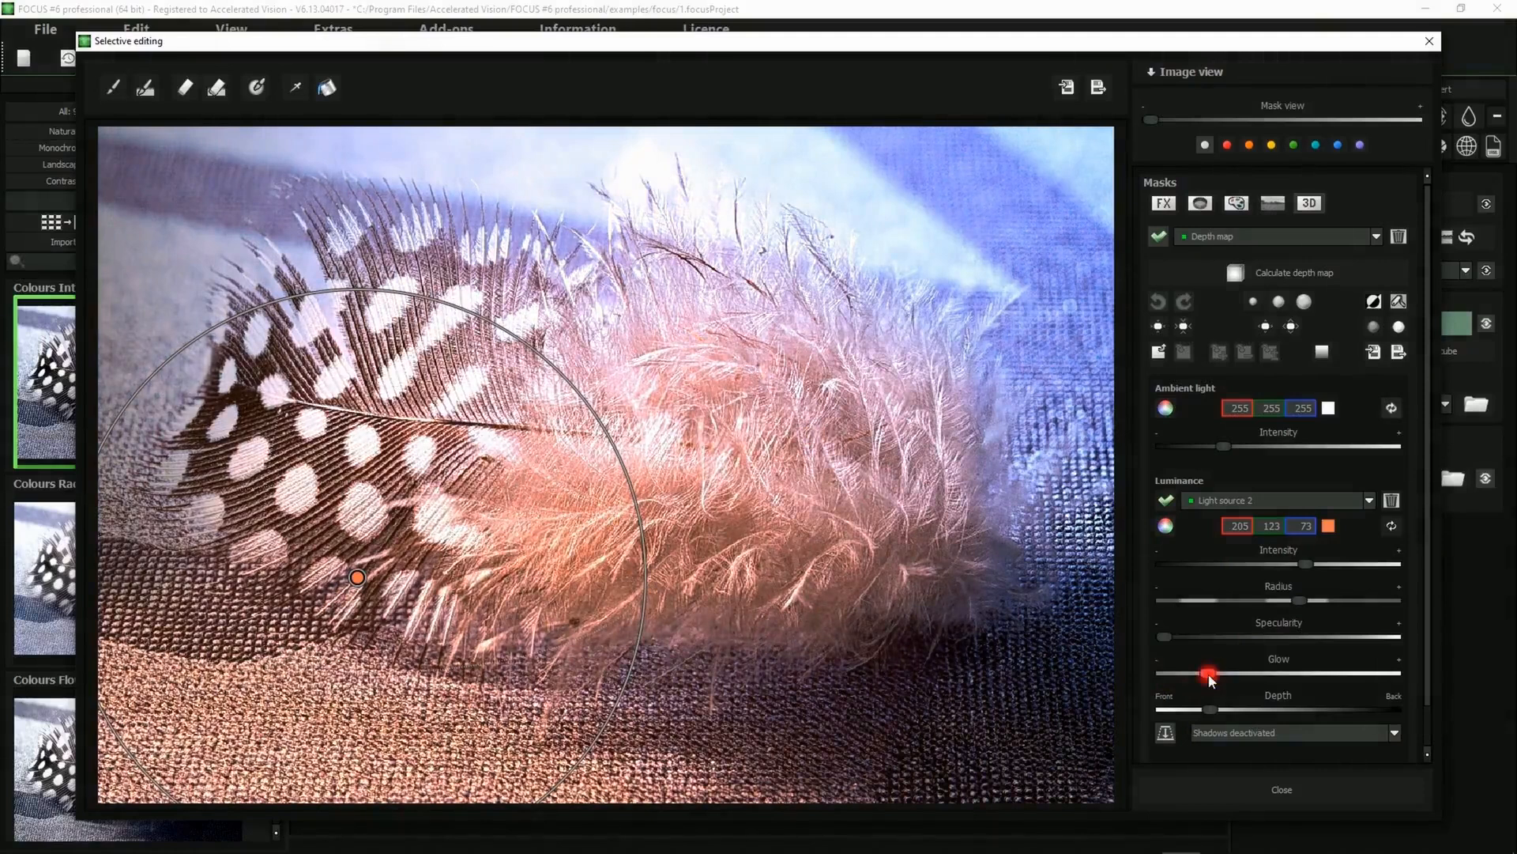
pyautogui.moveTo(1166, 636); pyautogui.dragTo(1222, 640)
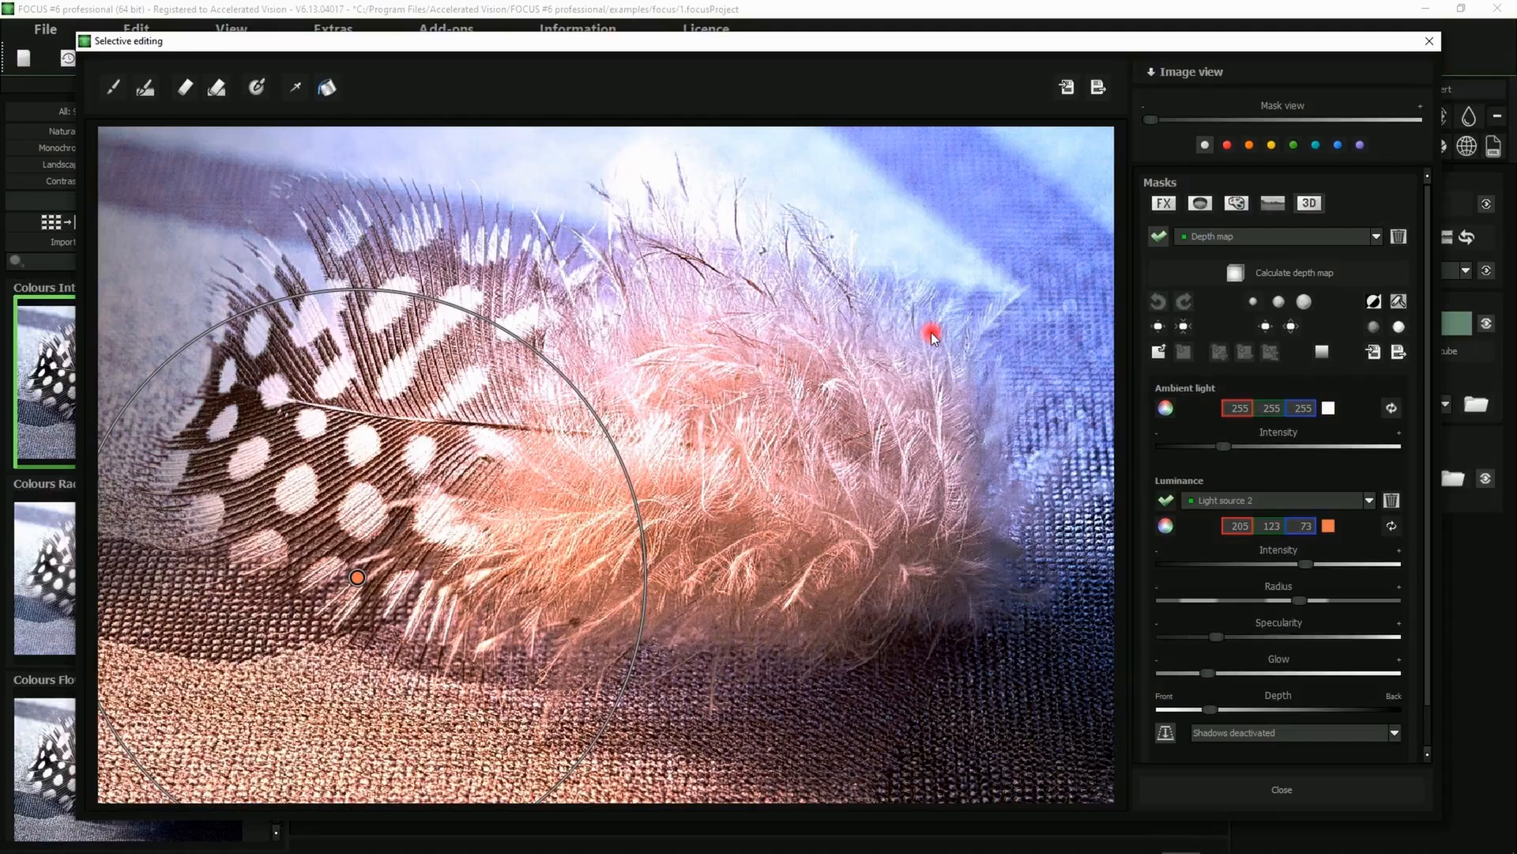
pyautogui.click(1285, 792)
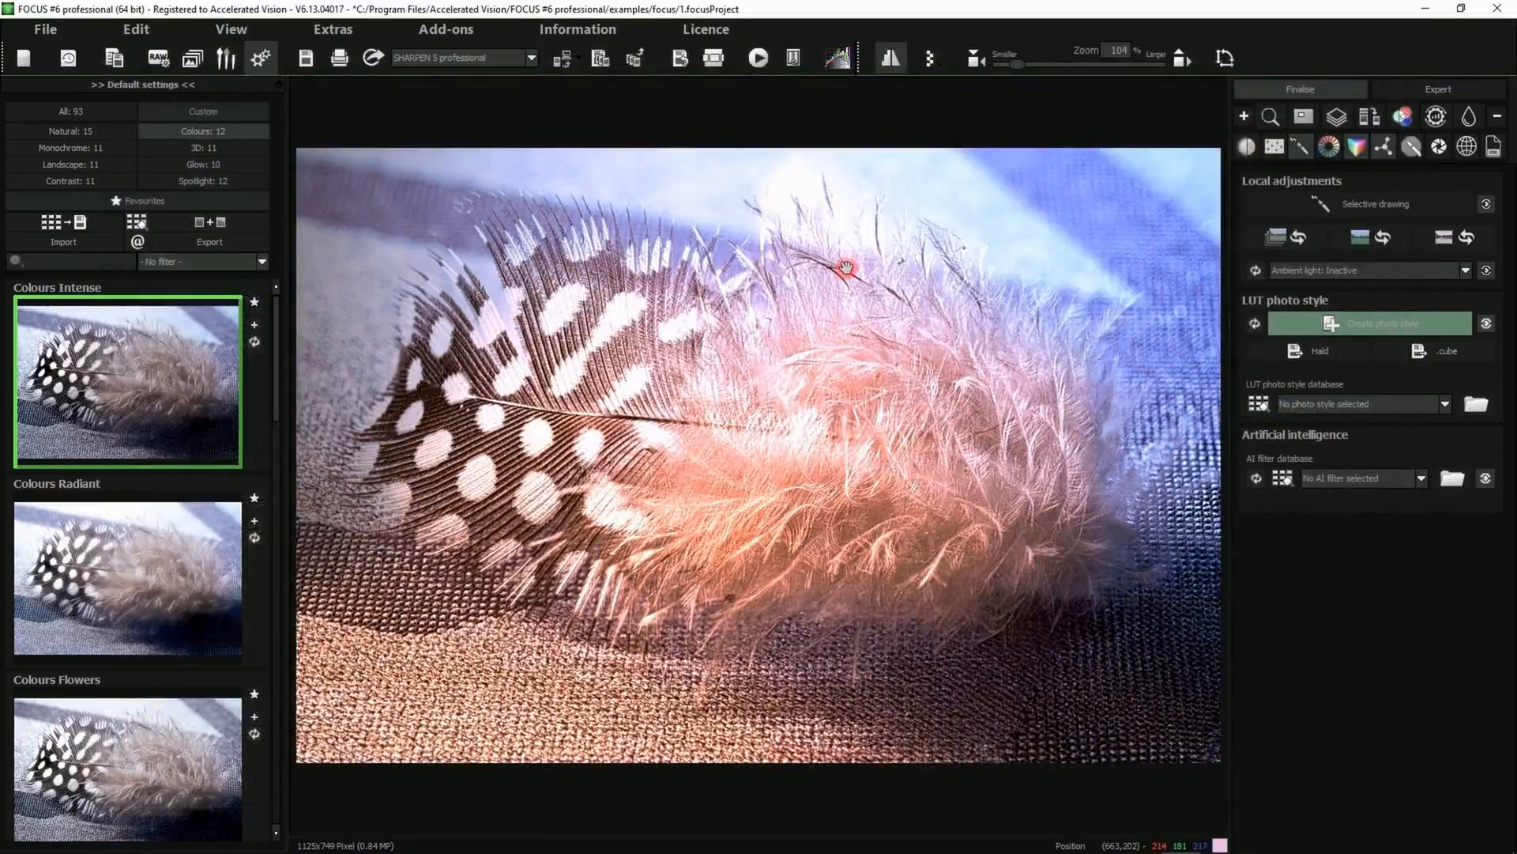
# Open the expert filter area and browse the list of available filters
pyautogui.click(1402, 92)
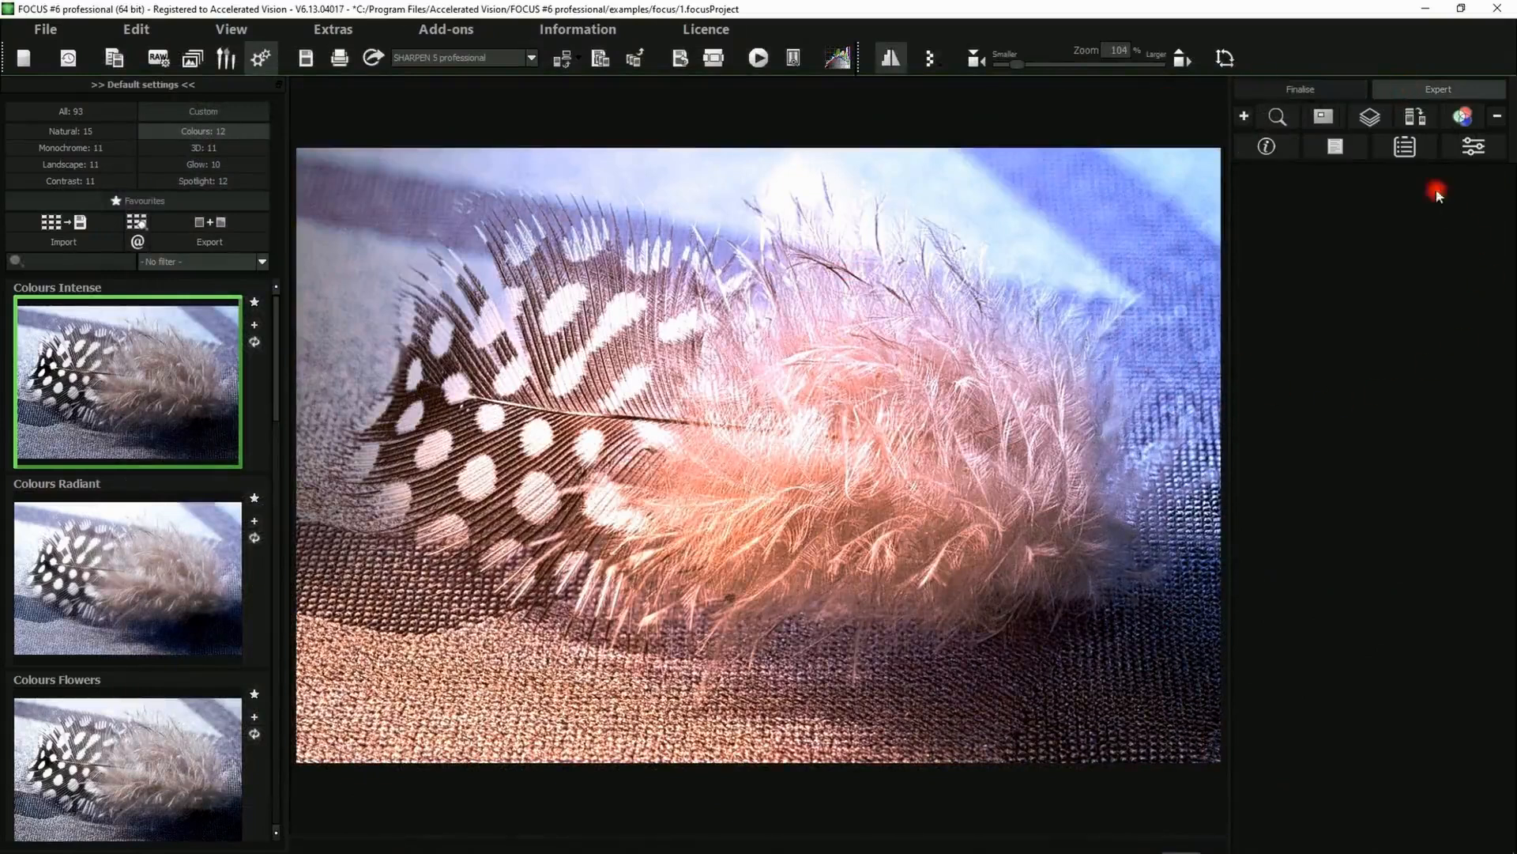
pyautogui.click(1330, 149)
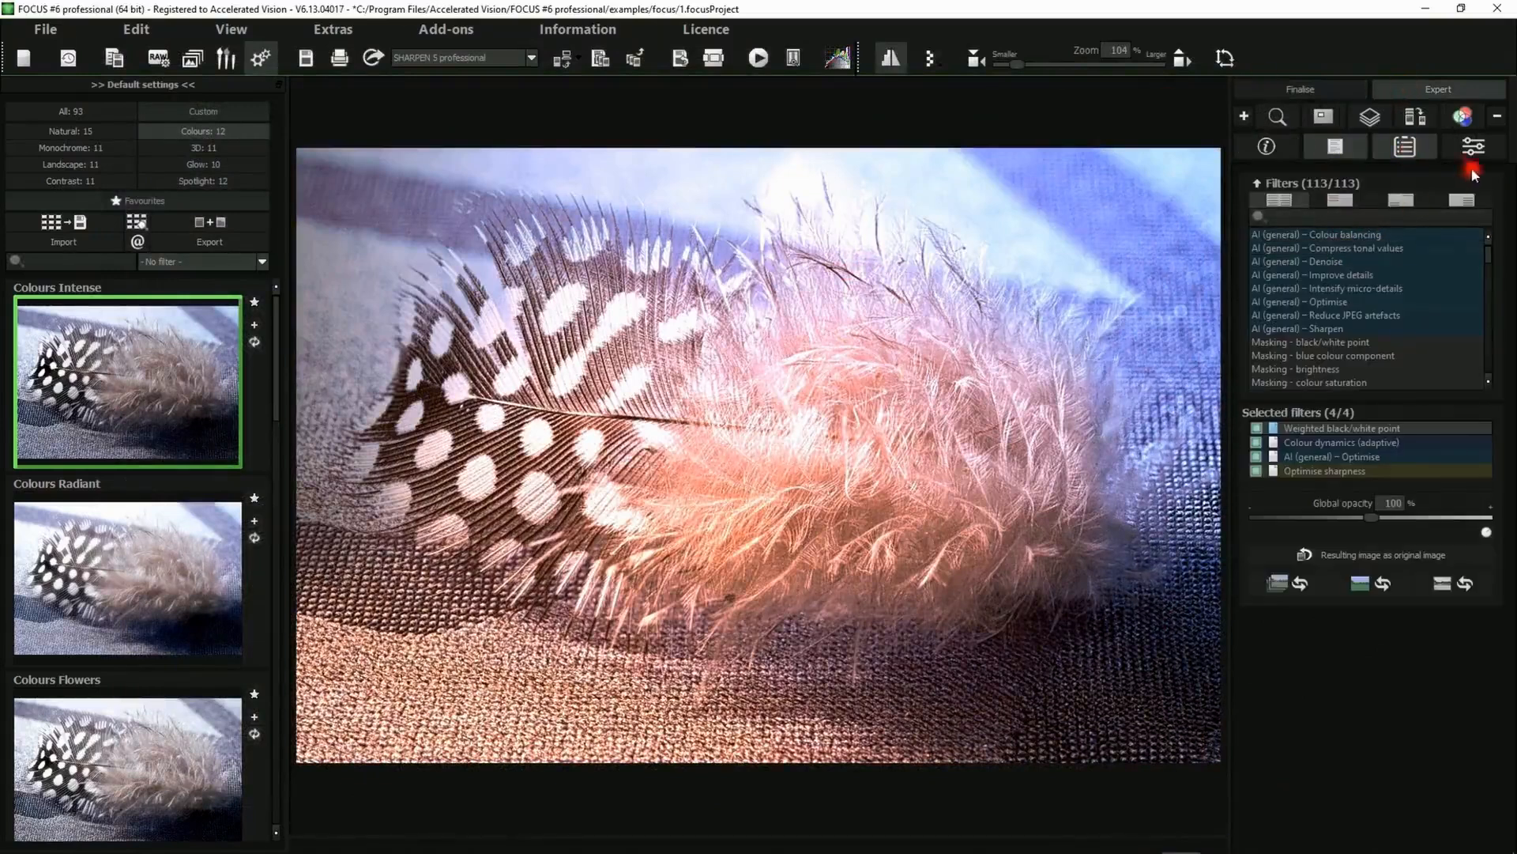
pyautogui.click(1475, 150)
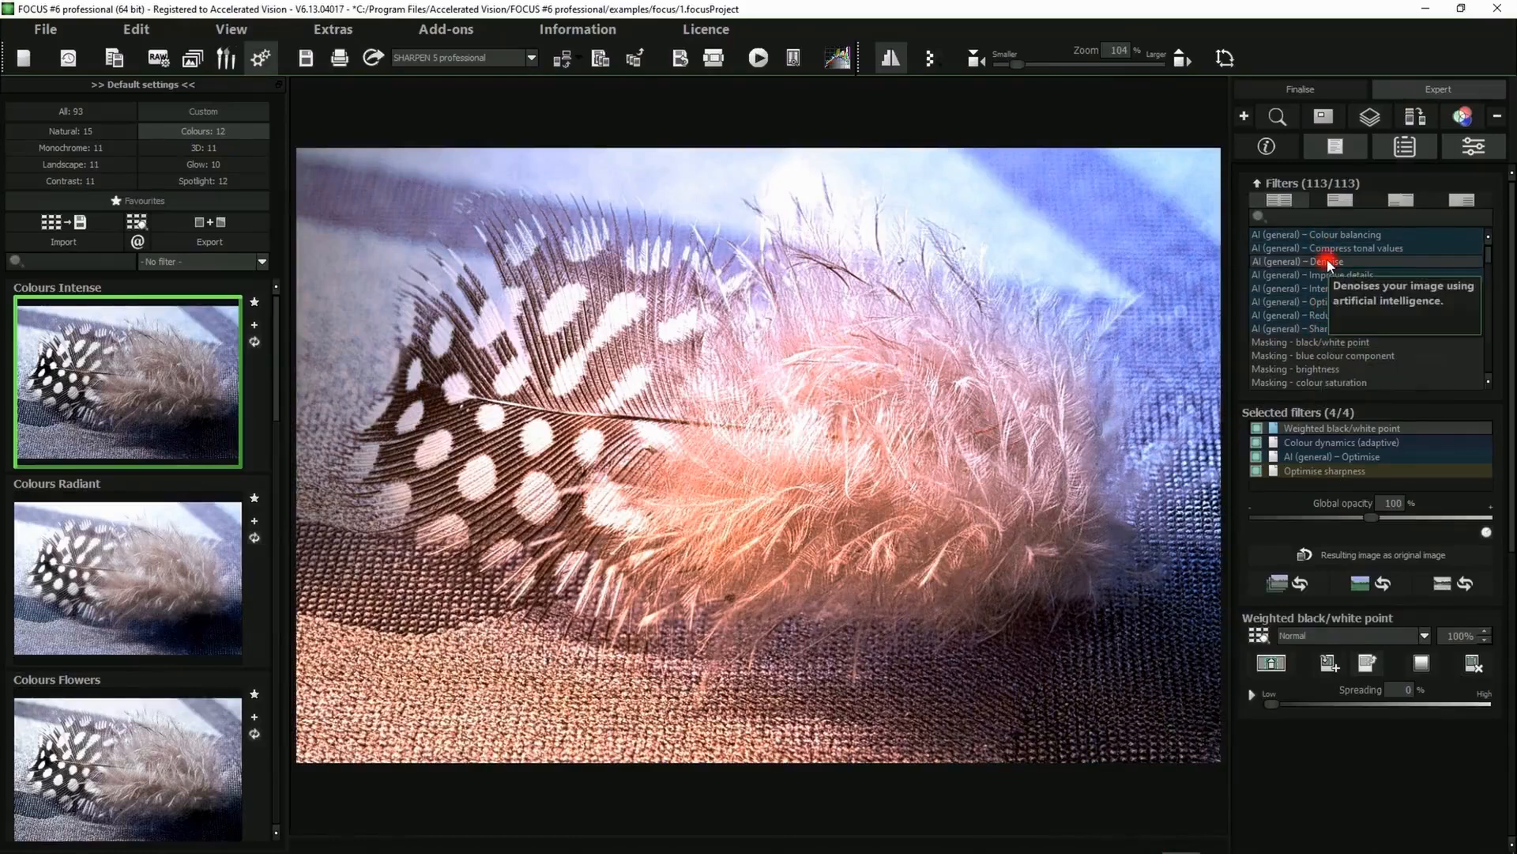
pyautogui.scroll(-2, 1330, 269)
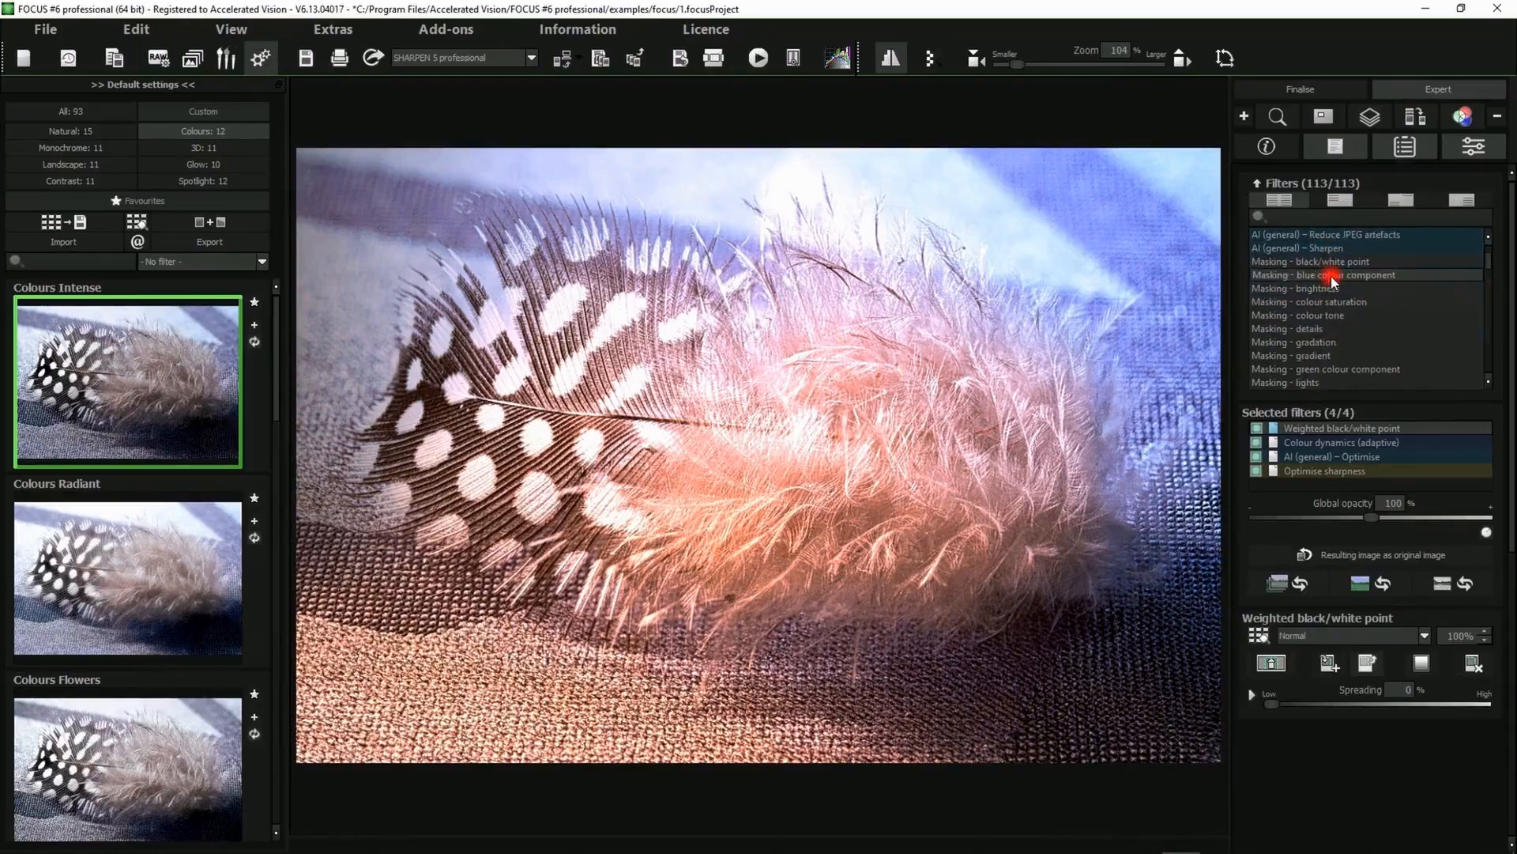
pyautogui.scroll(-3, 1334, 279)
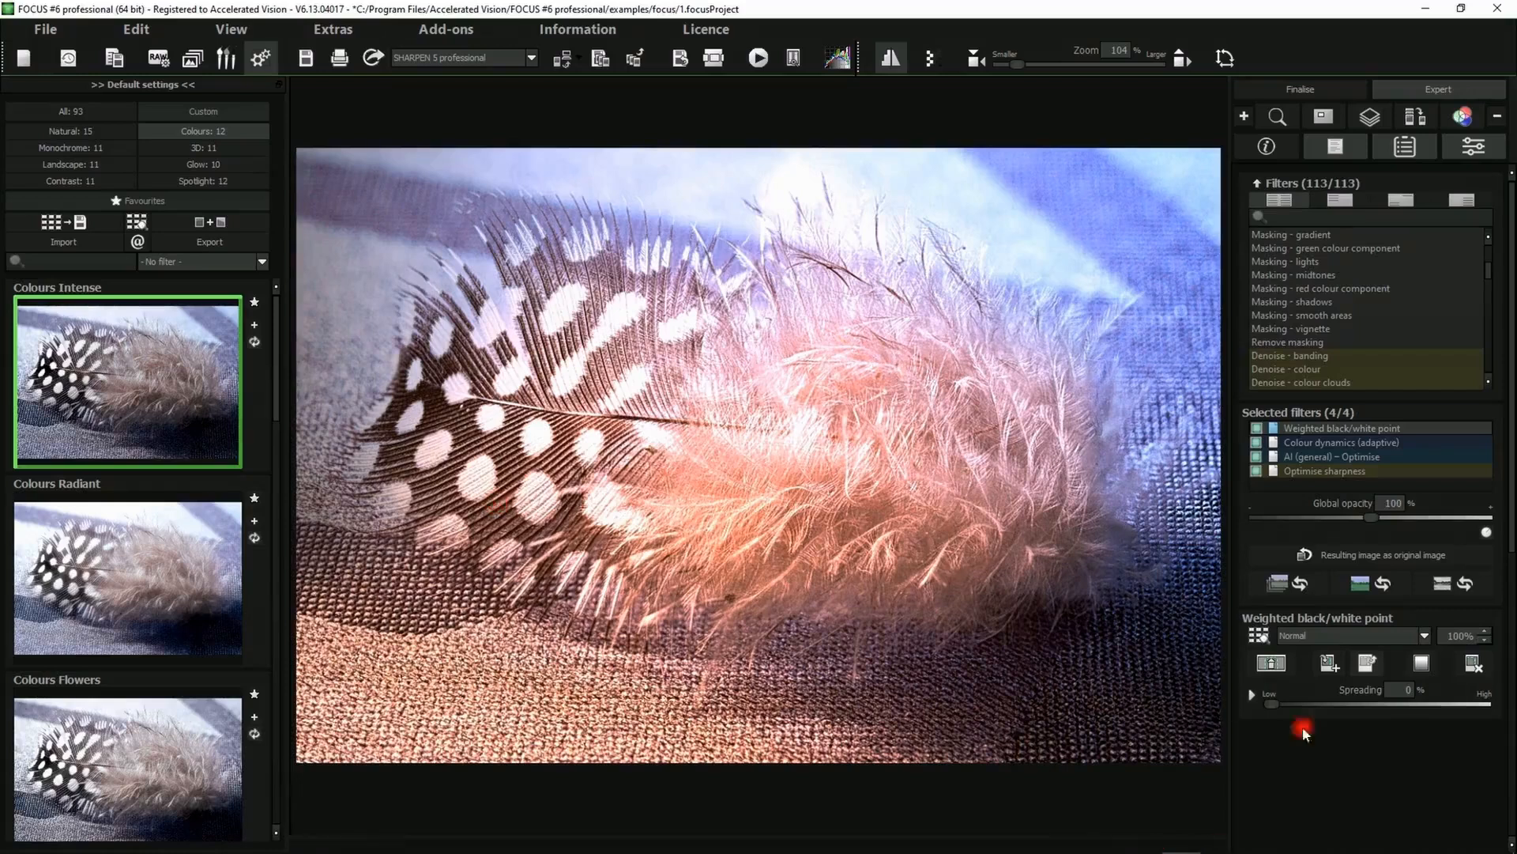
# Preview the gradient selection of the weighted black/white point filter, then return to the finalise area
pyautogui.click(1421, 662)
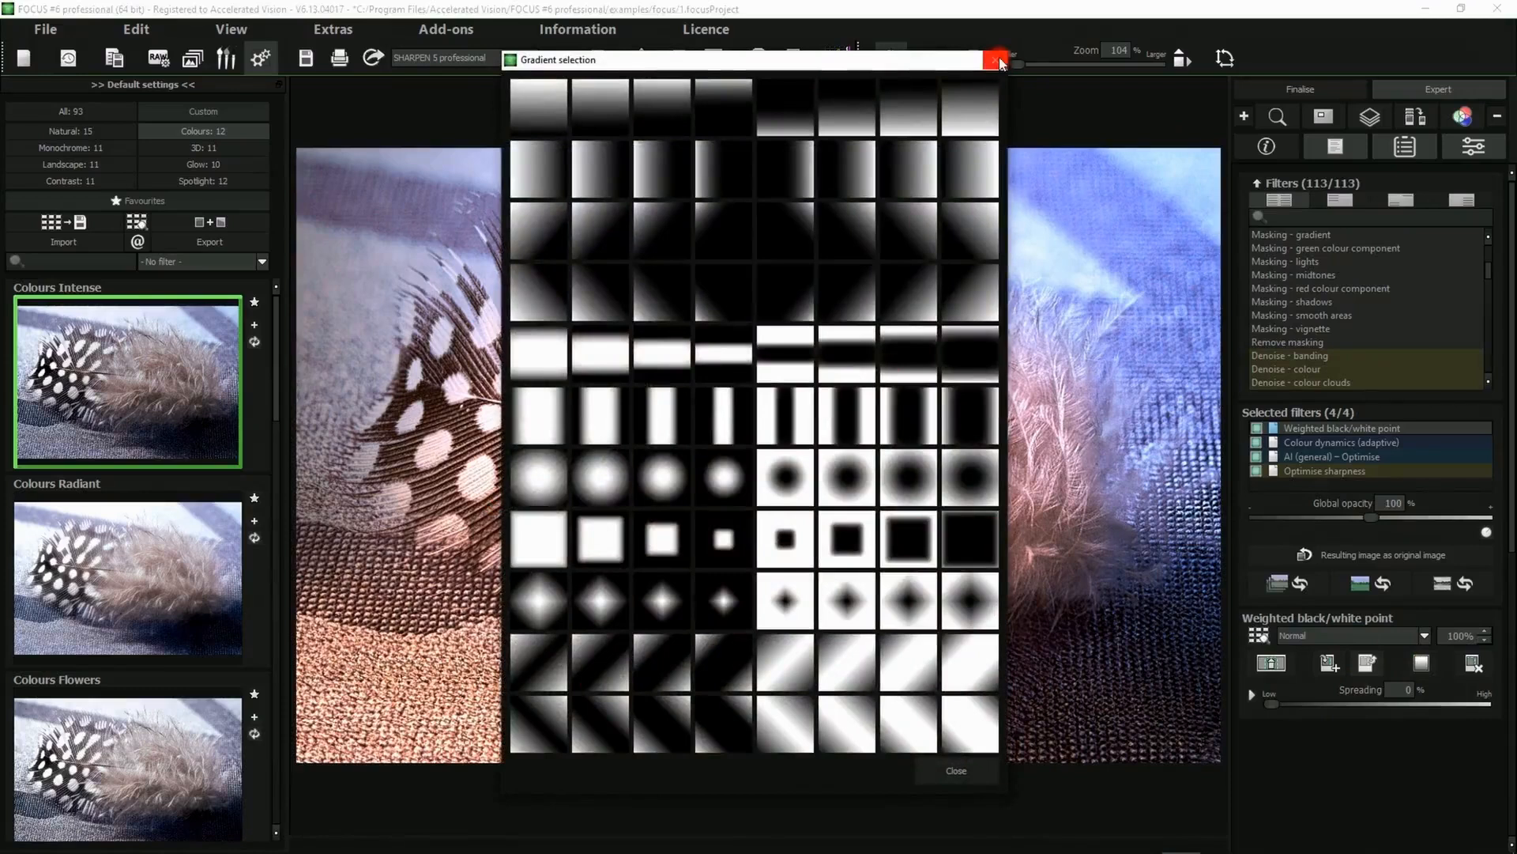
pyautogui.click(997, 61)
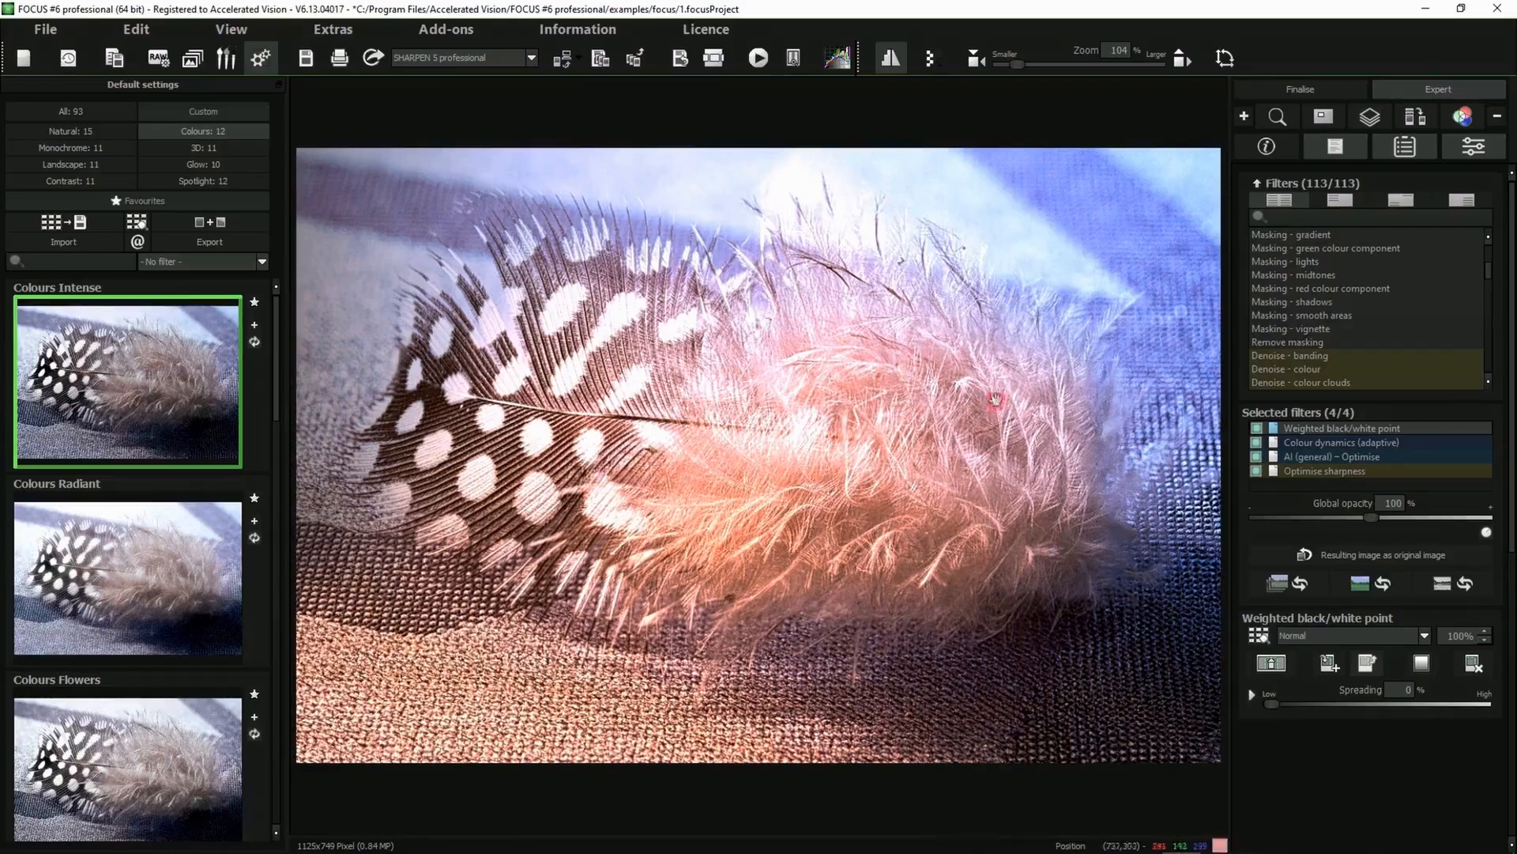
pyautogui.click(1330, 89)
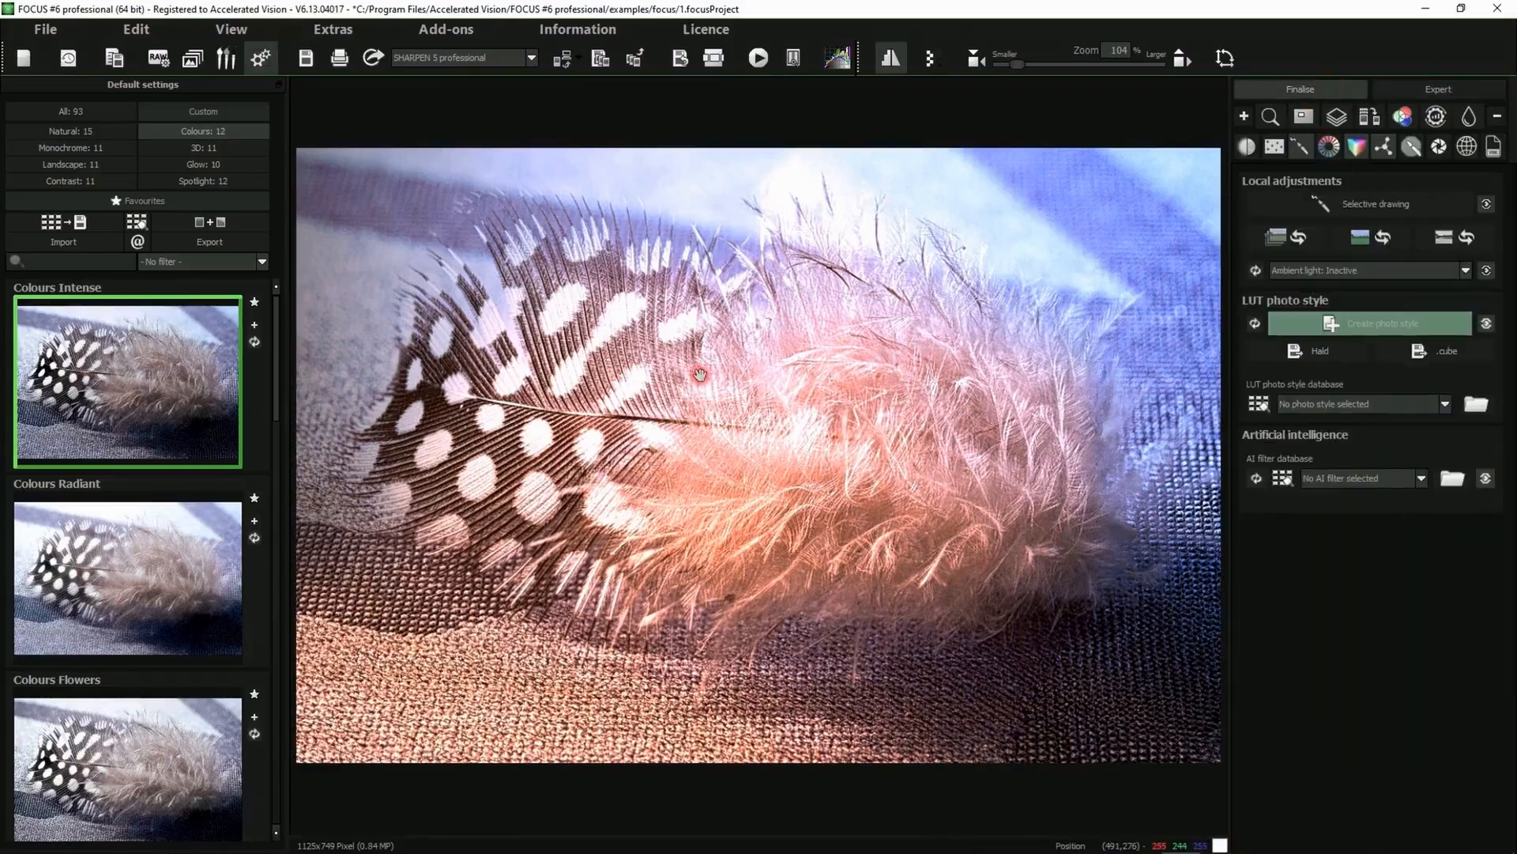